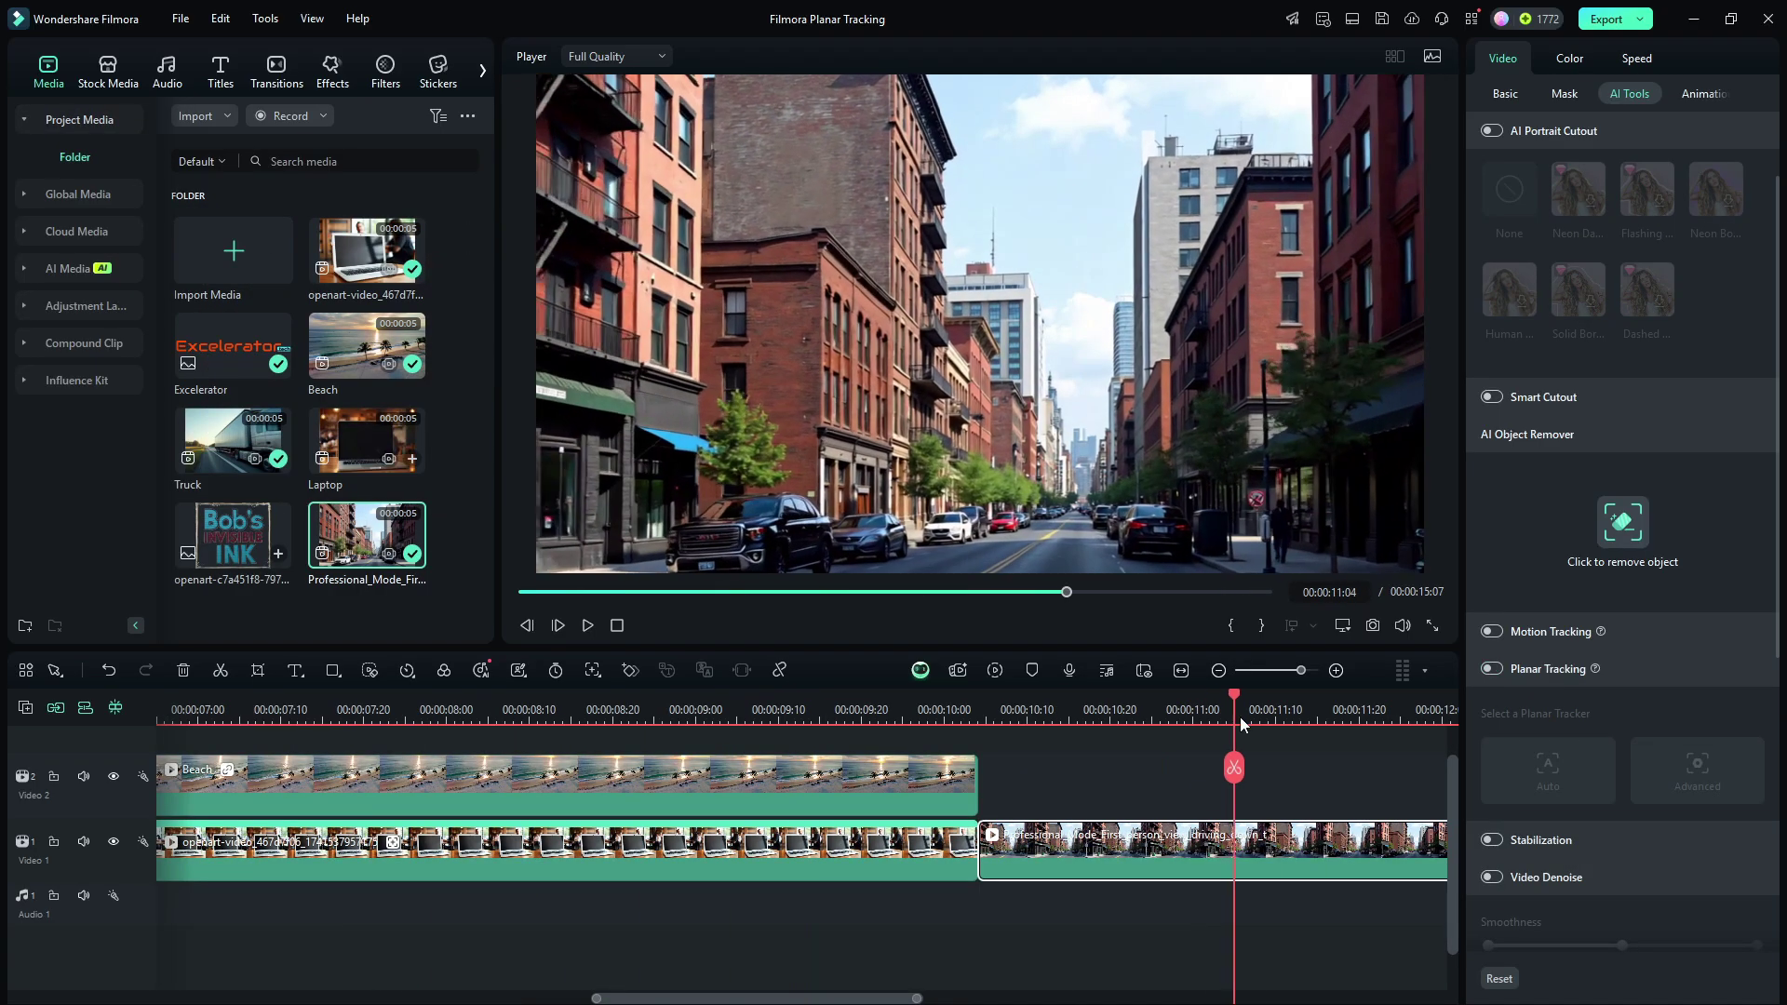
Scrub through the street clip and play back the preview of the edit
{"action": "left_click_drag", "start_coordinate": [1234, 722], "coordinate": [1316, 723]}
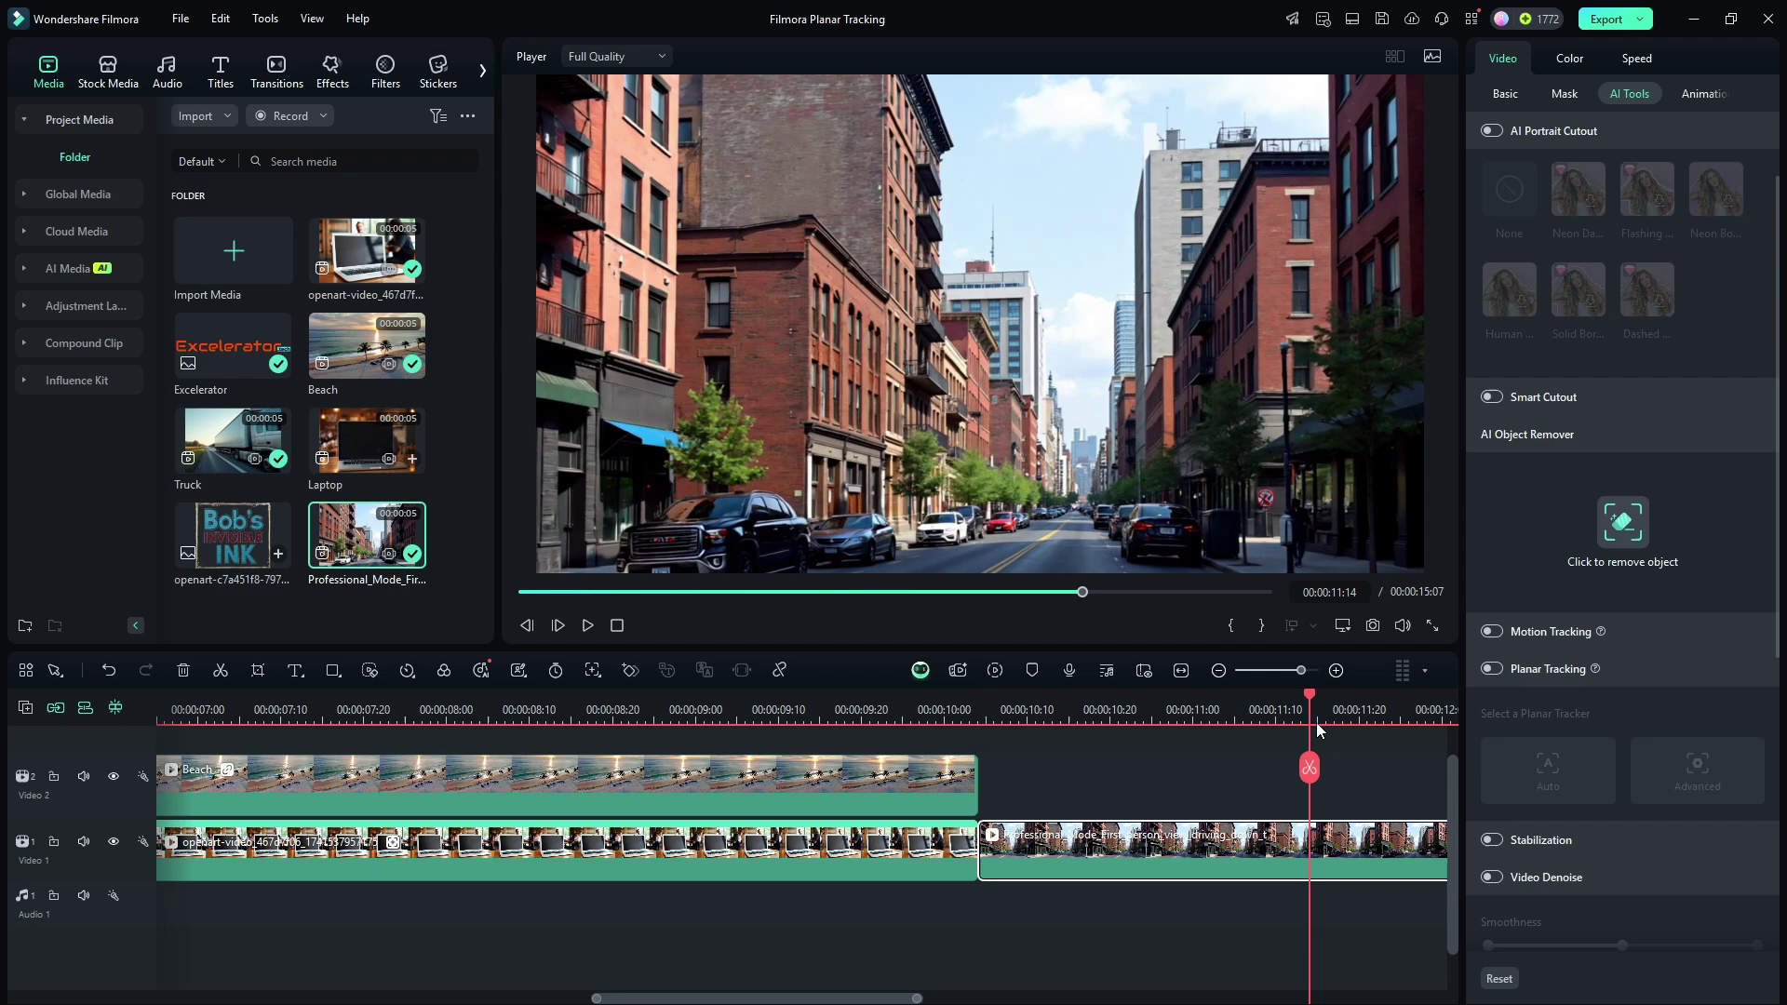
{"action": "left_click", "coordinate": [587, 633]}
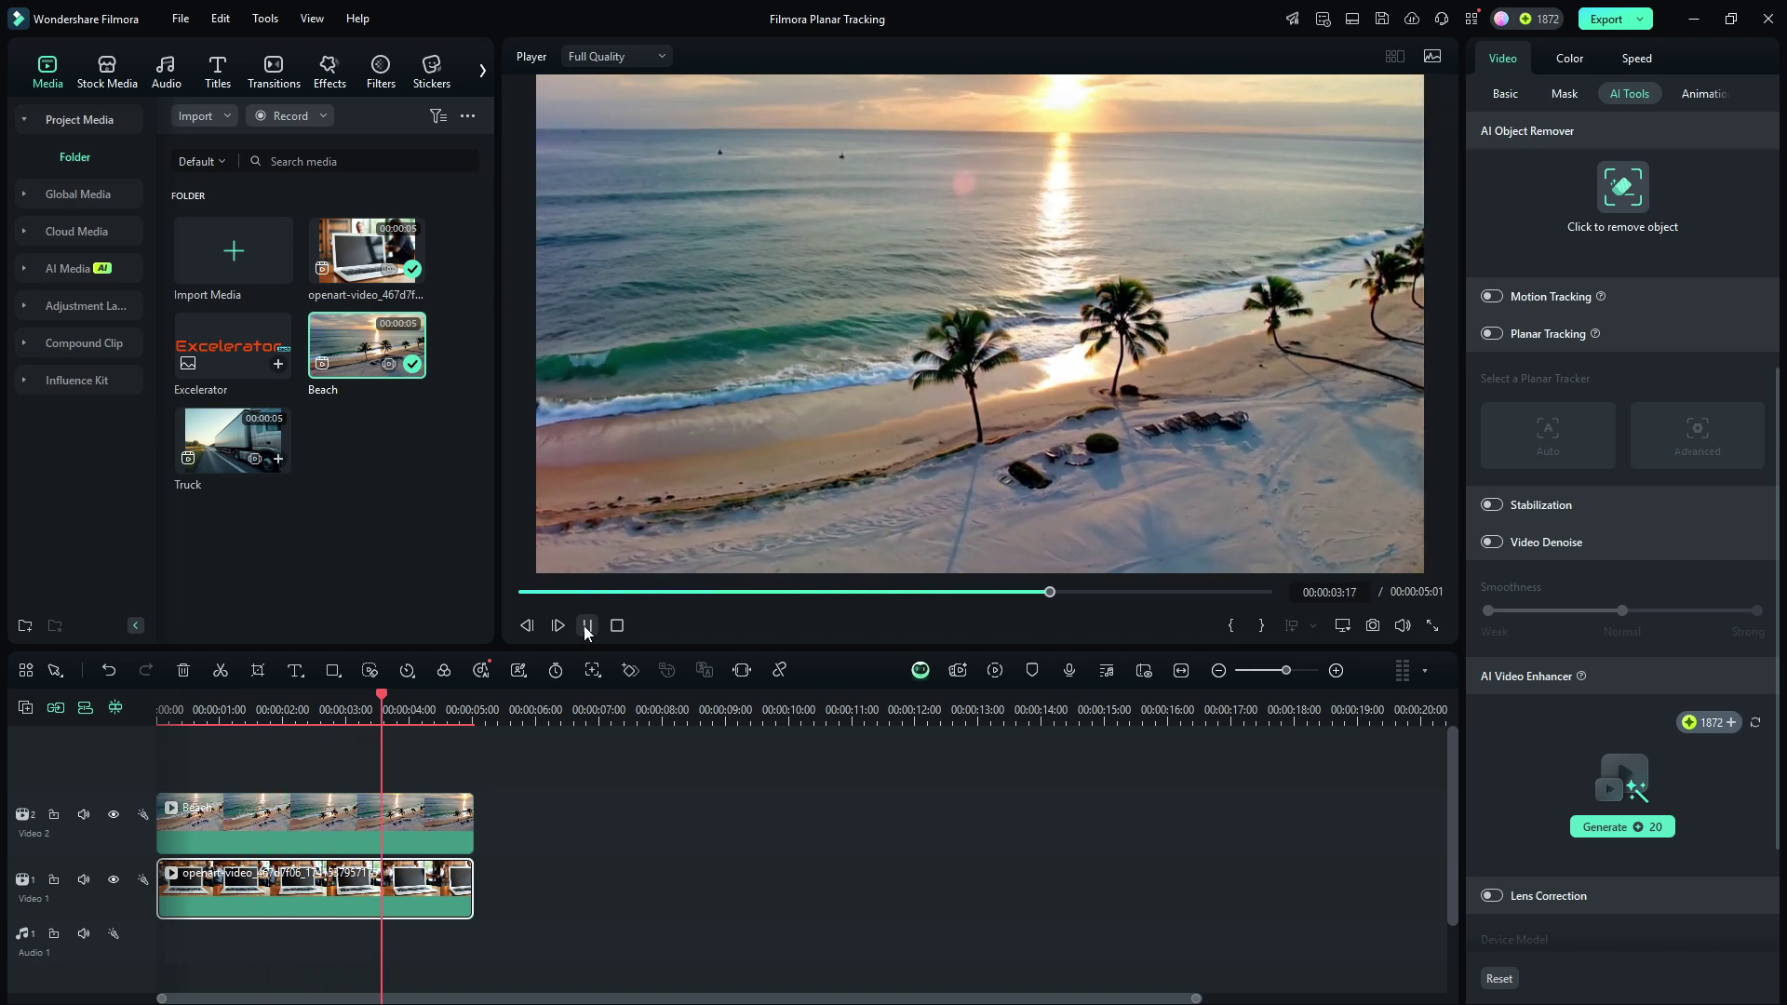
{"action": "left_click", "coordinate": [586, 626]}
{"action": "left_click", "coordinate": [291, 847]}
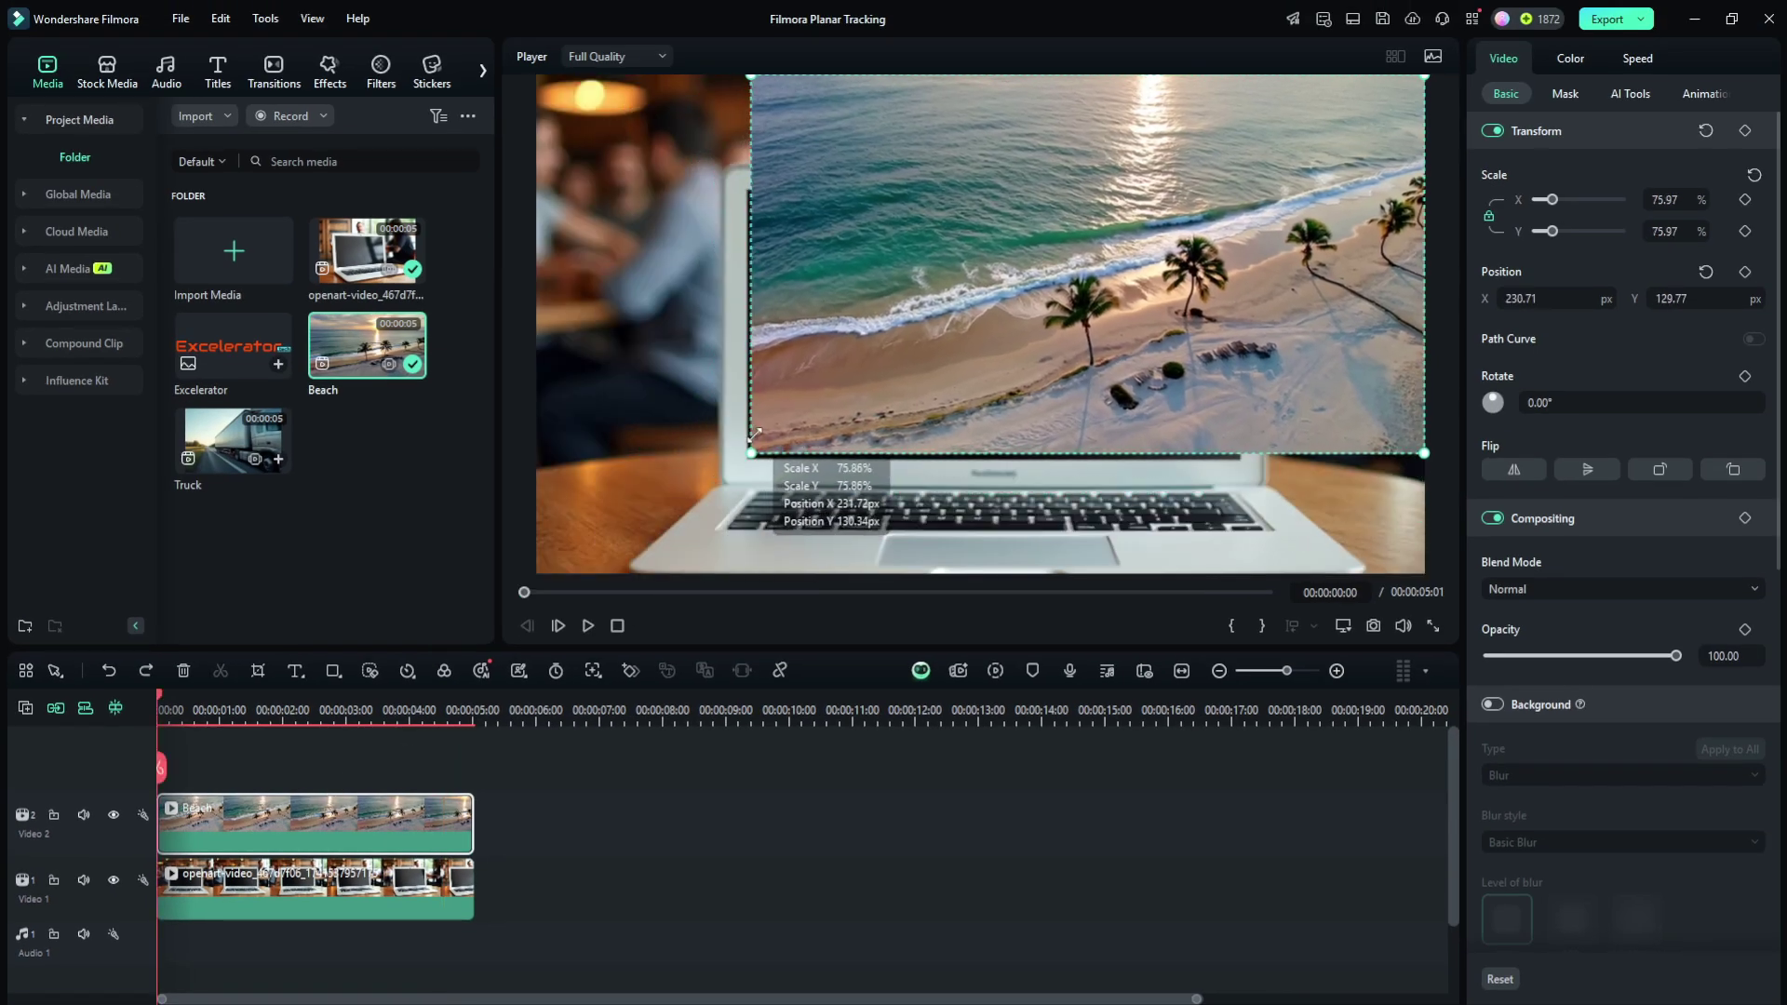
{"action": "left_click_drag", "start_coordinate": [752, 470], "coordinate": [762, 457]}
{"action": "left_click_drag", "start_coordinate": [1107, 298], "coordinate": [1115, 299]}
{"action": "left_click", "coordinate": [1293, 298]}
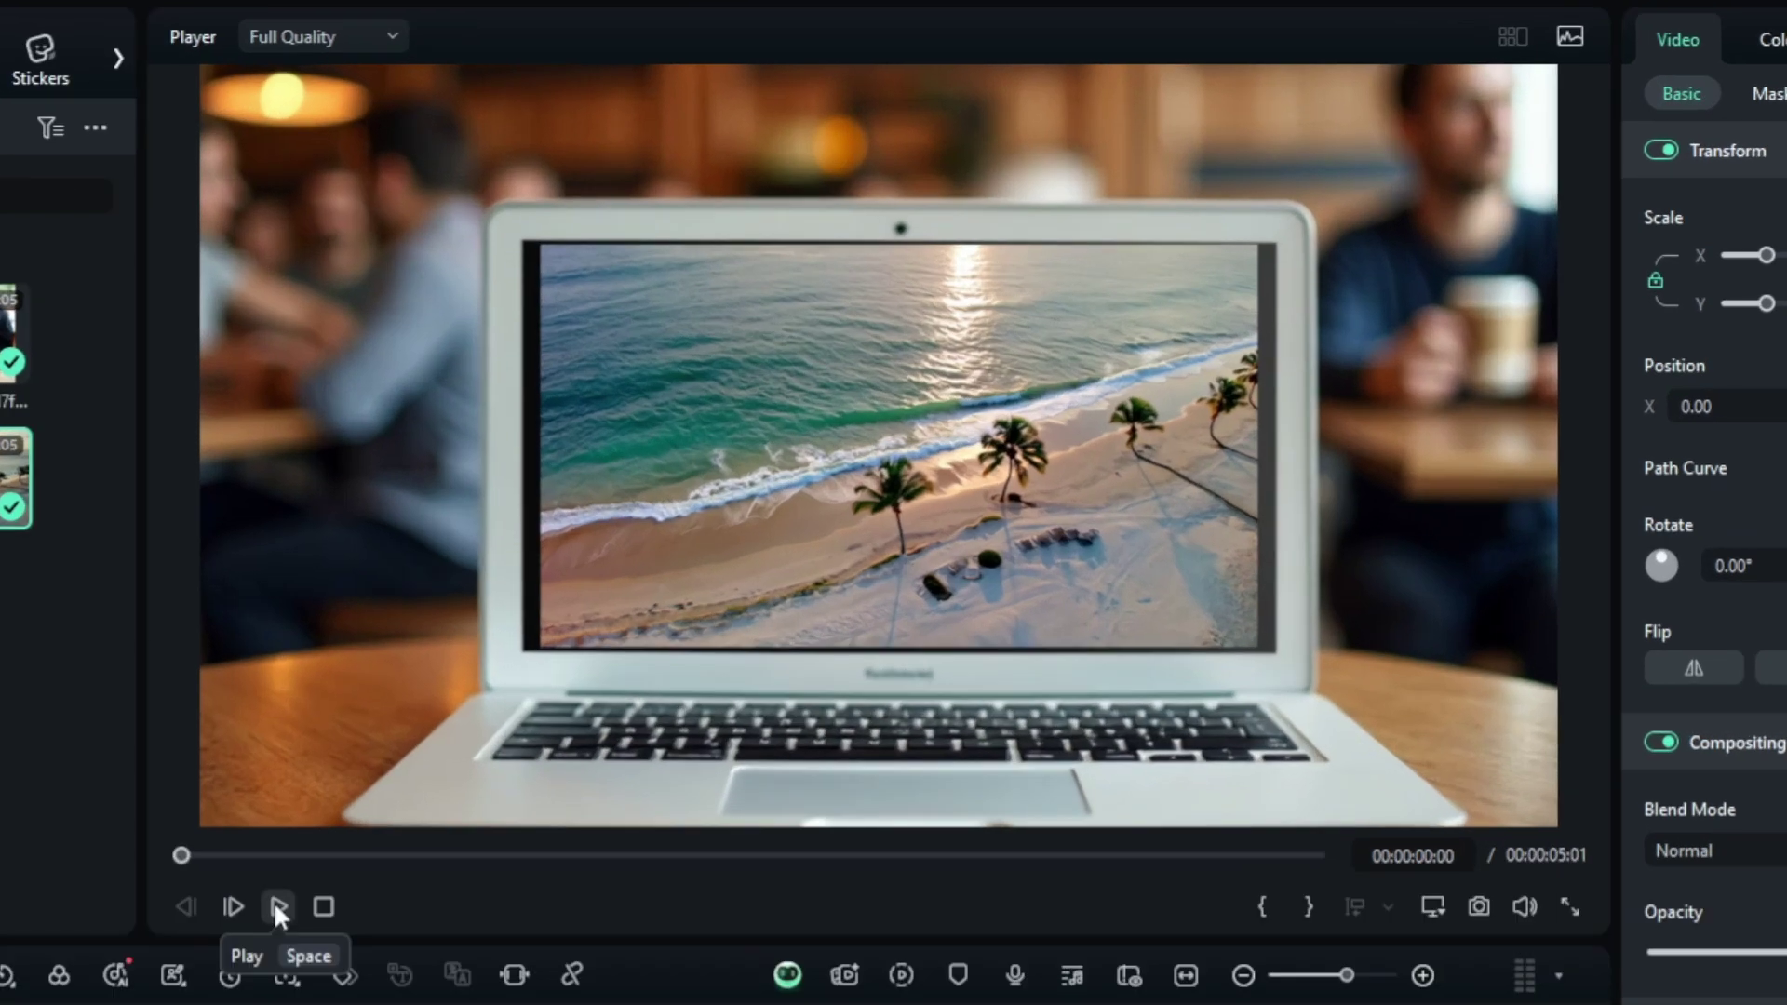
{"action": "left_click", "coordinate": [587, 626]}
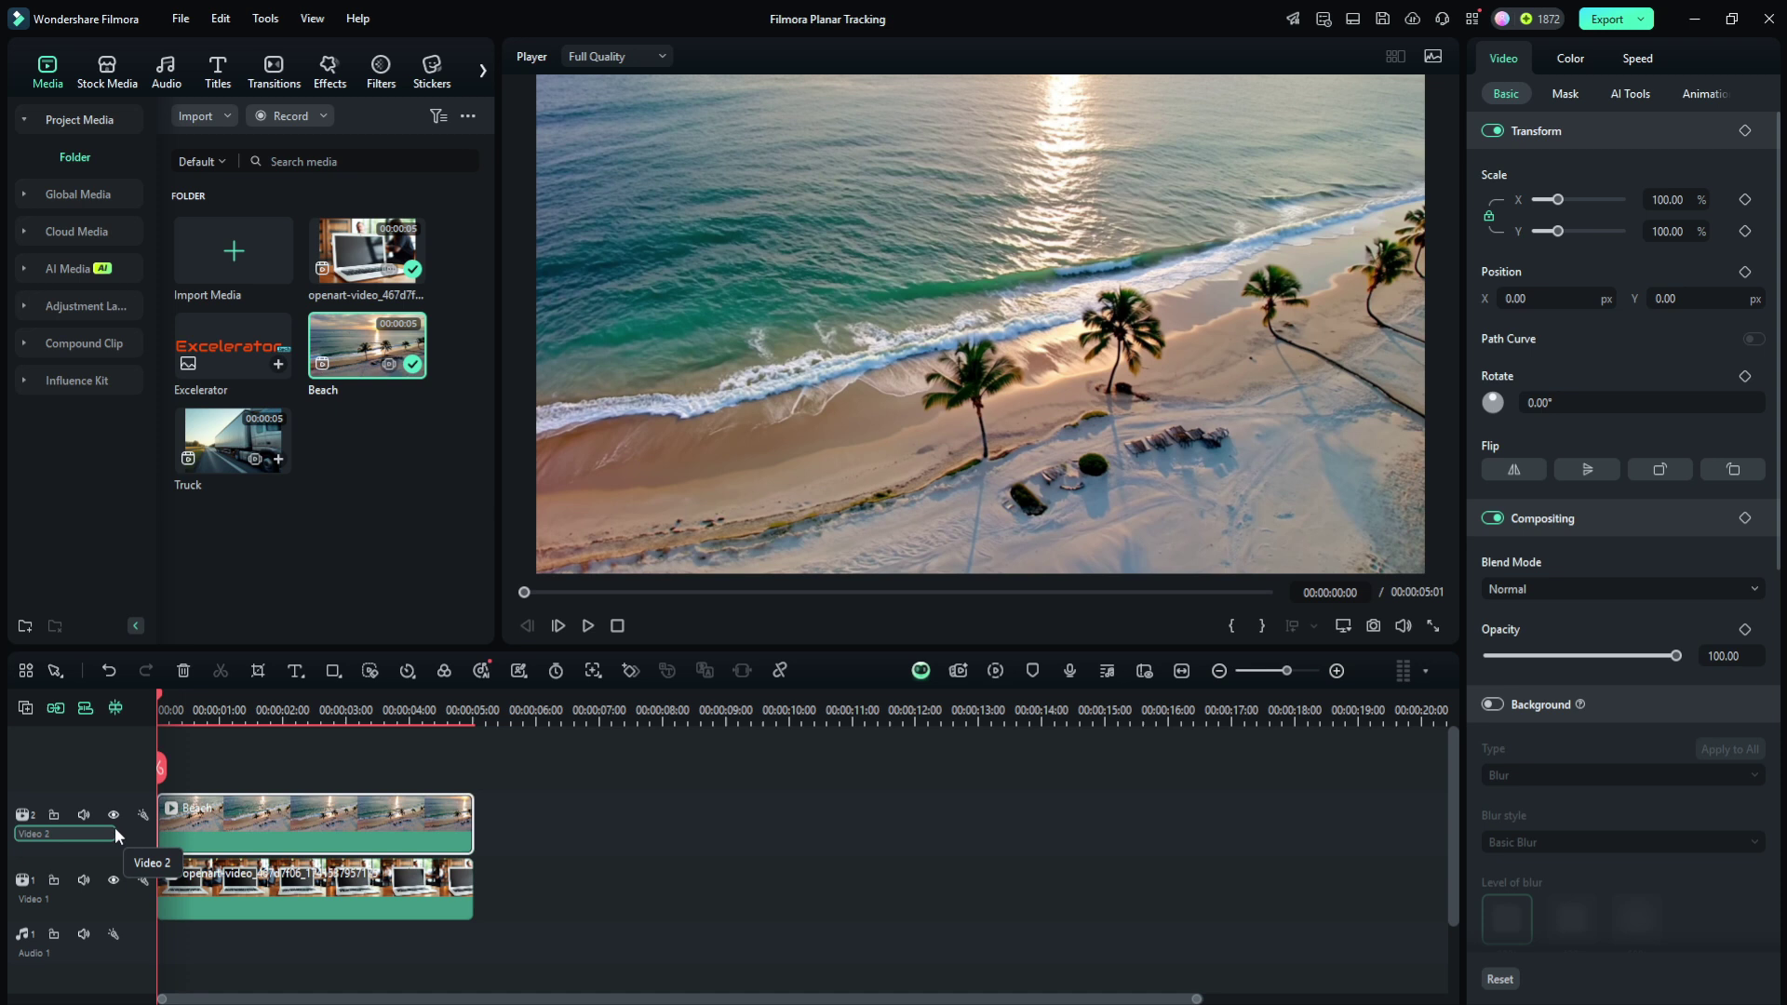
Hide the Video 2 beach layer and enable Planar Tracking in the laptop clip's AI Tools
{"action": "left_click", "coordinate": [114, 815]}
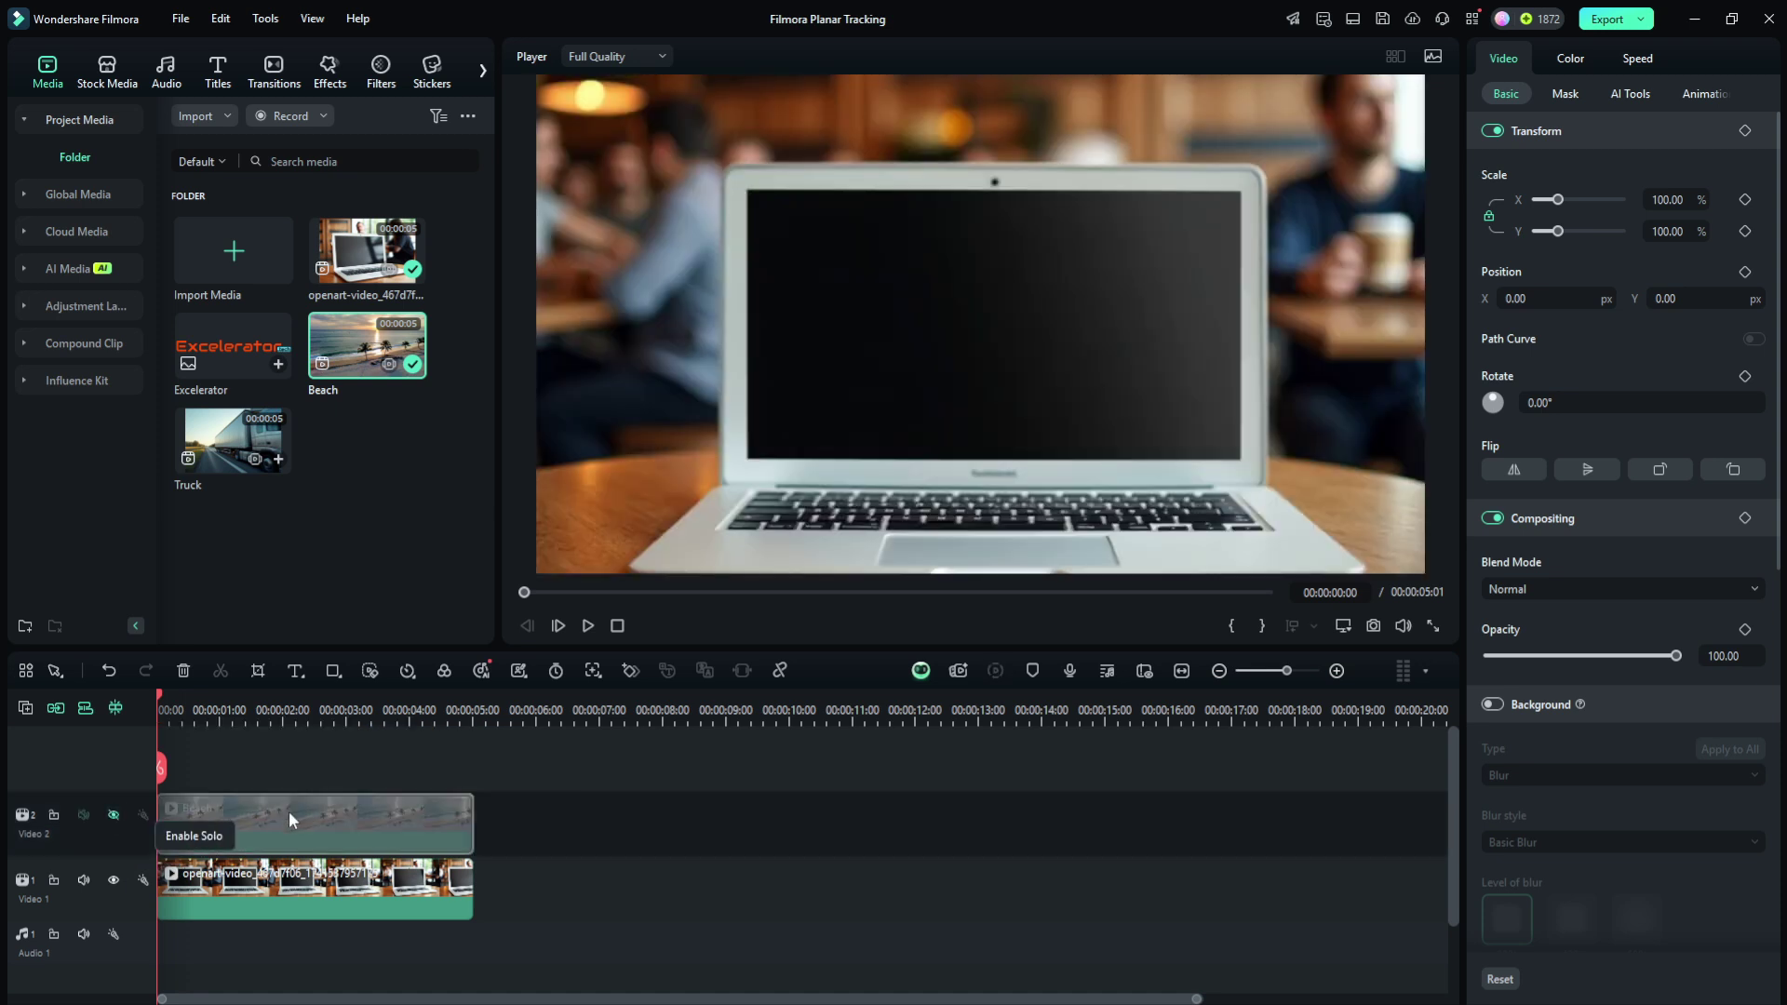
{"action": "left_click", "coordinate": [261, 897]}
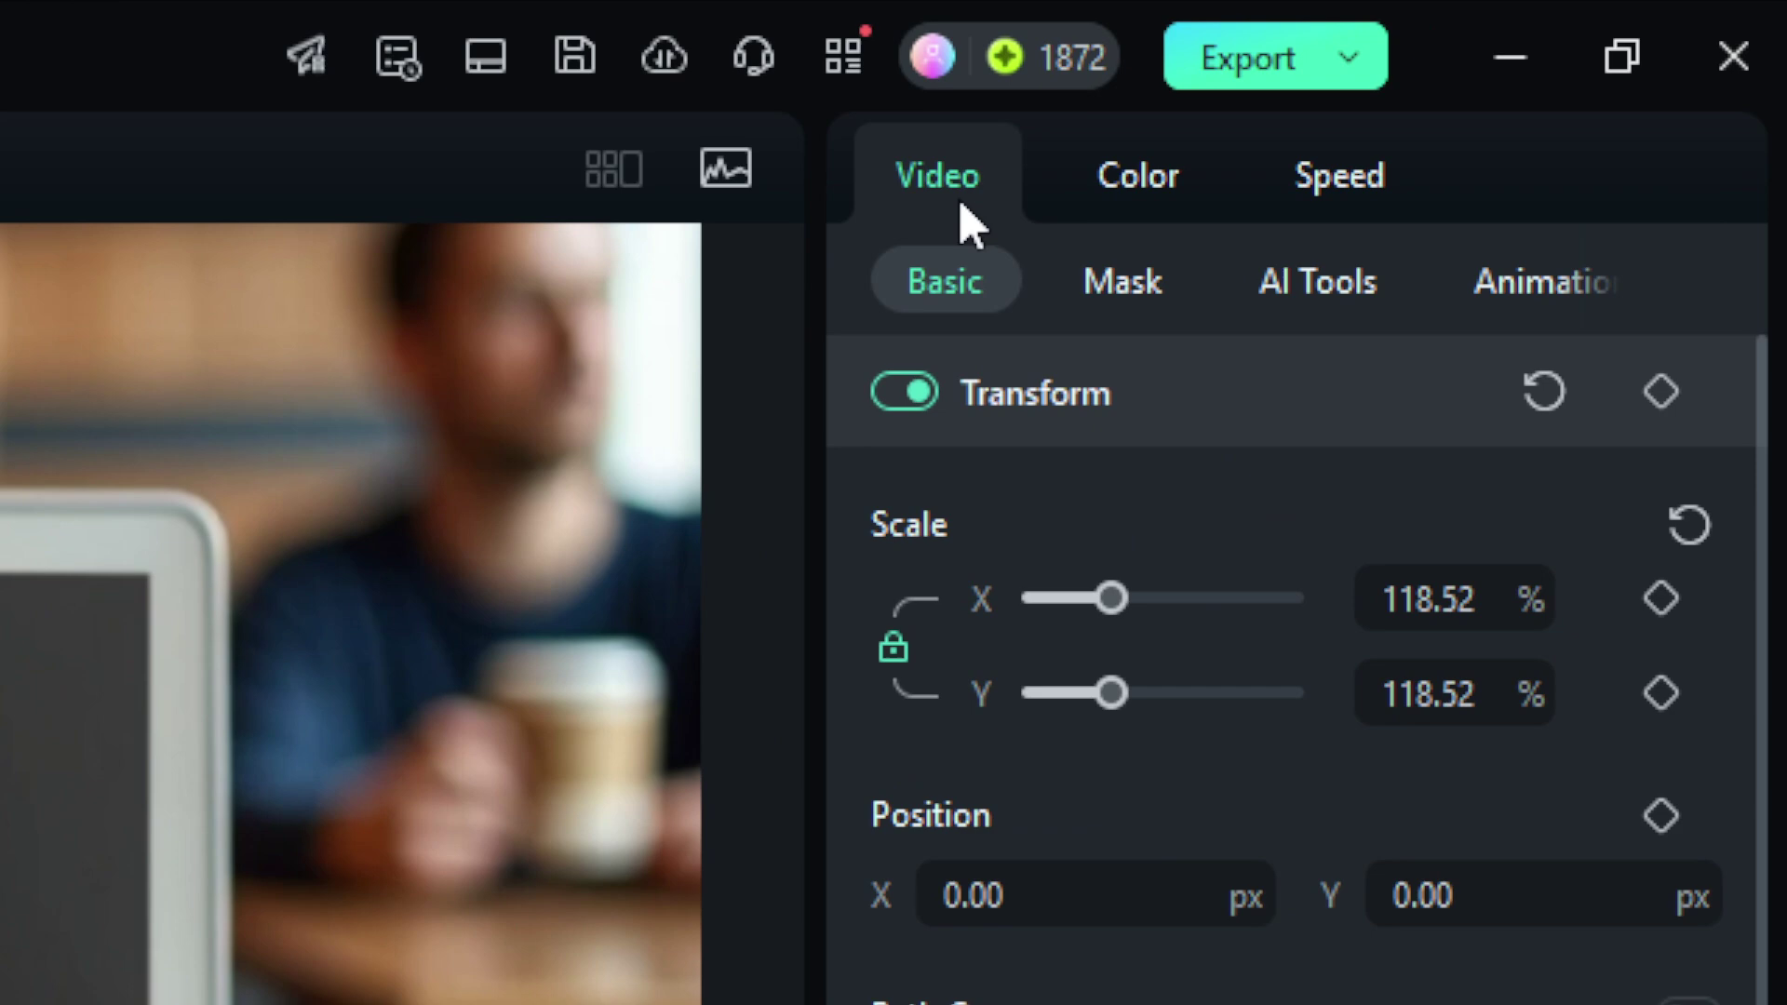
{"action": "left_click", "coordinate": [1318, 281]}
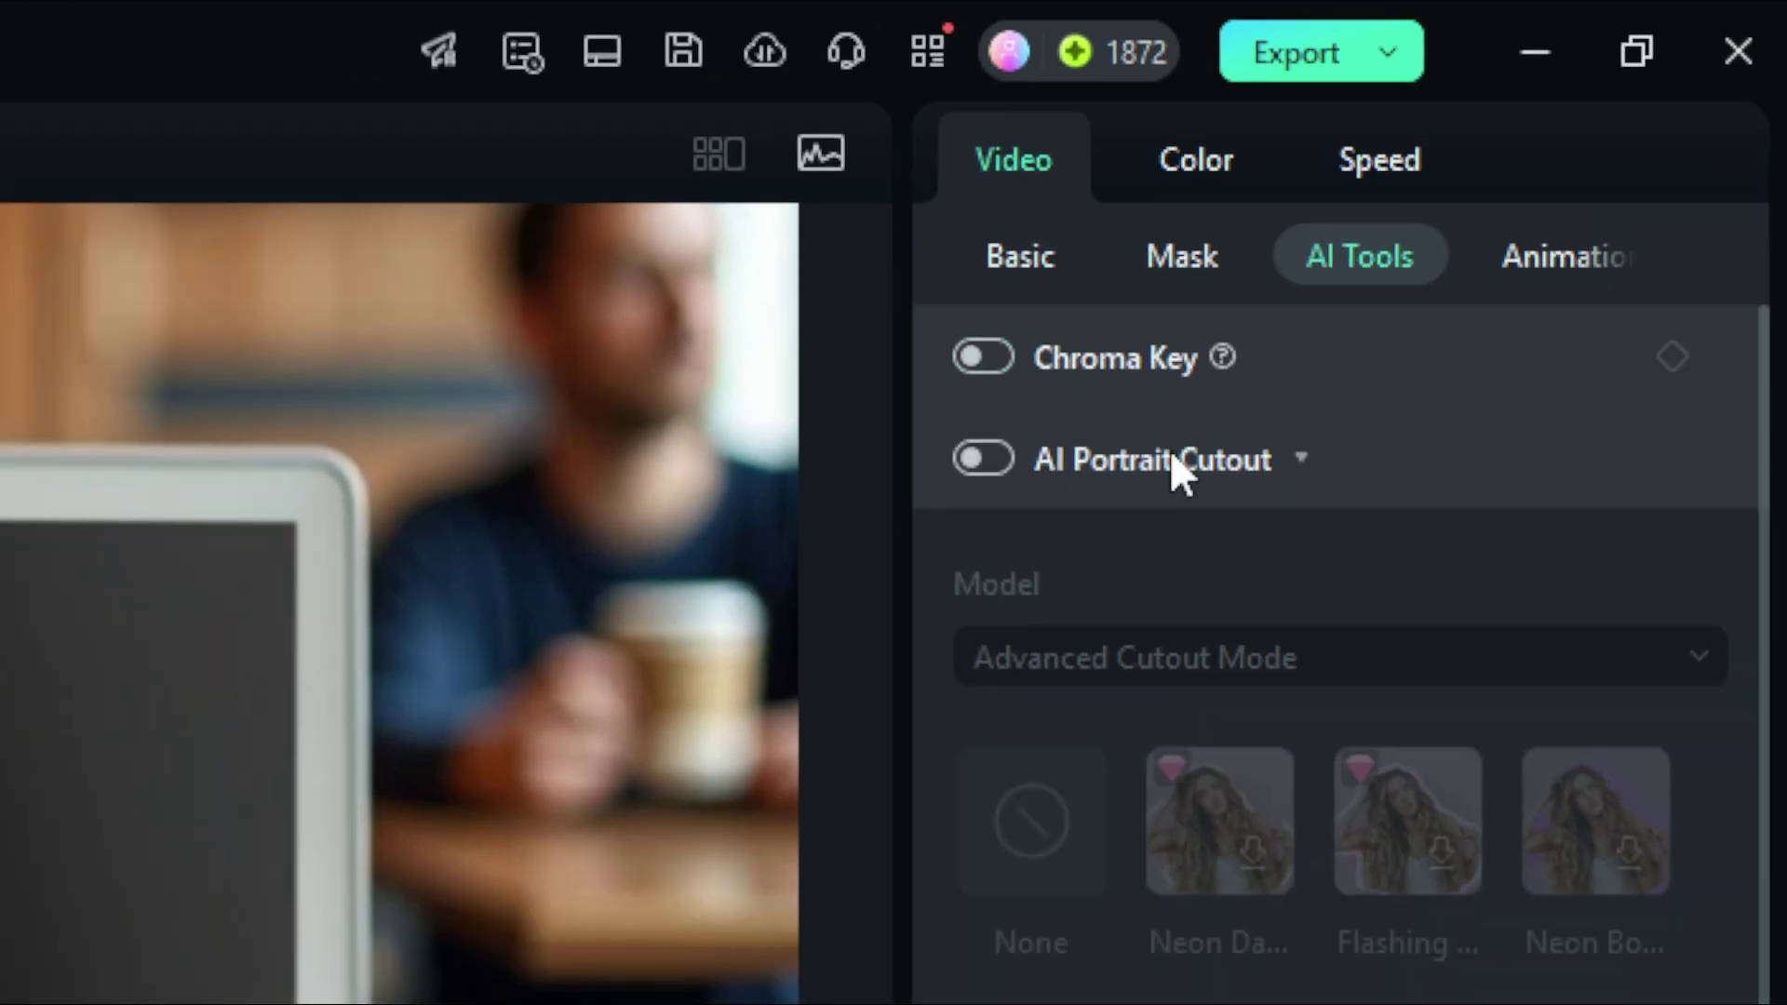
{"action": "scroll", "coordinate": [1121, 522], "scroll_direction": "down", "scroll_amount": 3}
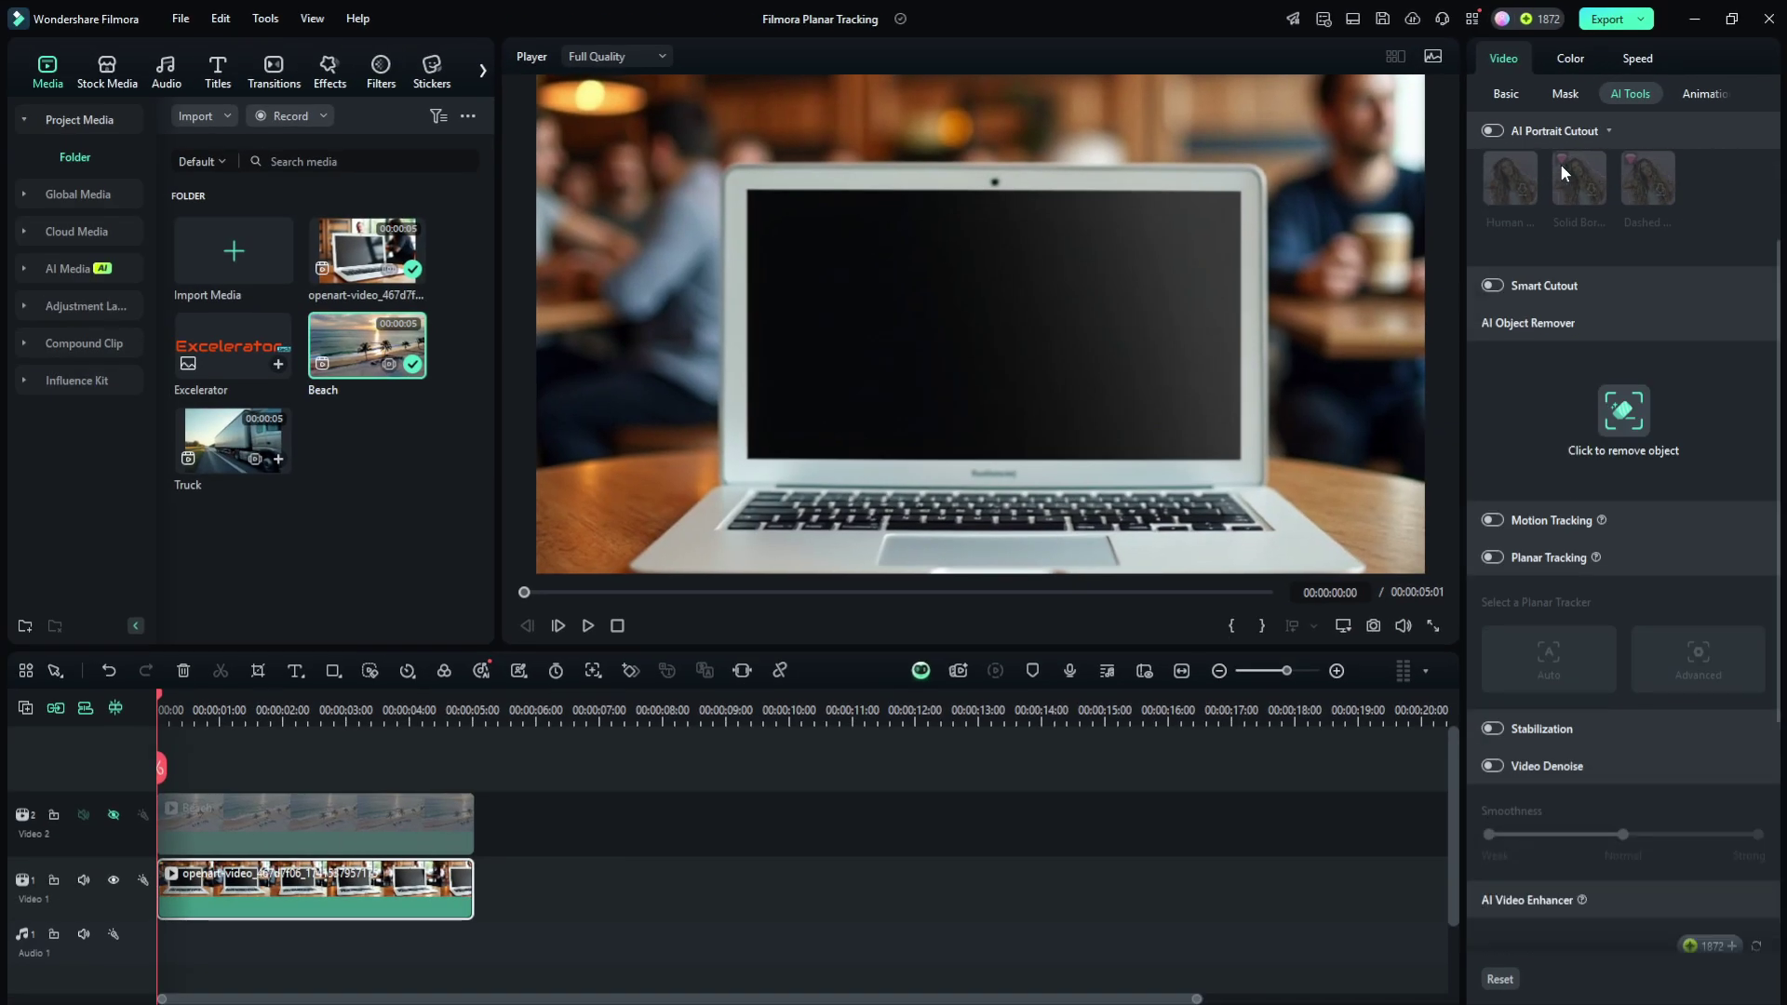
{"action": "scroll", "coordinate": [1560, 164], "scroll_direction": "down", "scroll_amount": 1}
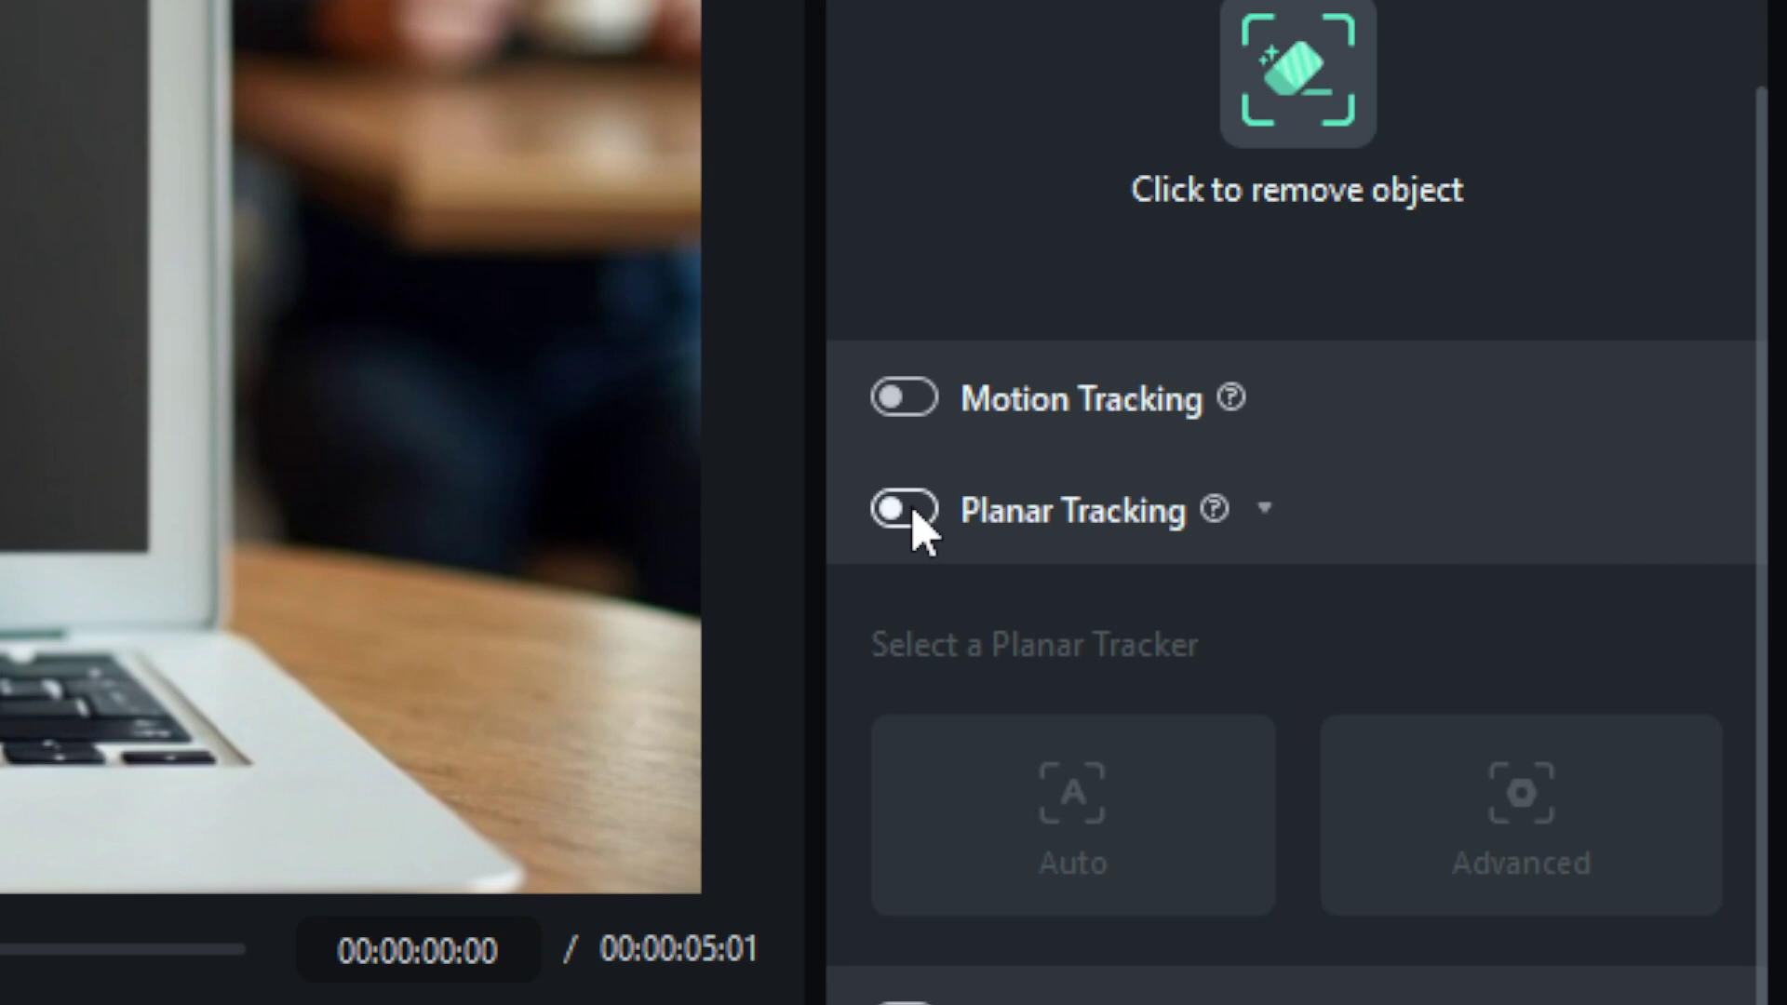
{"action": "left_click", "coordinate": [1495, 446]}
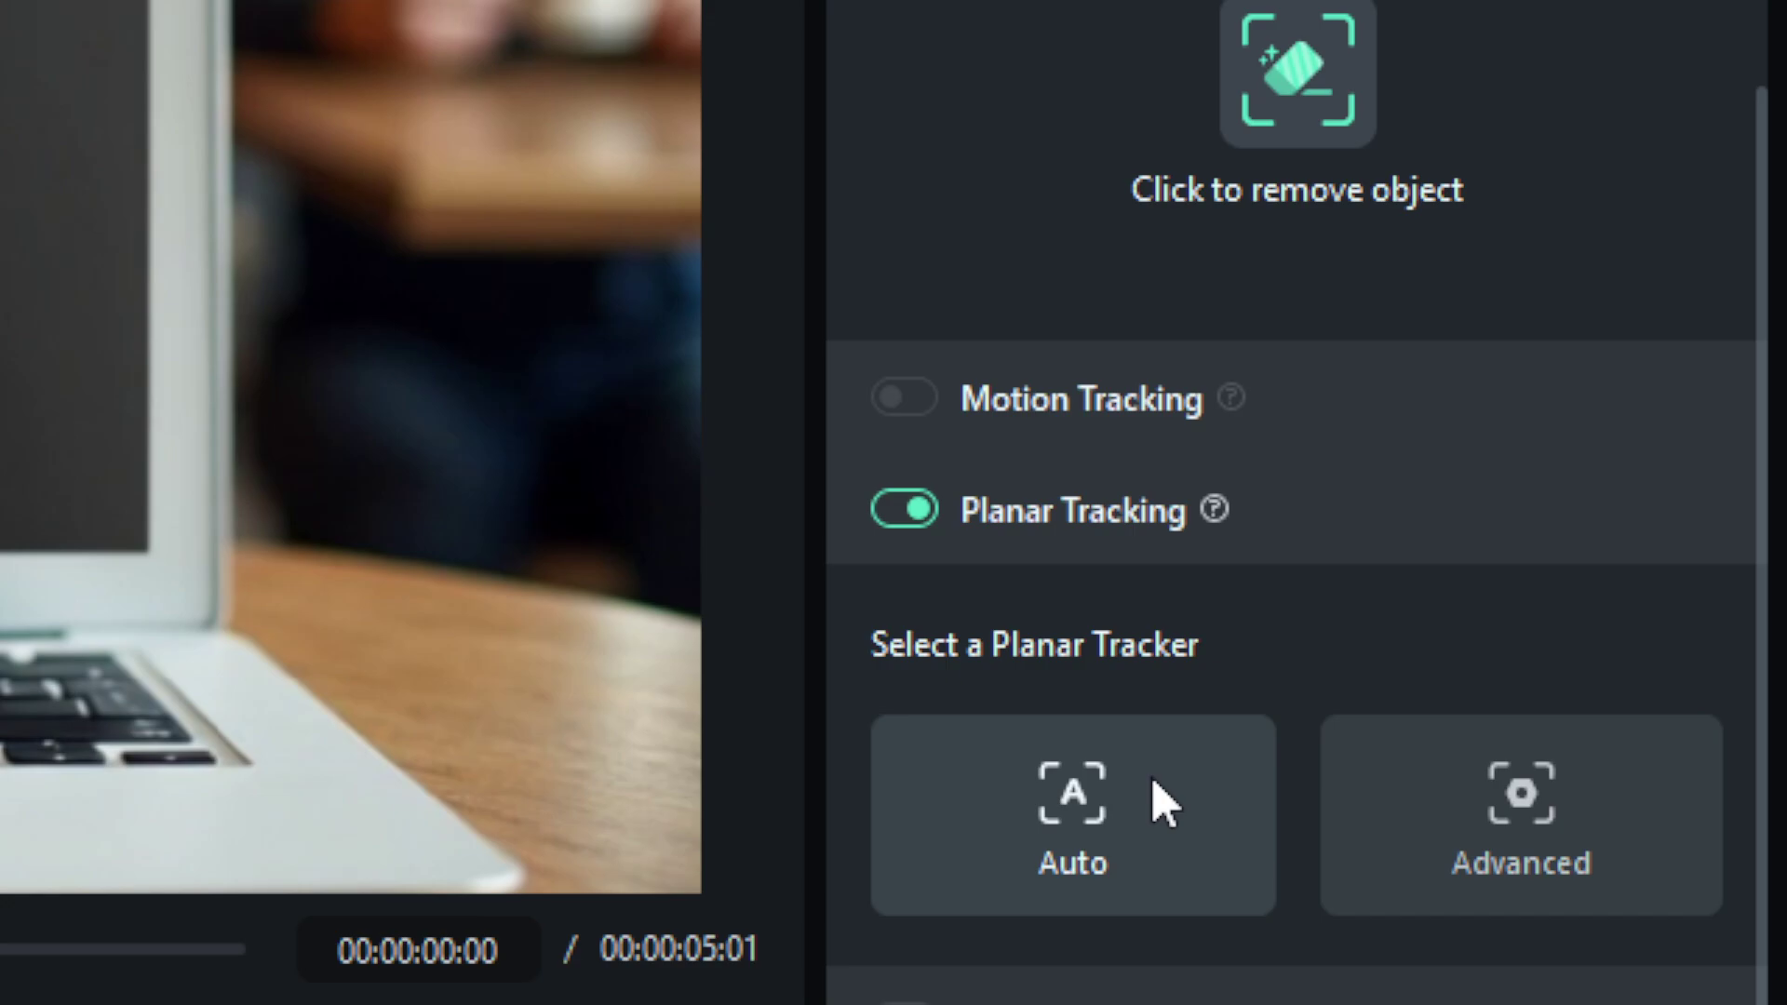
Choose the Auto tracker and fit its four corners onto the laptop screen's corners
{"action": "left_click", "coordinate": [1104, 838]}
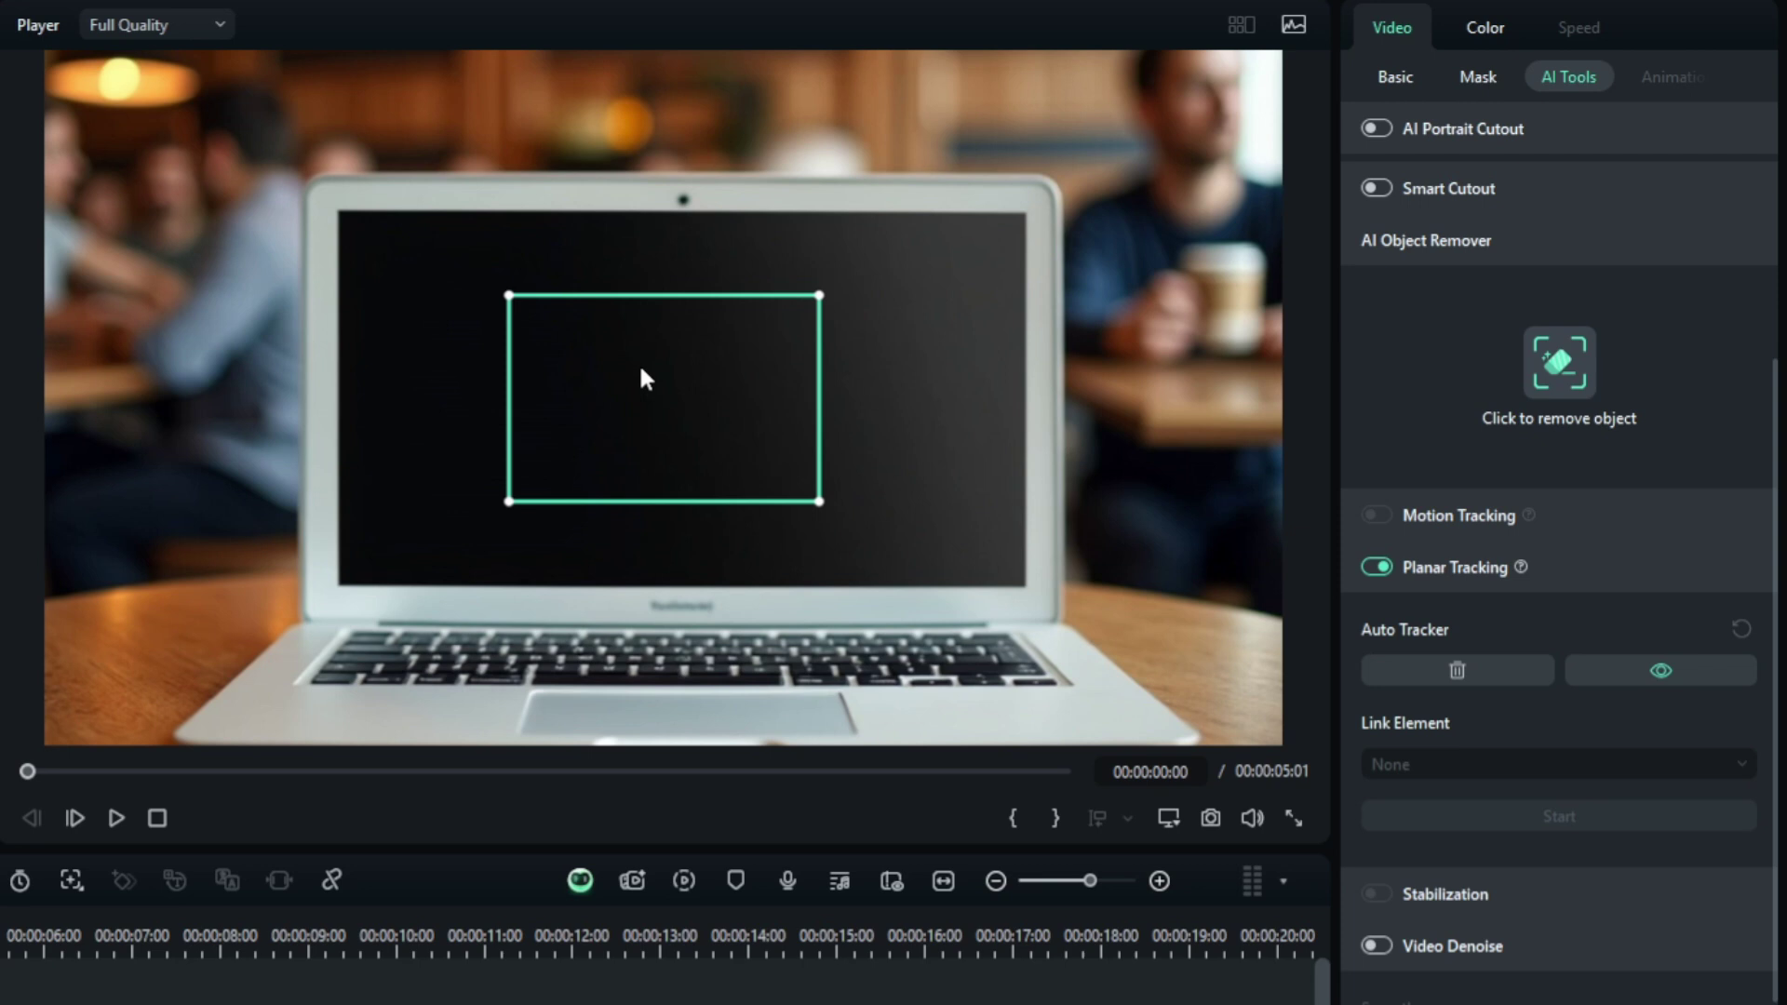
{"action": "left_click_drag", "start_coordinate": [642, 377], "coordinate": [474, 303]}
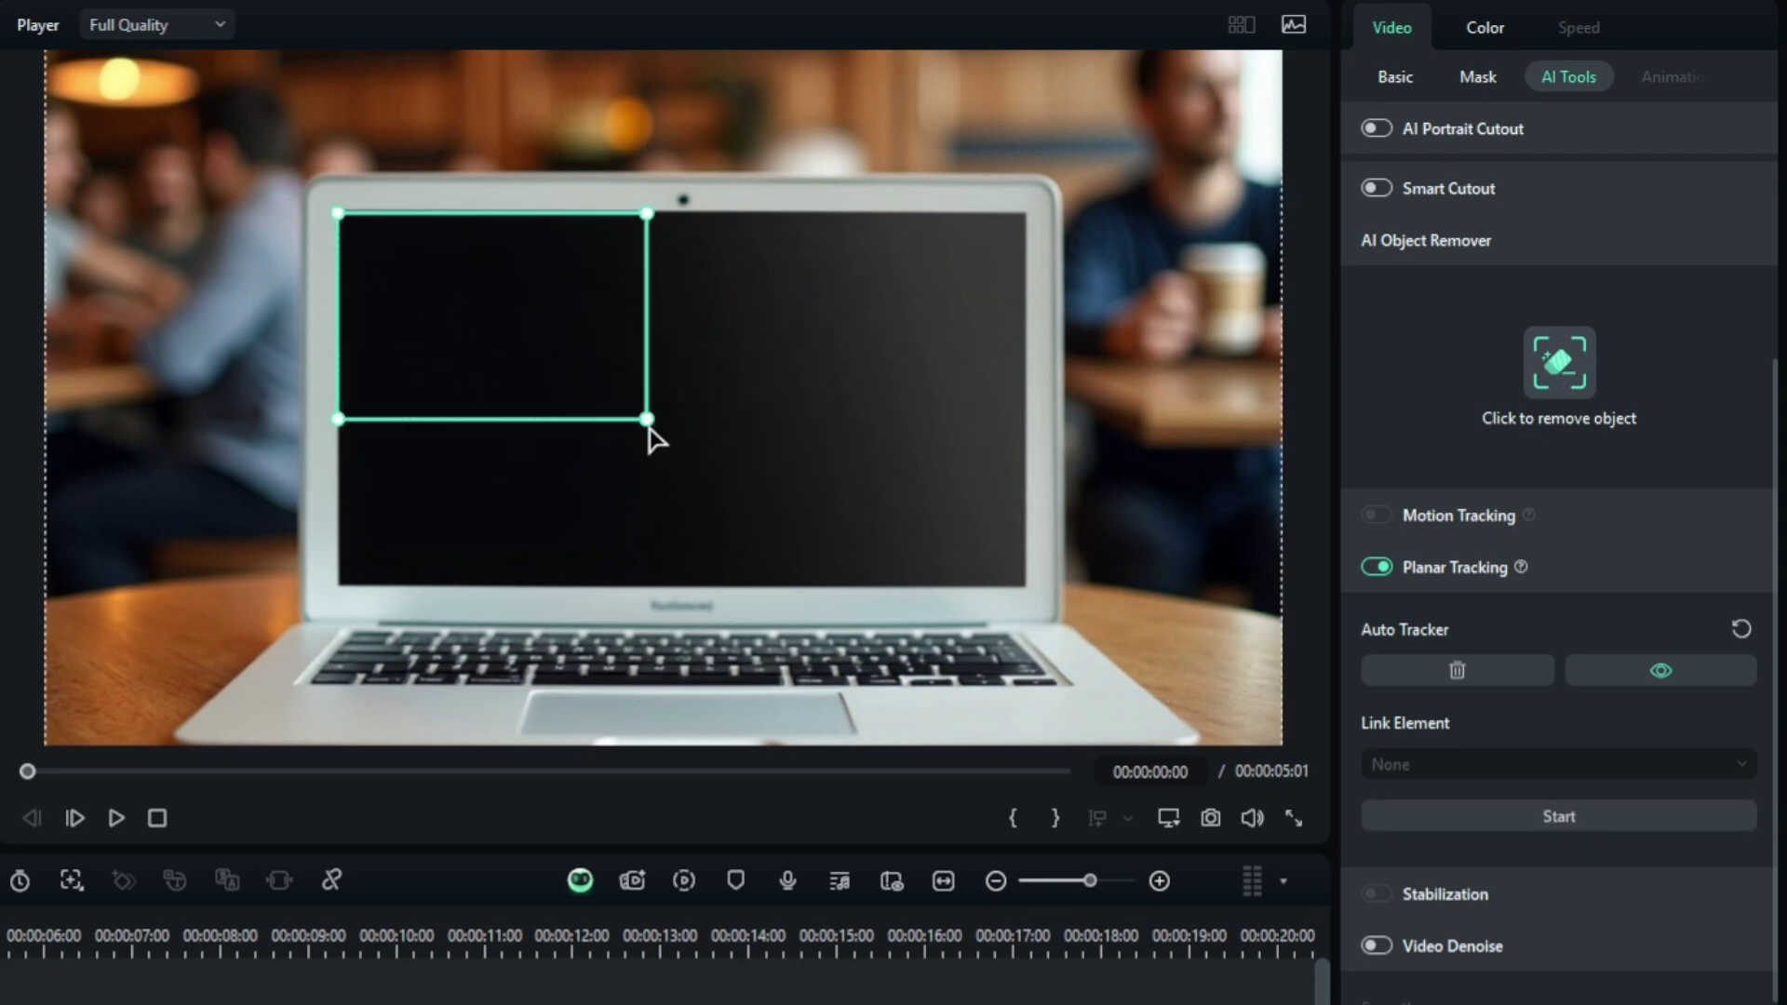
{"action": "left_click_drag", "start_coordinate": [646, 419], "coordinate": [1025, 584]}
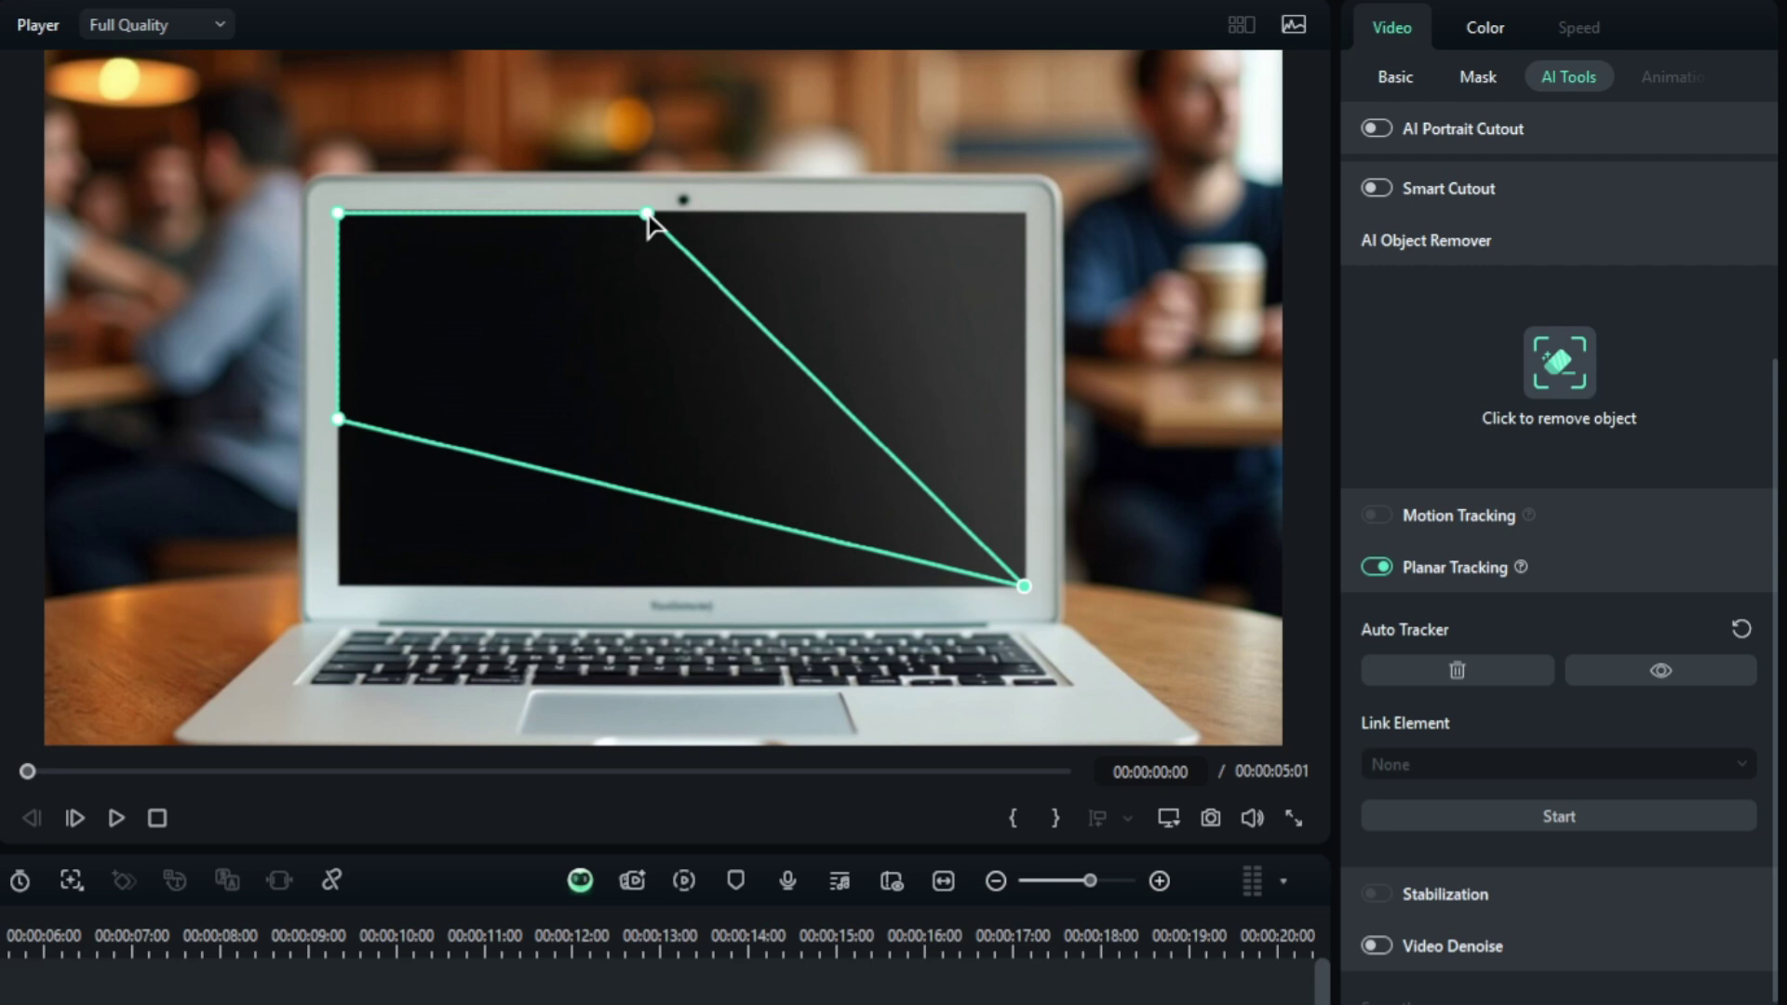
{"action": "left_click_drag", "start_coordinate": [647, 213], "coordinate": [1022, 226]}
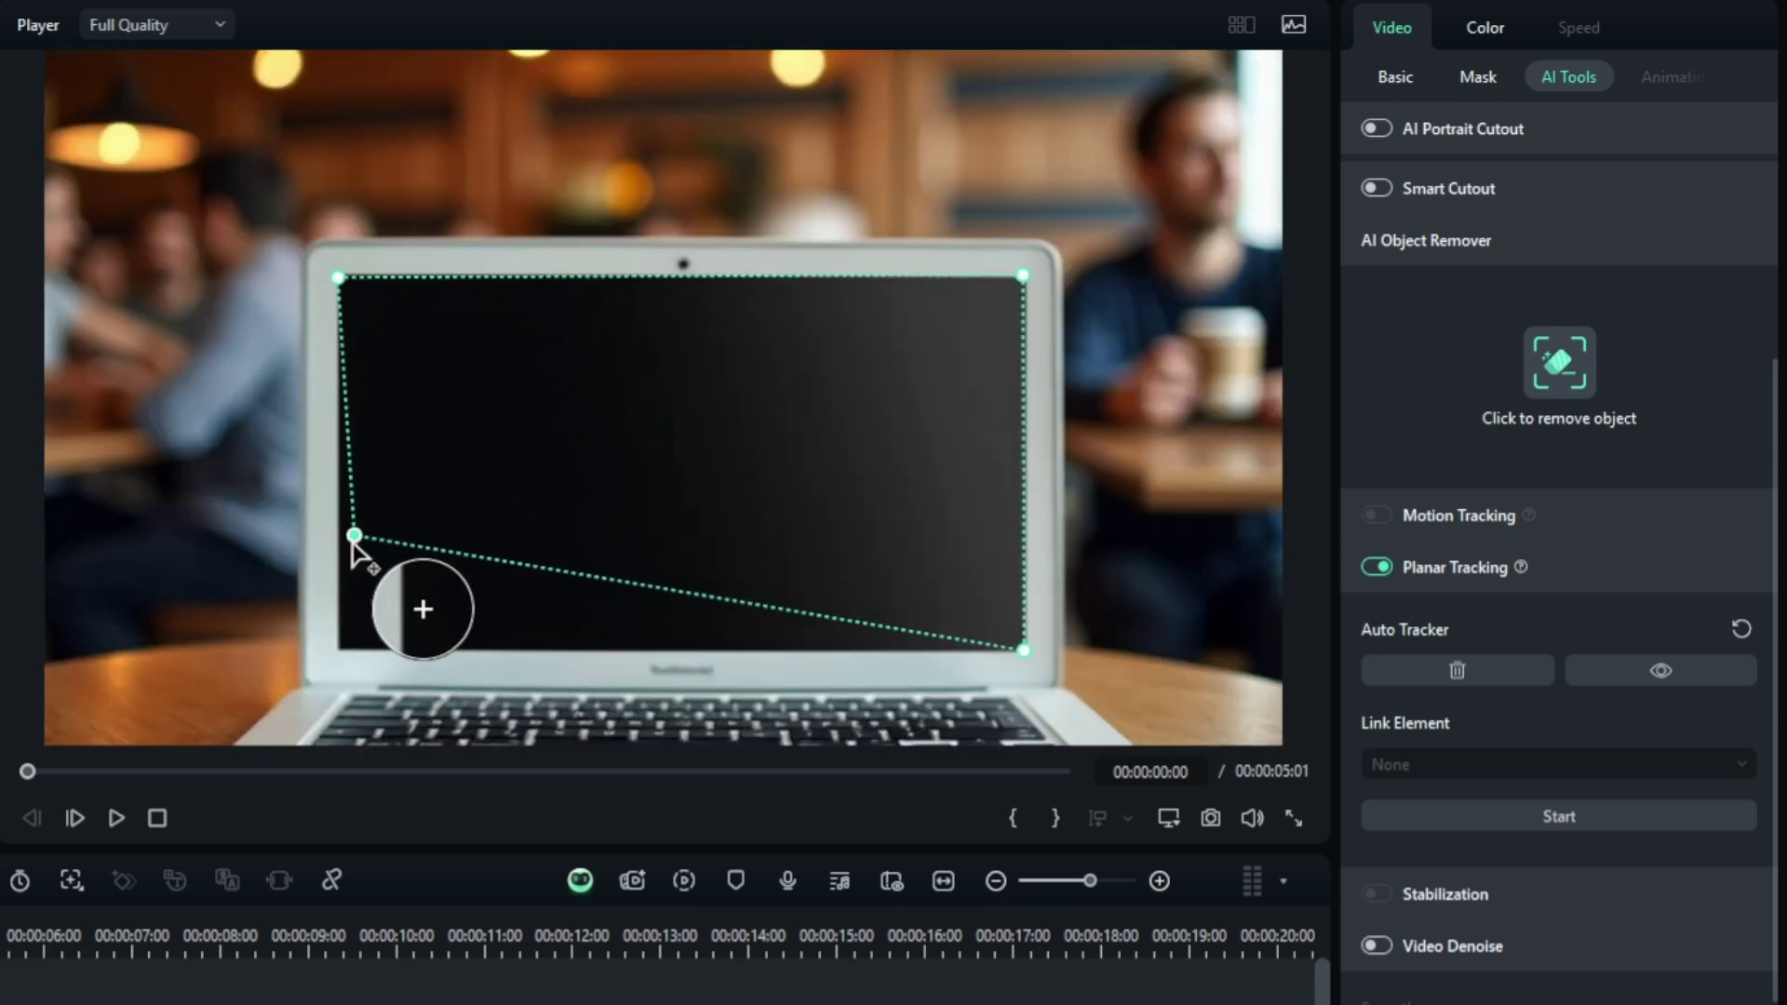
{"action": "left_click_drag", "start_coordinate": [355, 536], "coordinate": [338, 650]}
{"action": "left_click_drag", "start_coordinate": [339, 277], "coordinate": [340, 276]}
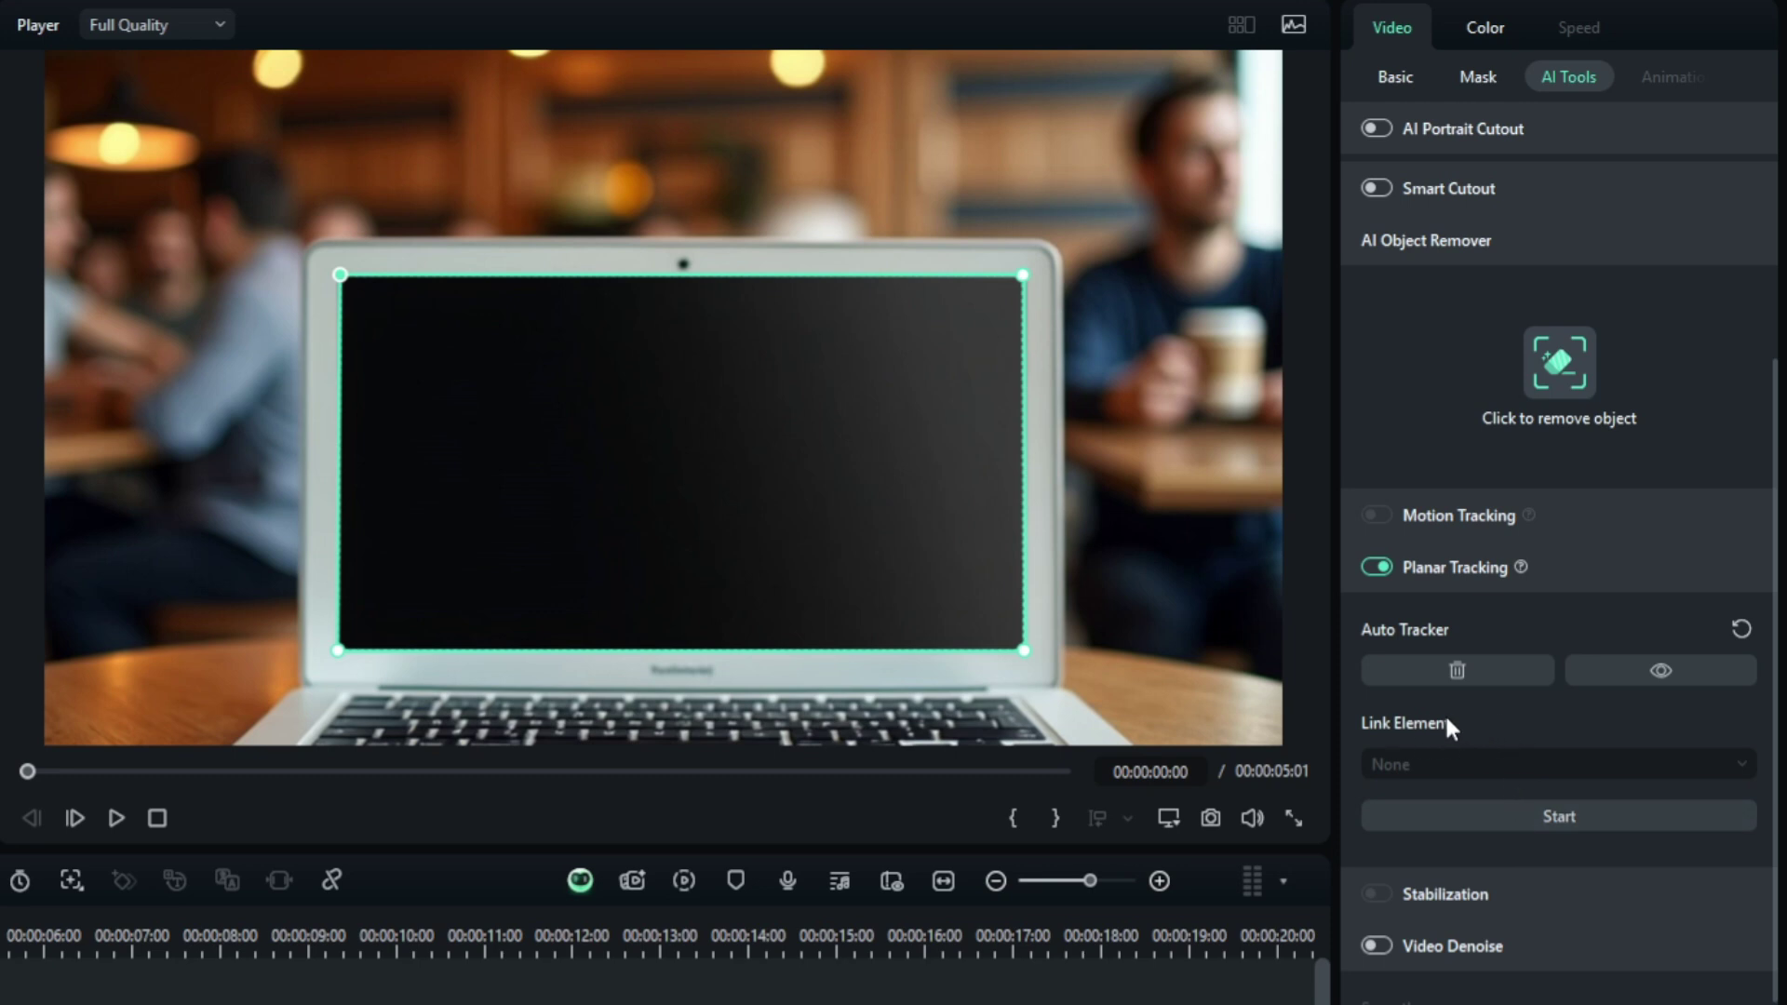
Run the Auto Tracker on the laptop screen, then play back to verify the outline
{"action": "left_click", "coordinate": [1503, 816]}
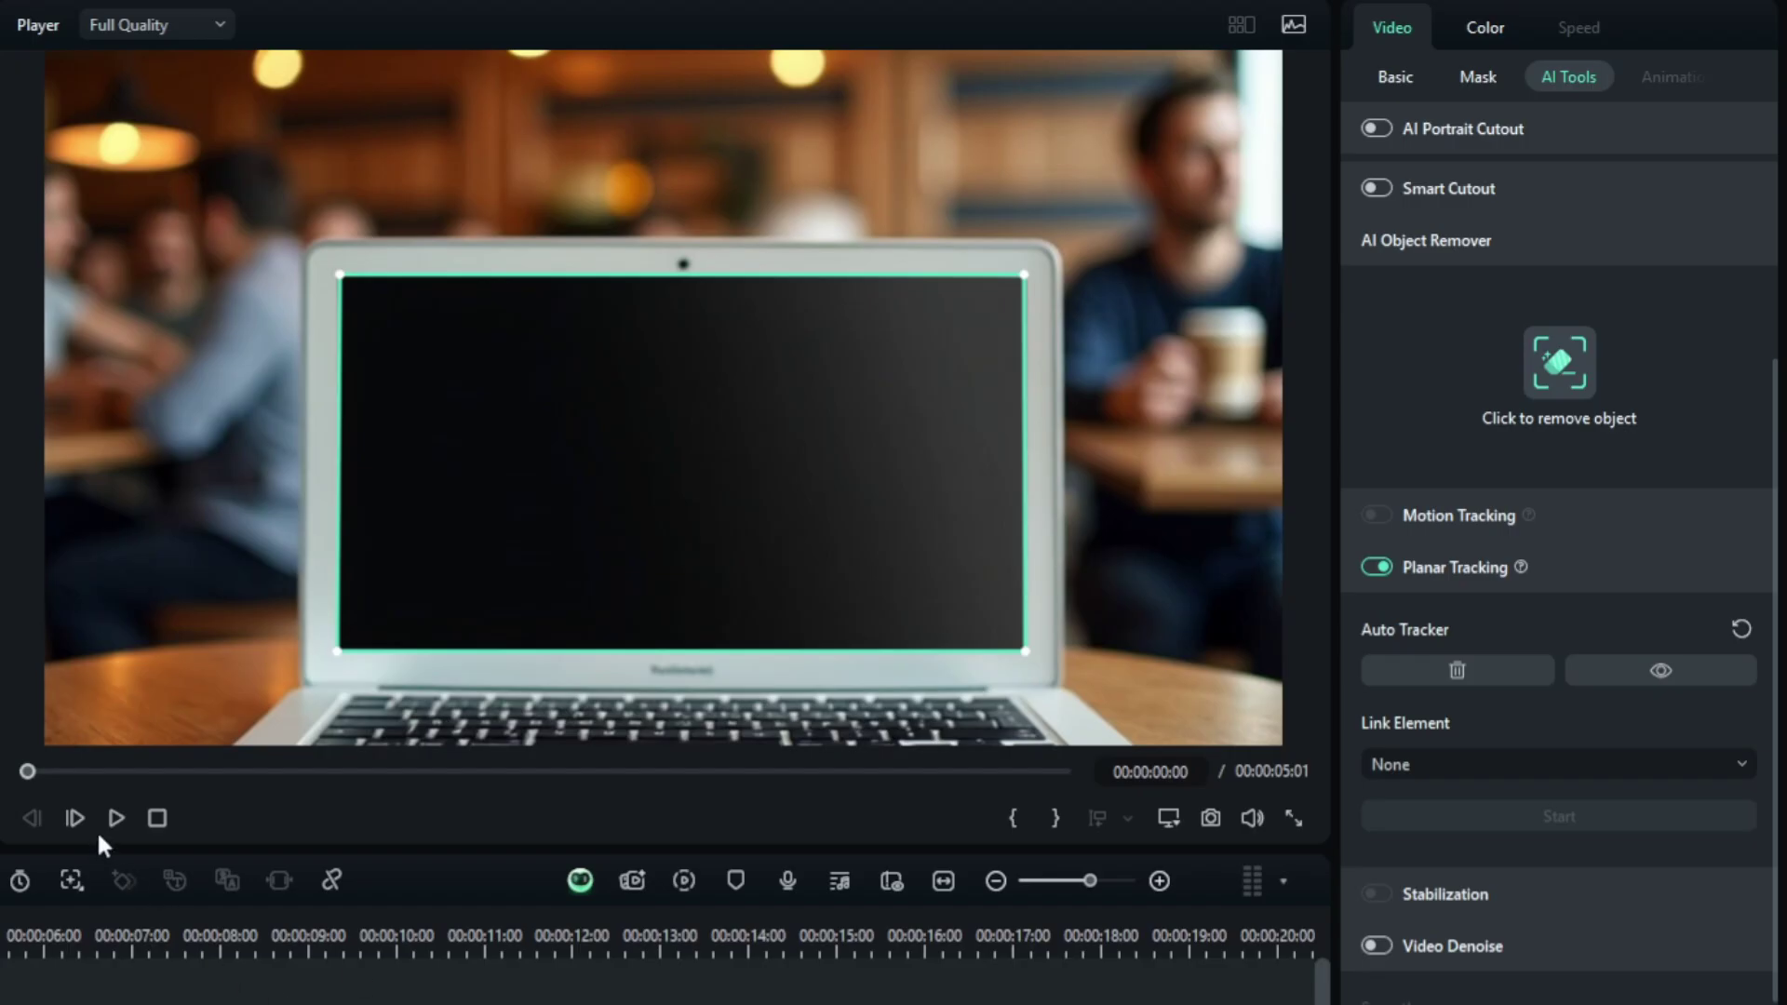
{"action": "left_click", "coordinate": [109, 822]}
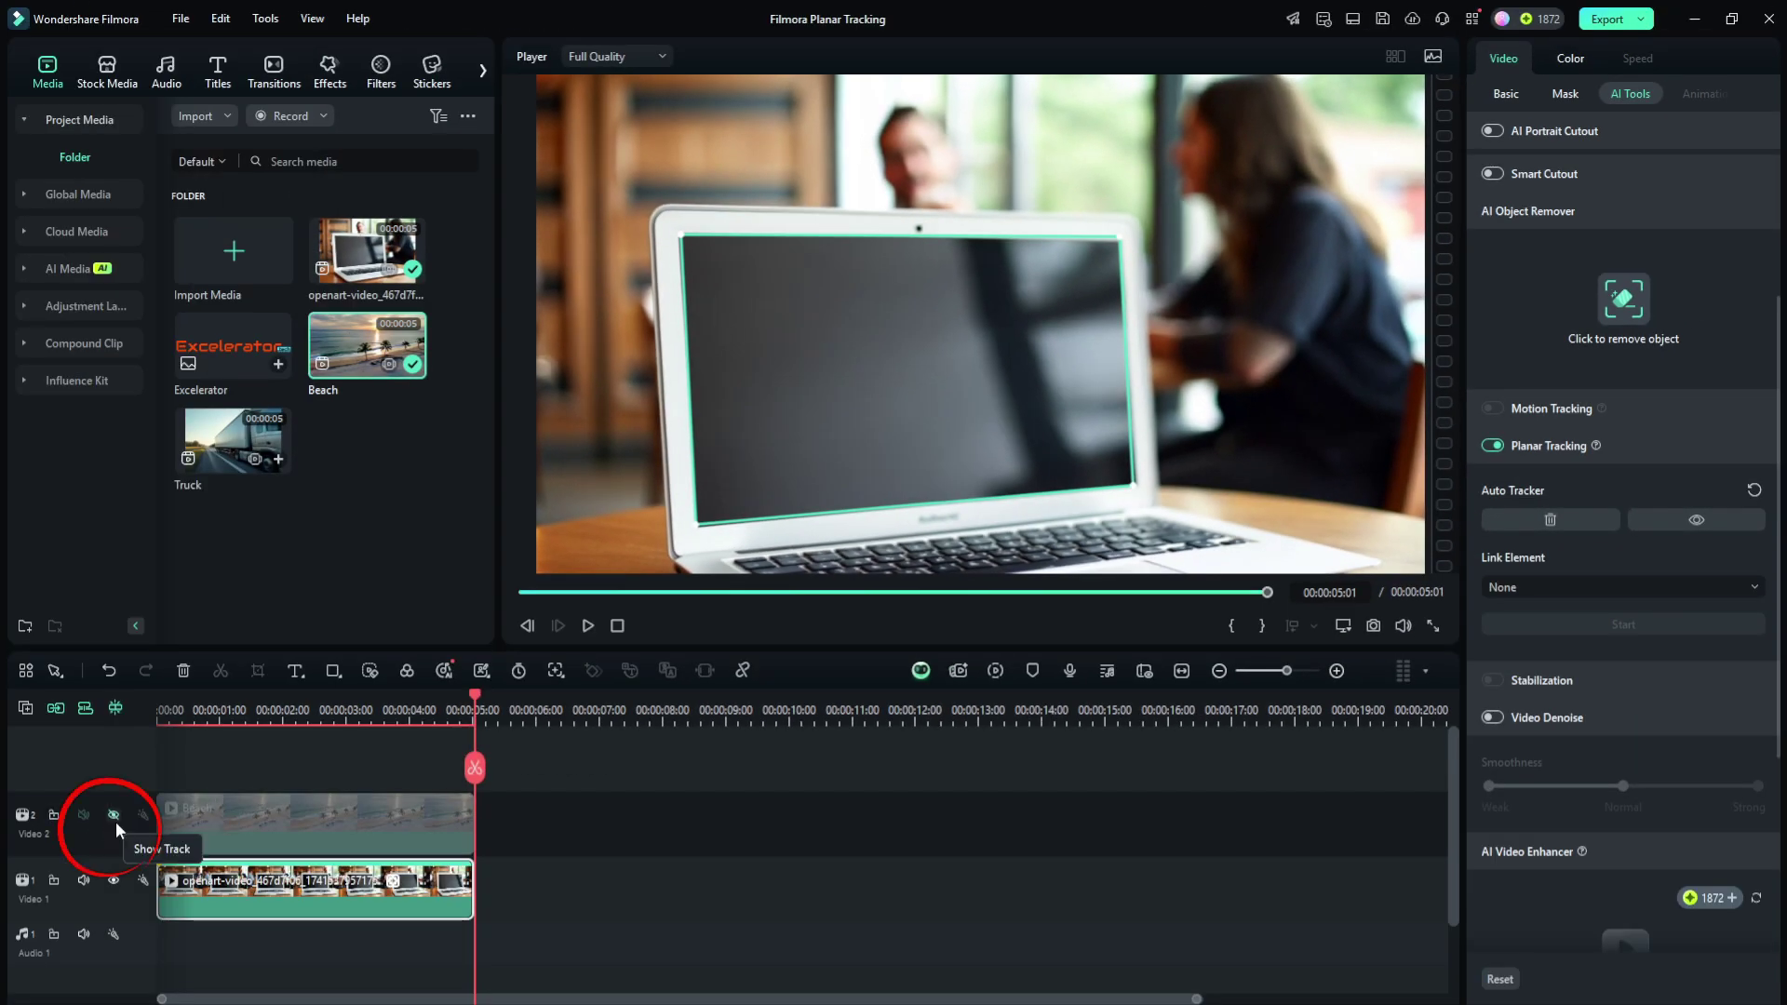
Unhide the beach layer, set Link Element to Beach, and return to the clip start
{"action": "left_click", "coordinate": [114, 816]}
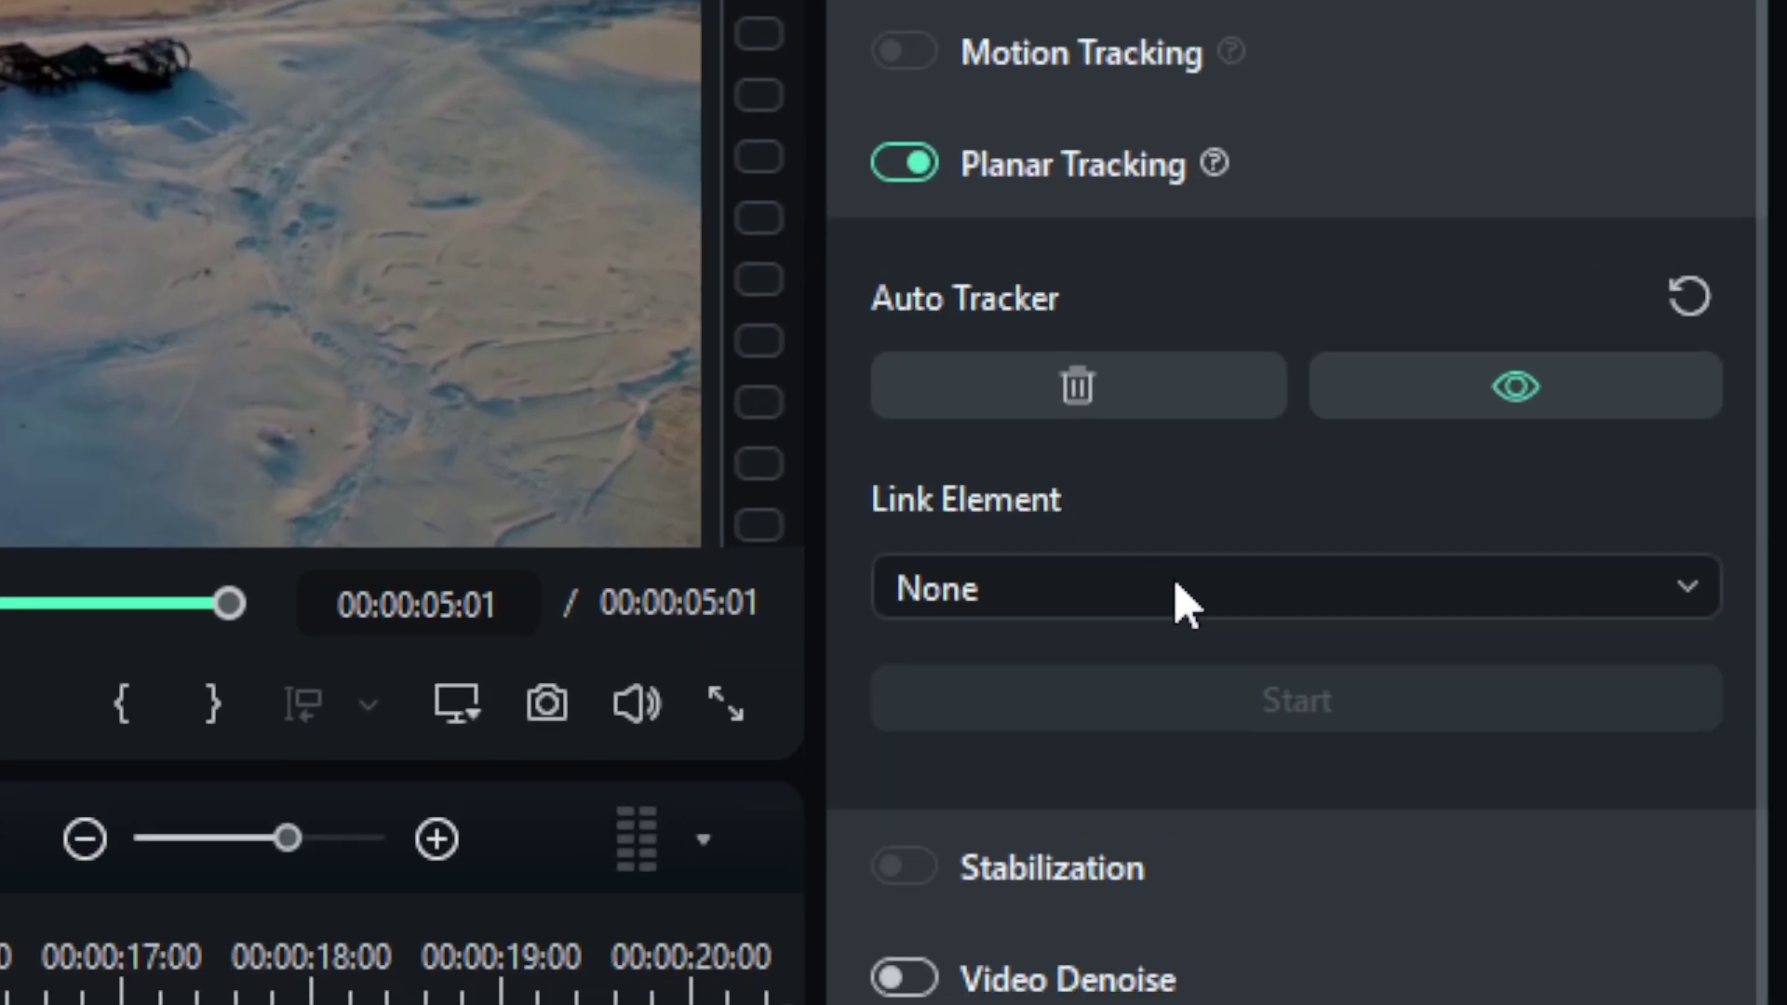
{"action": "left_click", "coordinate": [1180, 600]}
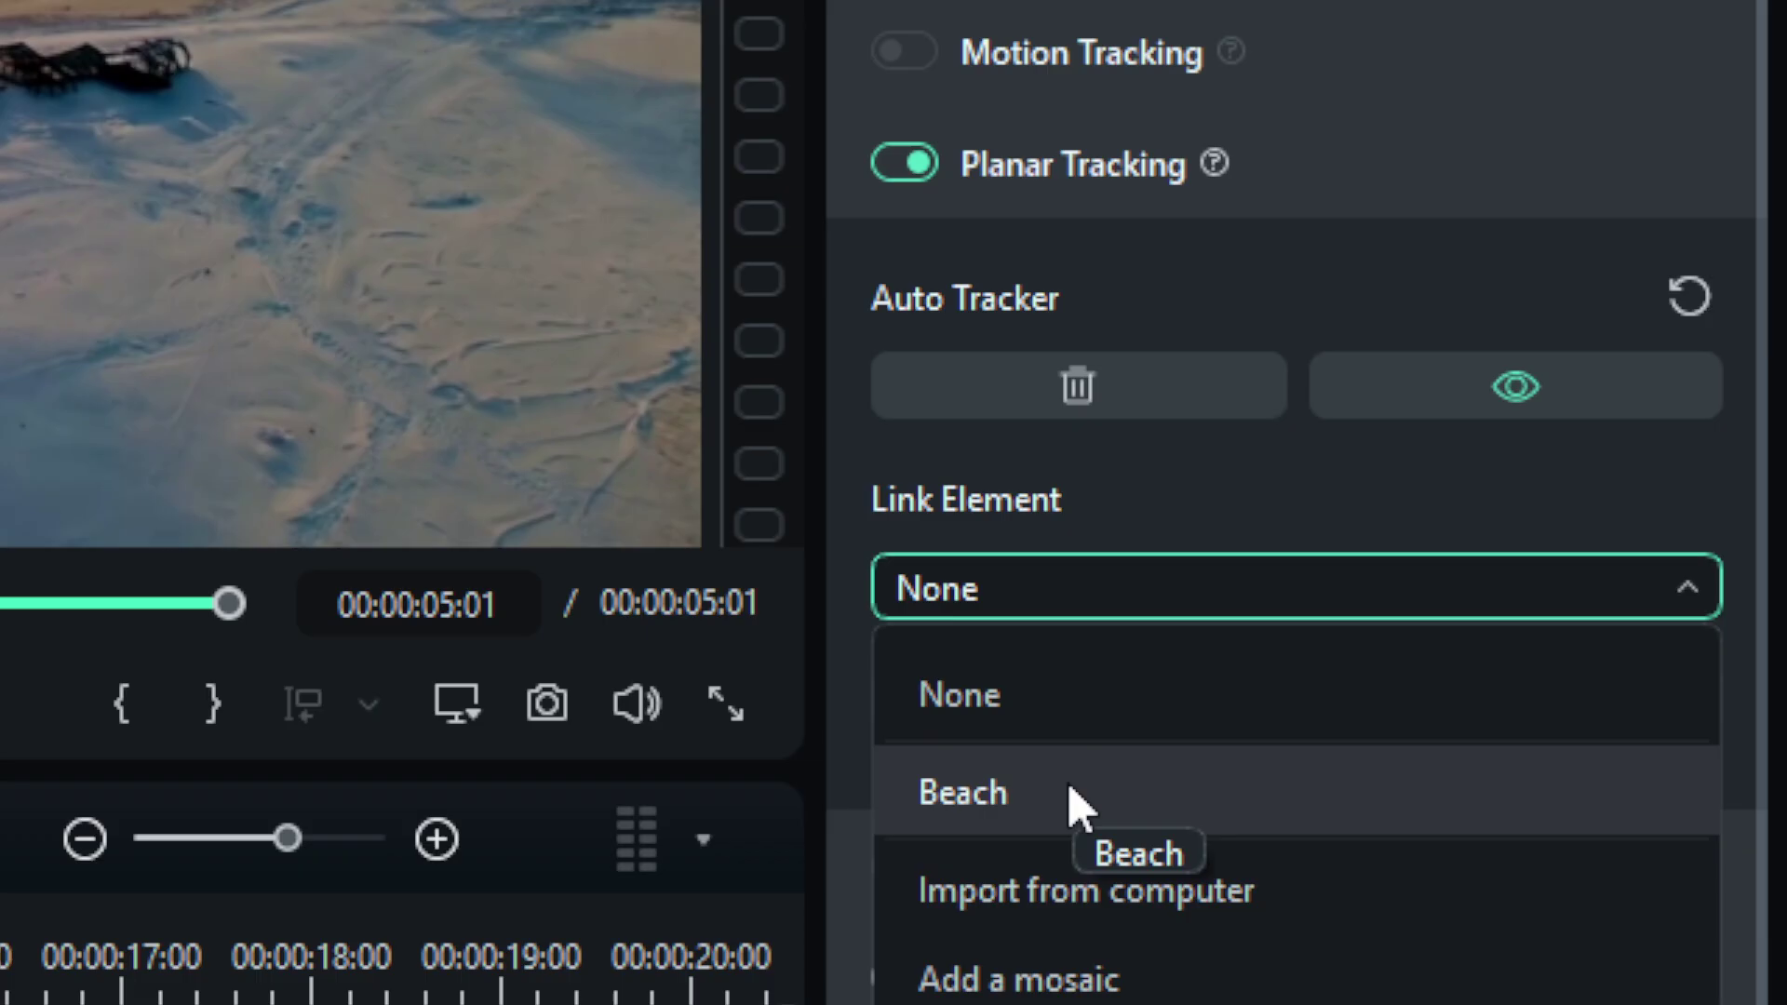
{"action": "left_click", "coordinate": [1065, 802]}
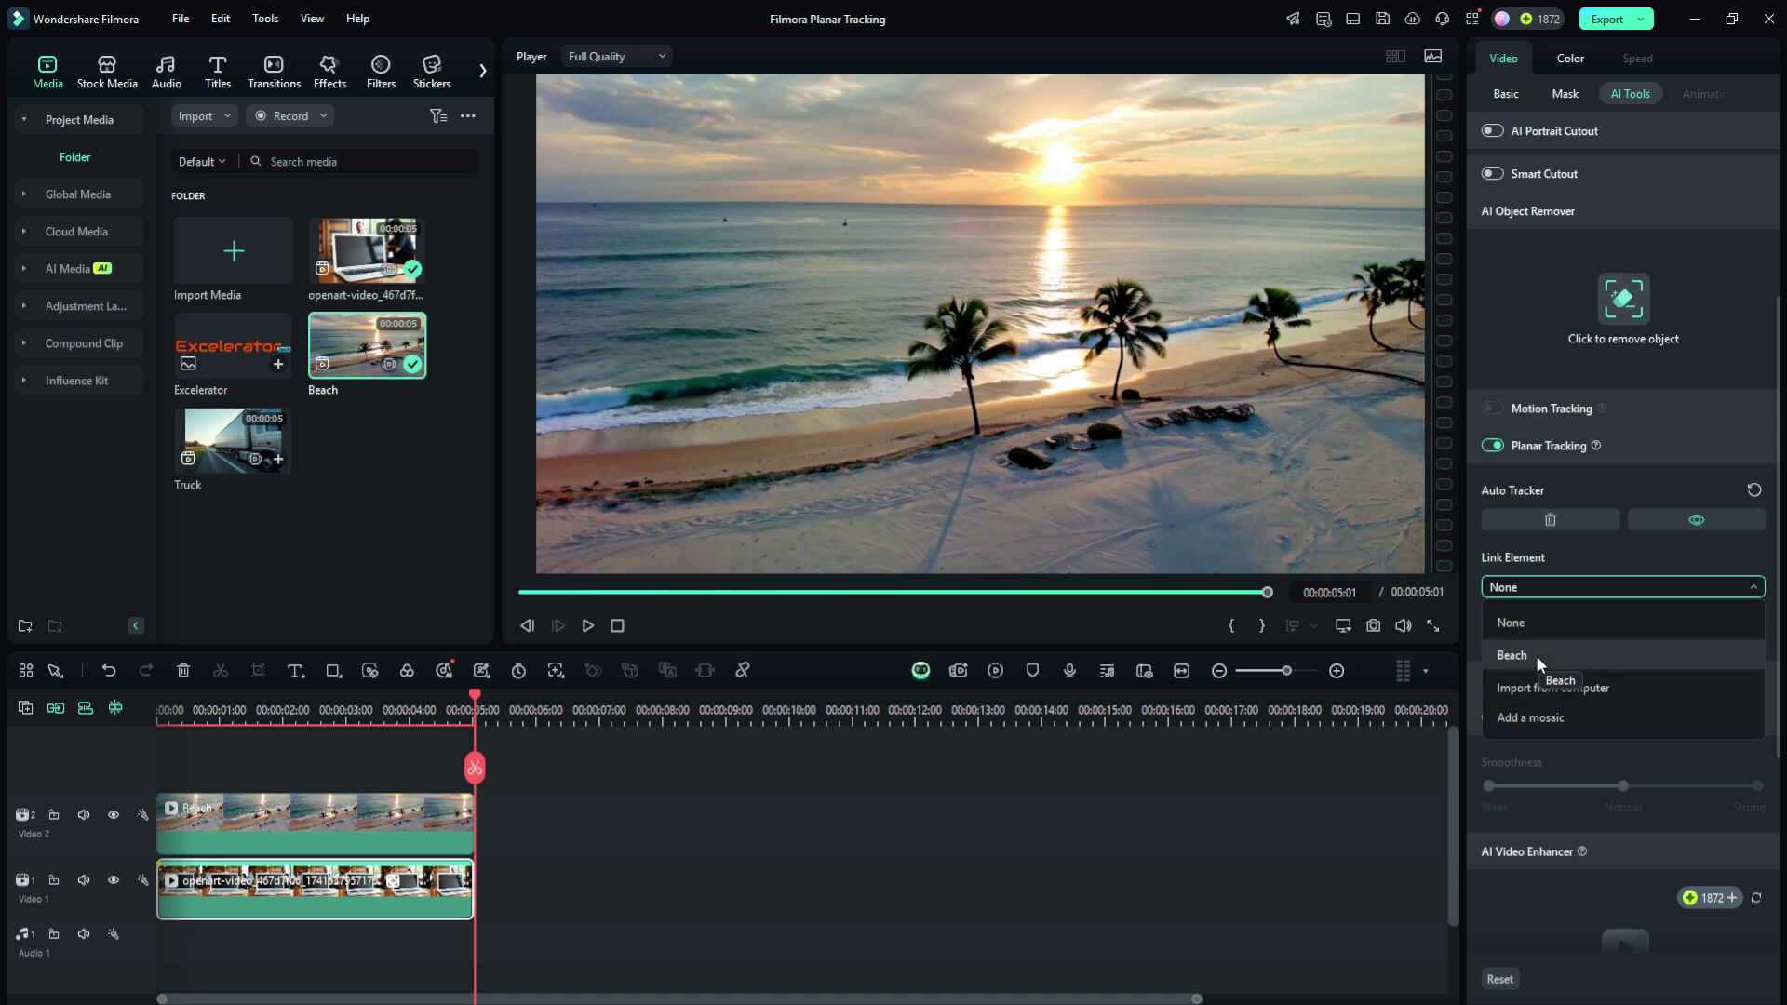
{"action": "left_click", "coordinate": [1538, 652]}
{"action": "left_click_drag", "start_coordinate": [476, 694], "coordinate": [97, 736]}
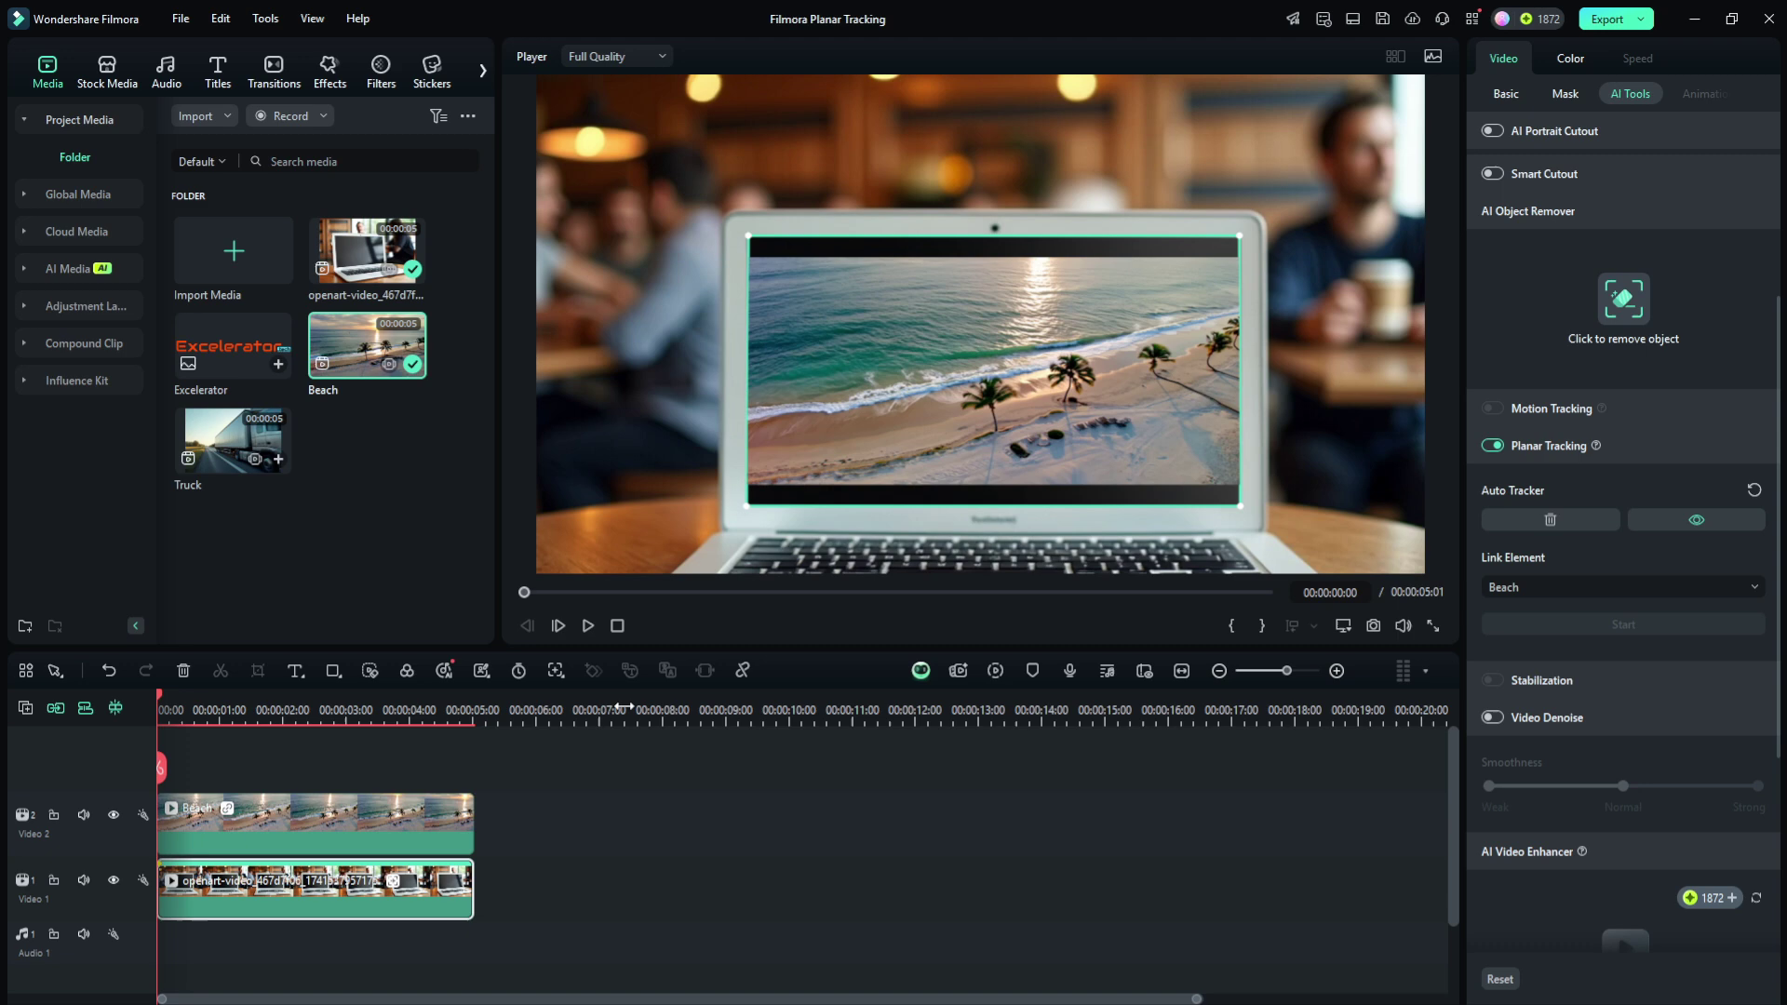
Nudge the beach insert's top-right corner onto the screen edge and play back to check tracking
{"action": "left_click", "coordinate": [588, 625]}
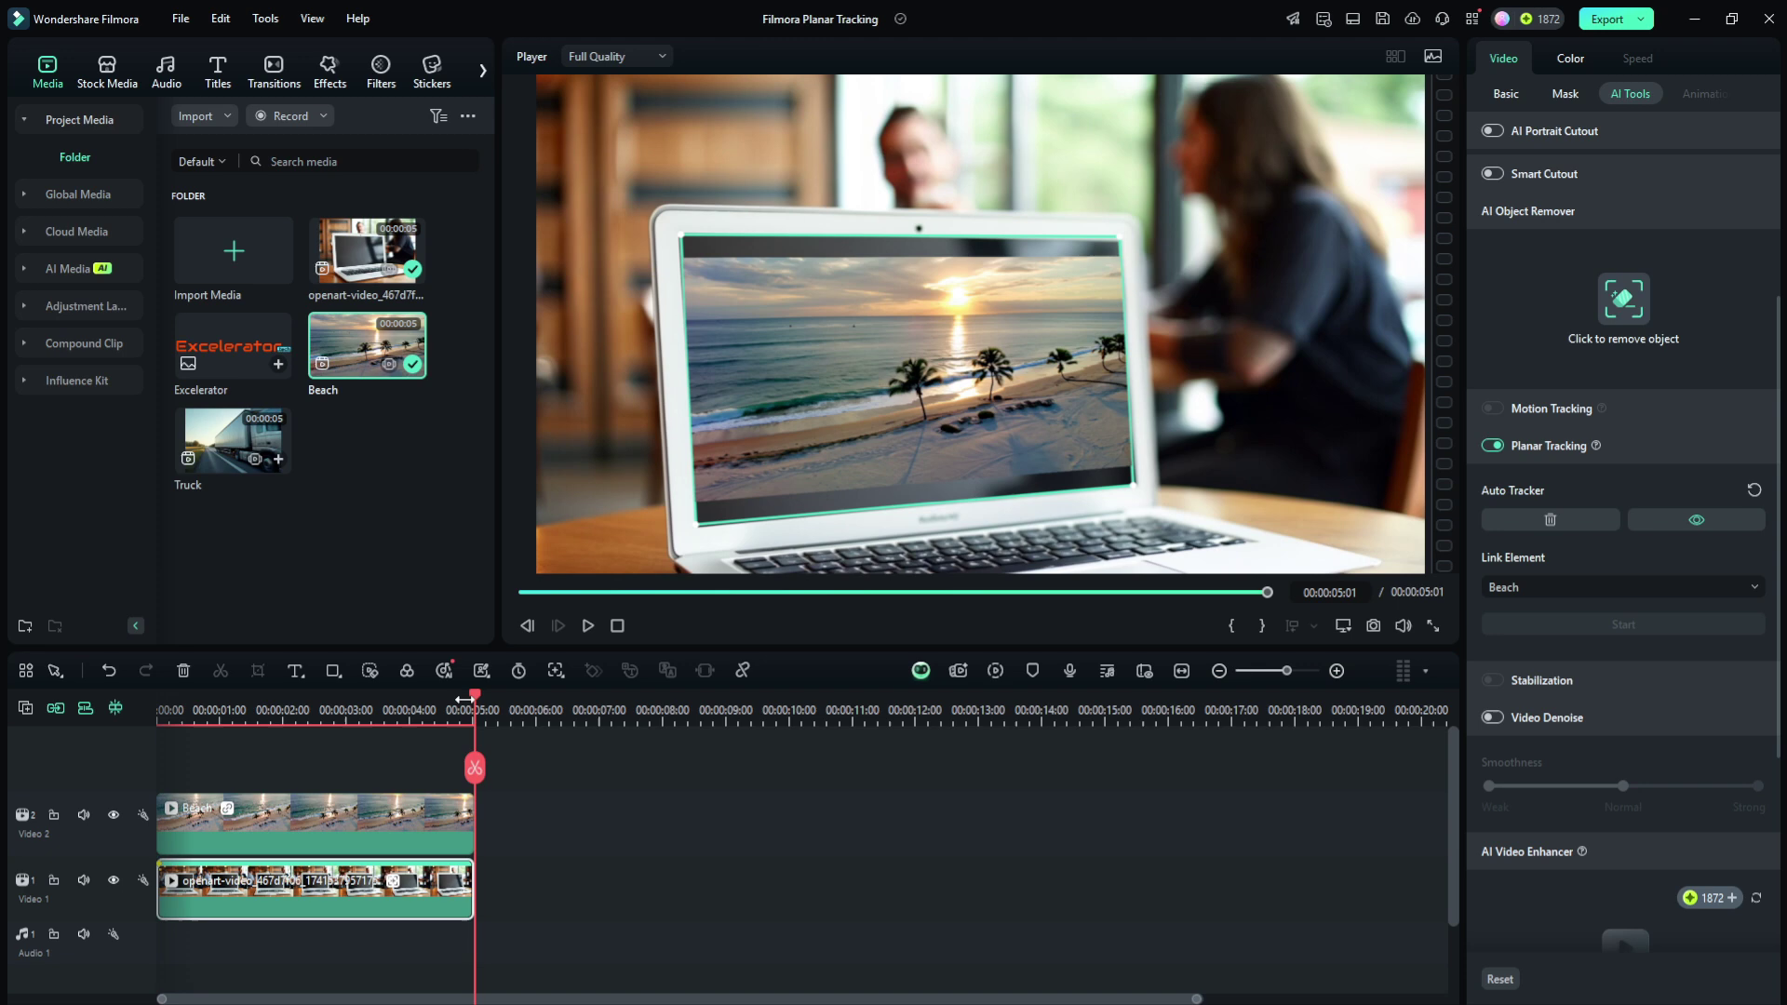
{"action": "left_click_drag", "start_coordinate": [473, 697], "coordinate": [454, 769]}
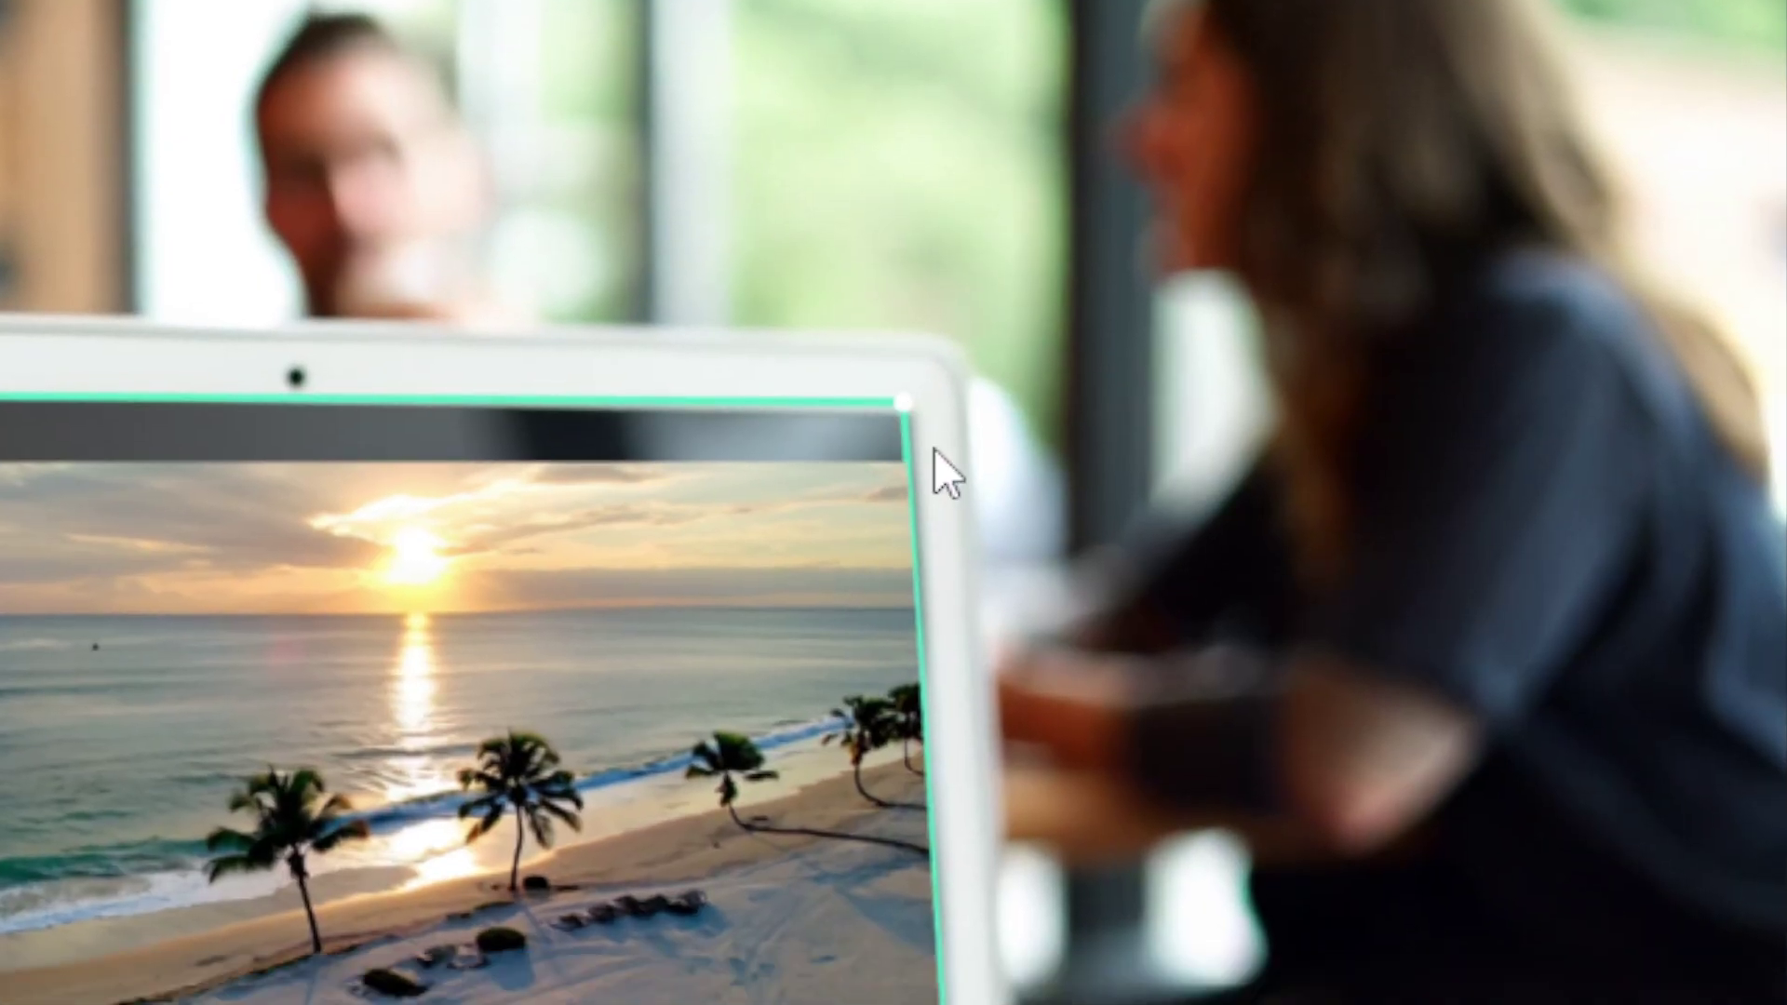
{"action": "left_click_drag", "start_coordinate": [899, 408], "coordinate": [917, 421]}
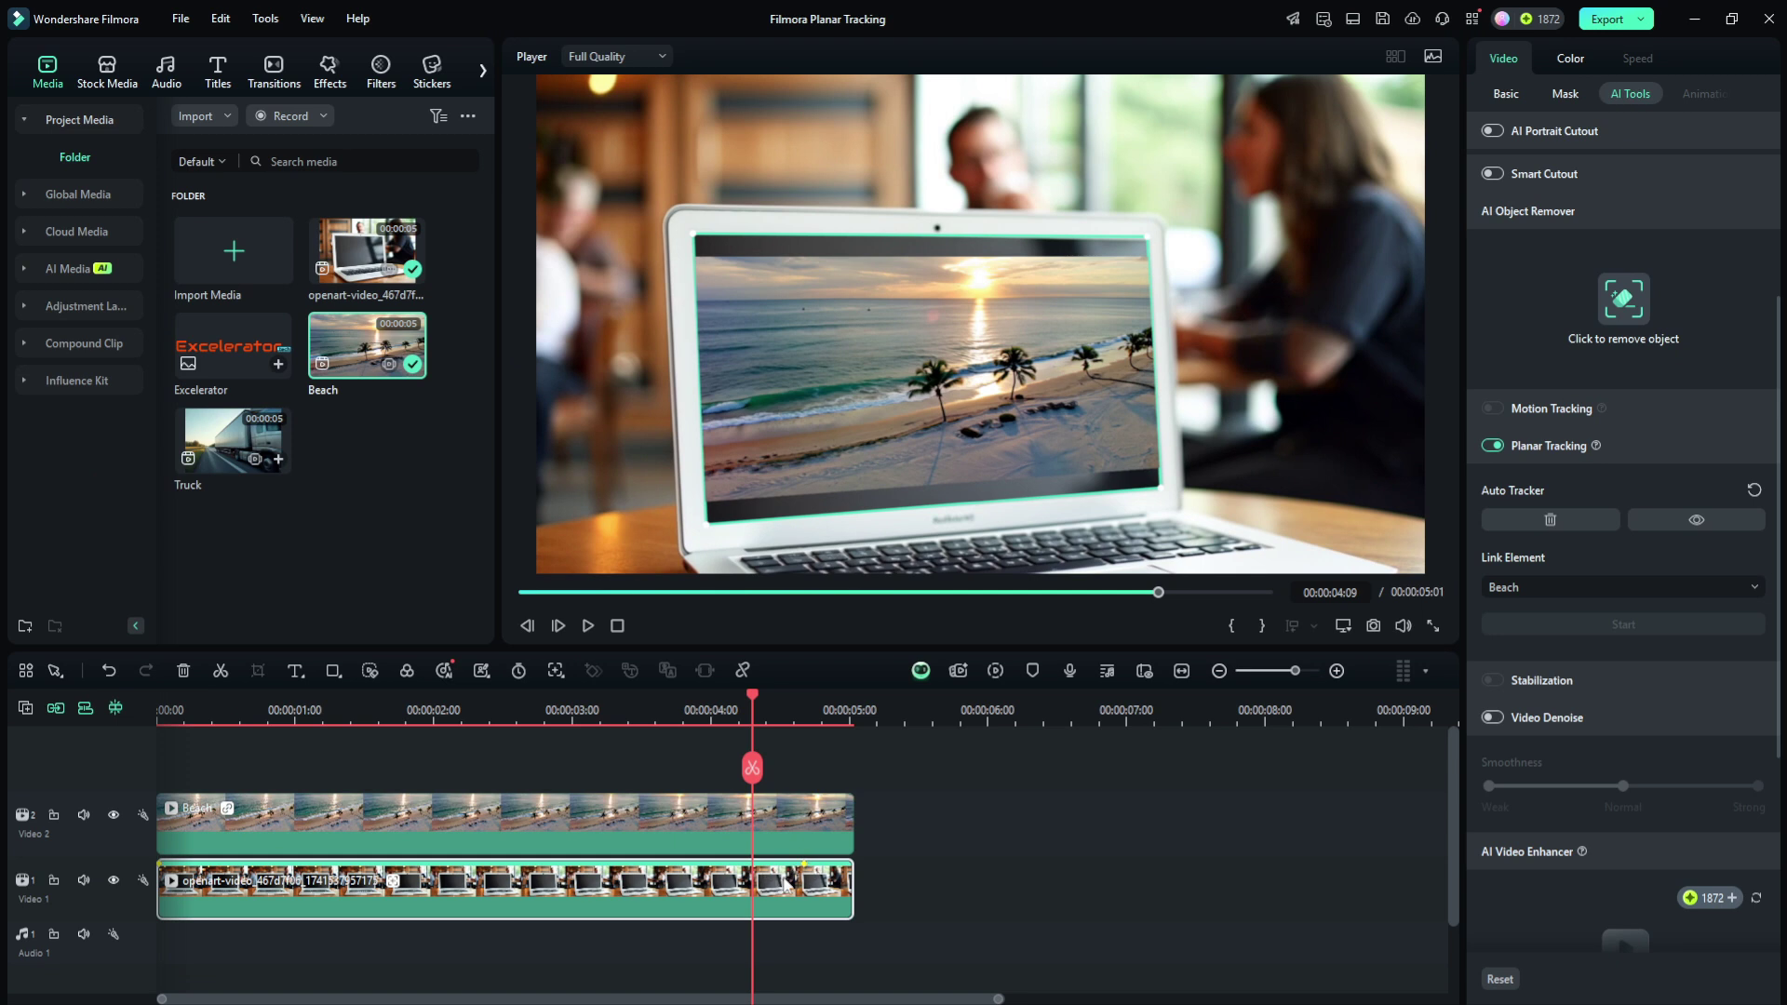
{"action": "key", "text": "space"}
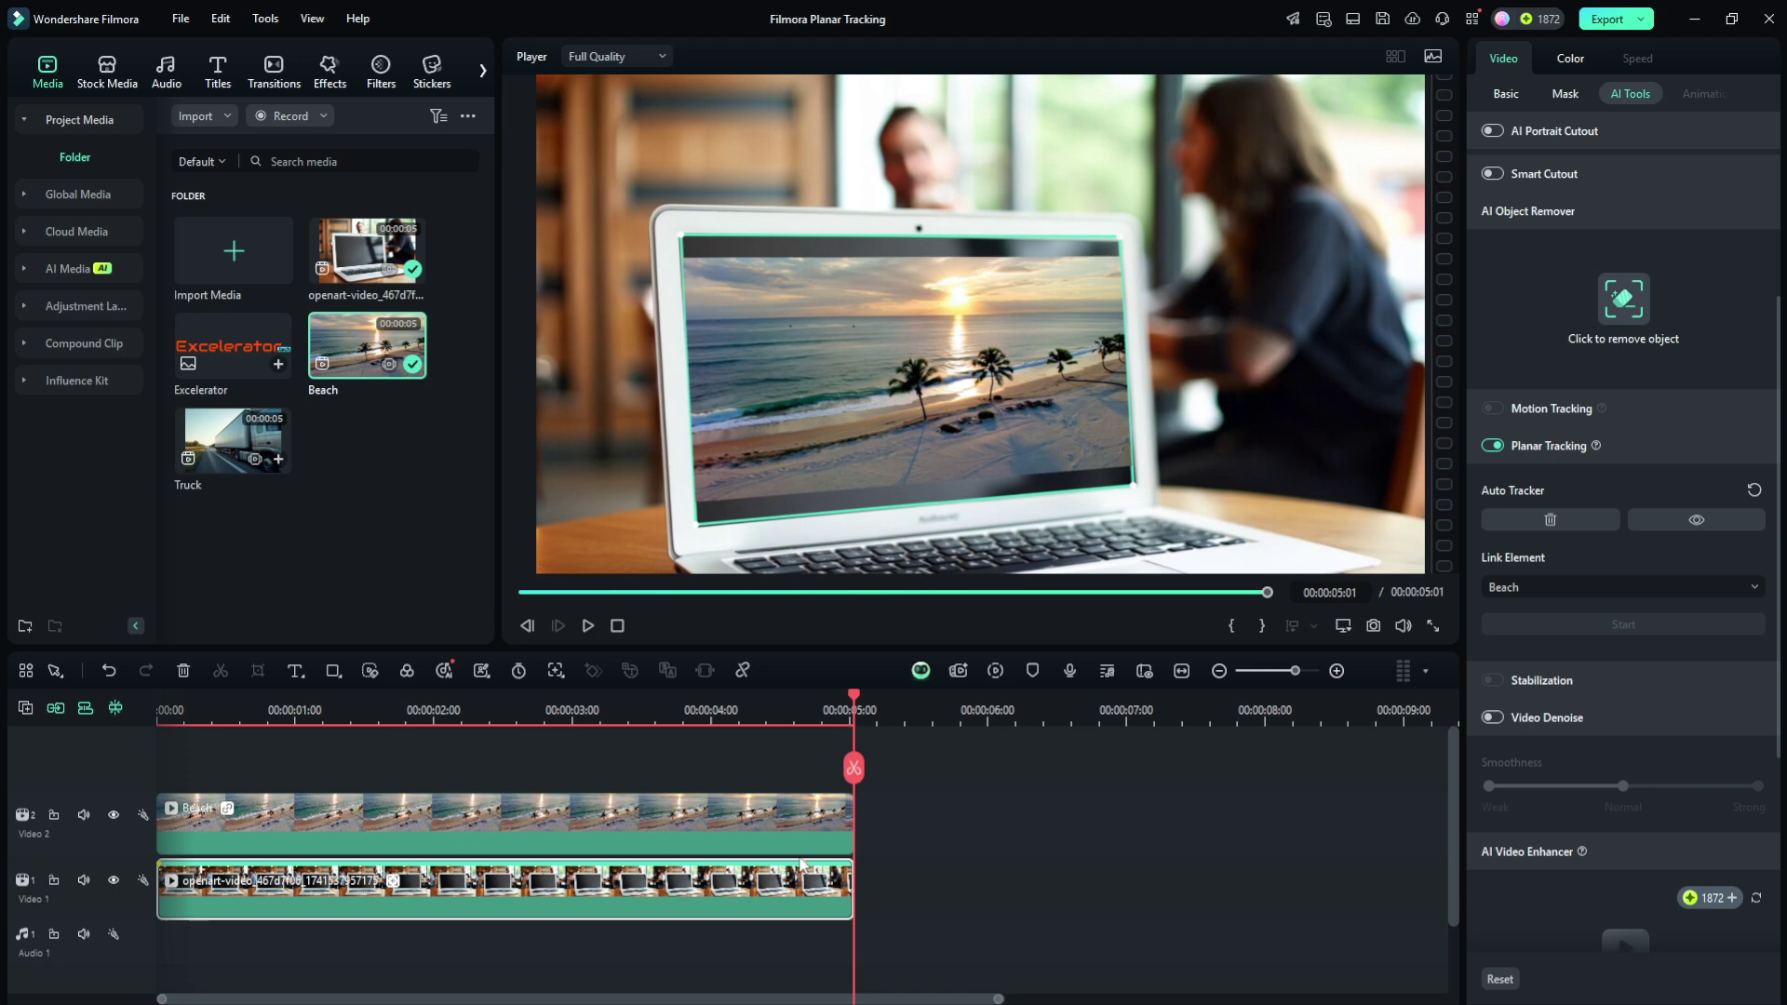
{"action": "left_click", "coordinate": [804, 865]}
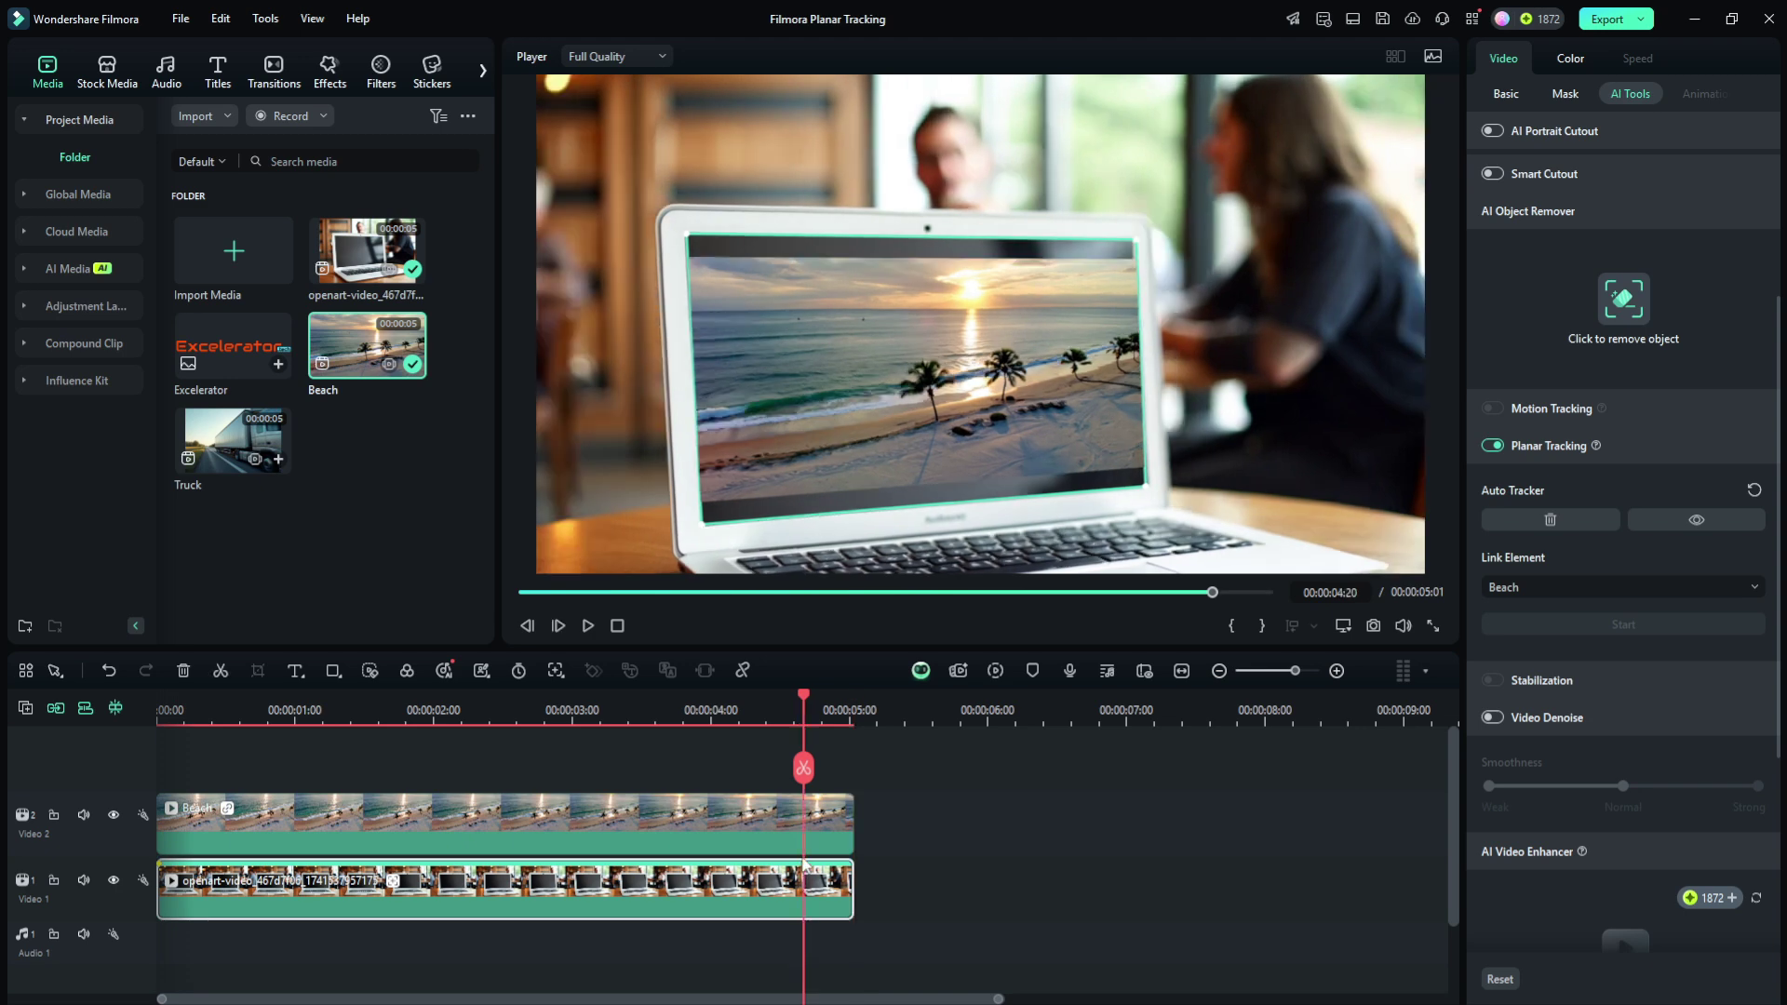
Delete the Auto Tracker, hide the Video 2 beach track, and return to the first frame
{"action": "left_click", "coordinate": [1535, 517]}
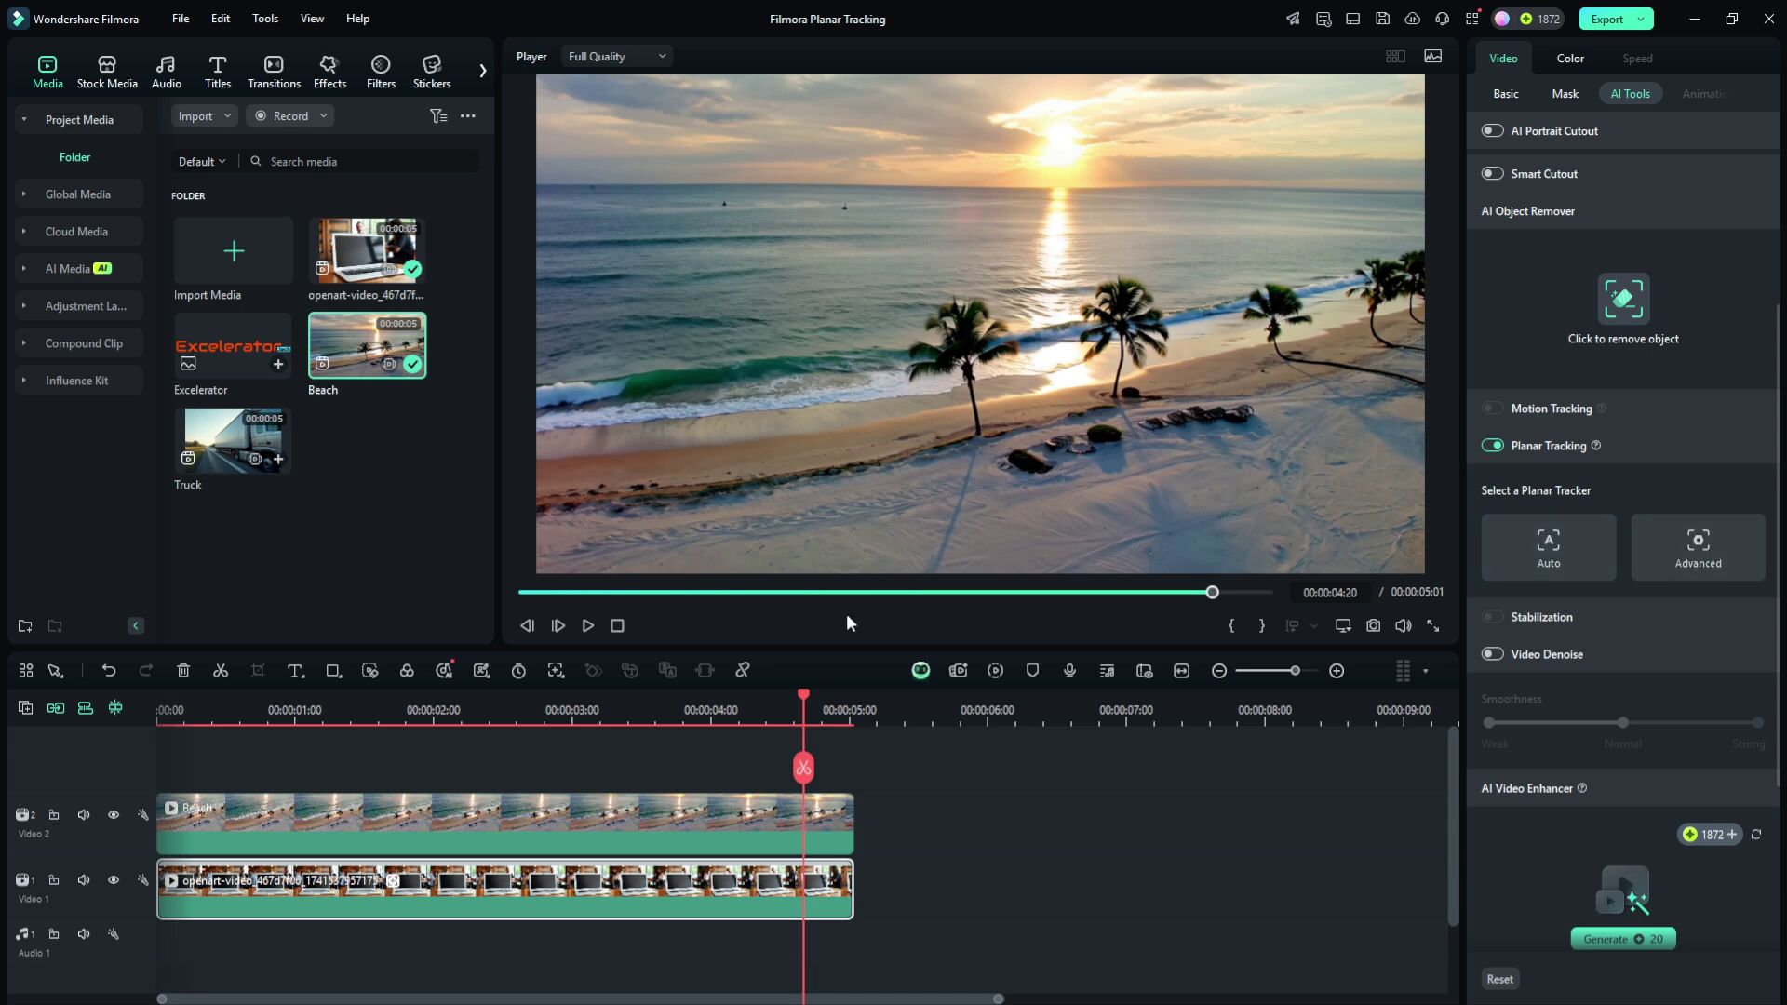
{"action": "left_click", "coordinate": [113, 815]}
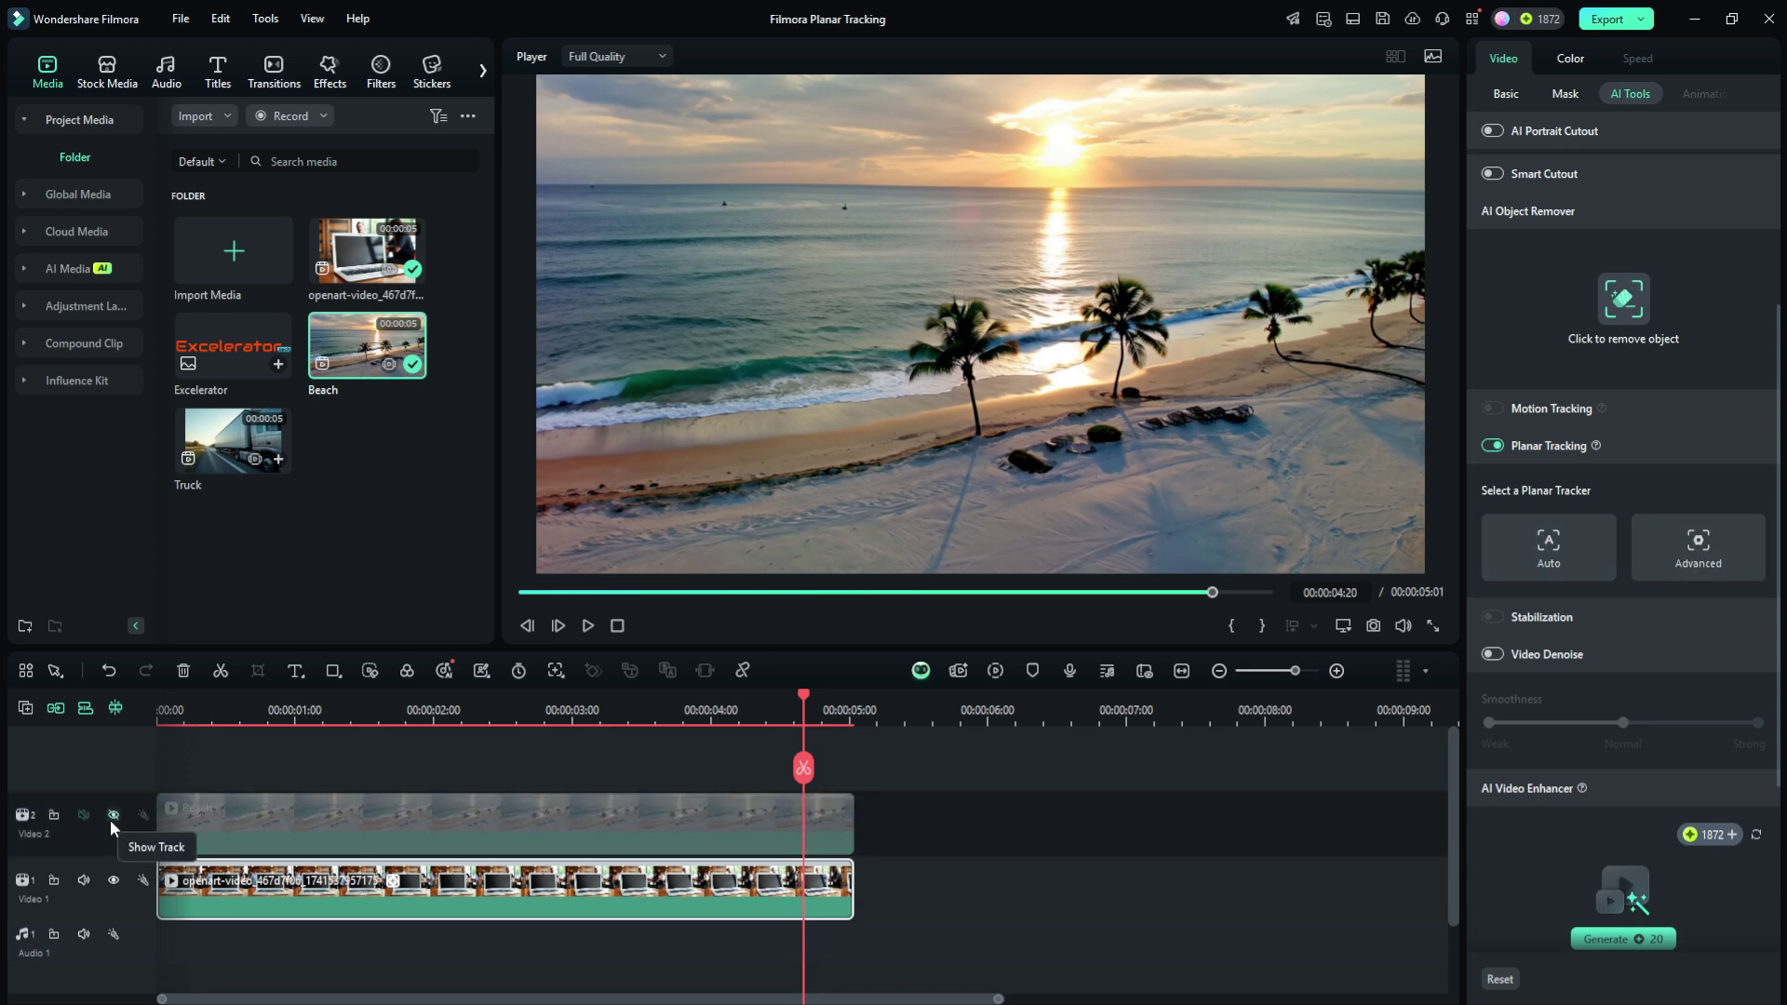
{"action": "left_click", "coordinate": [754, 703]}
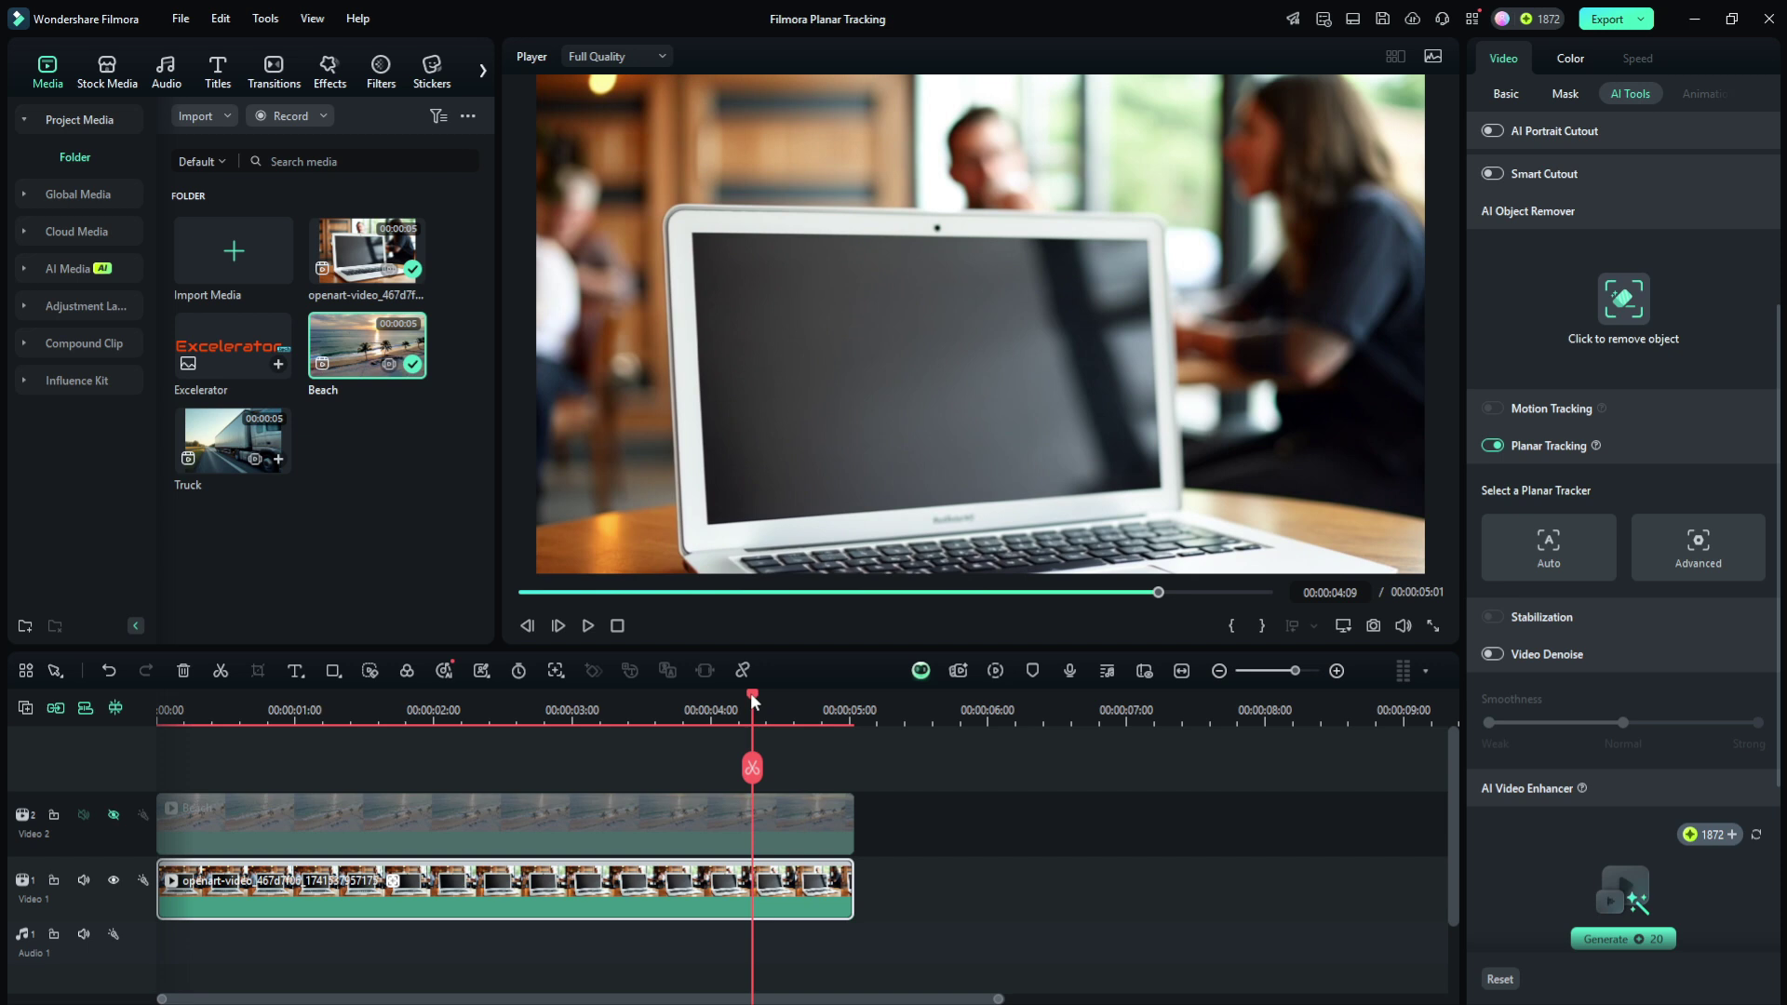
{"action": "key", "text": "Home"}
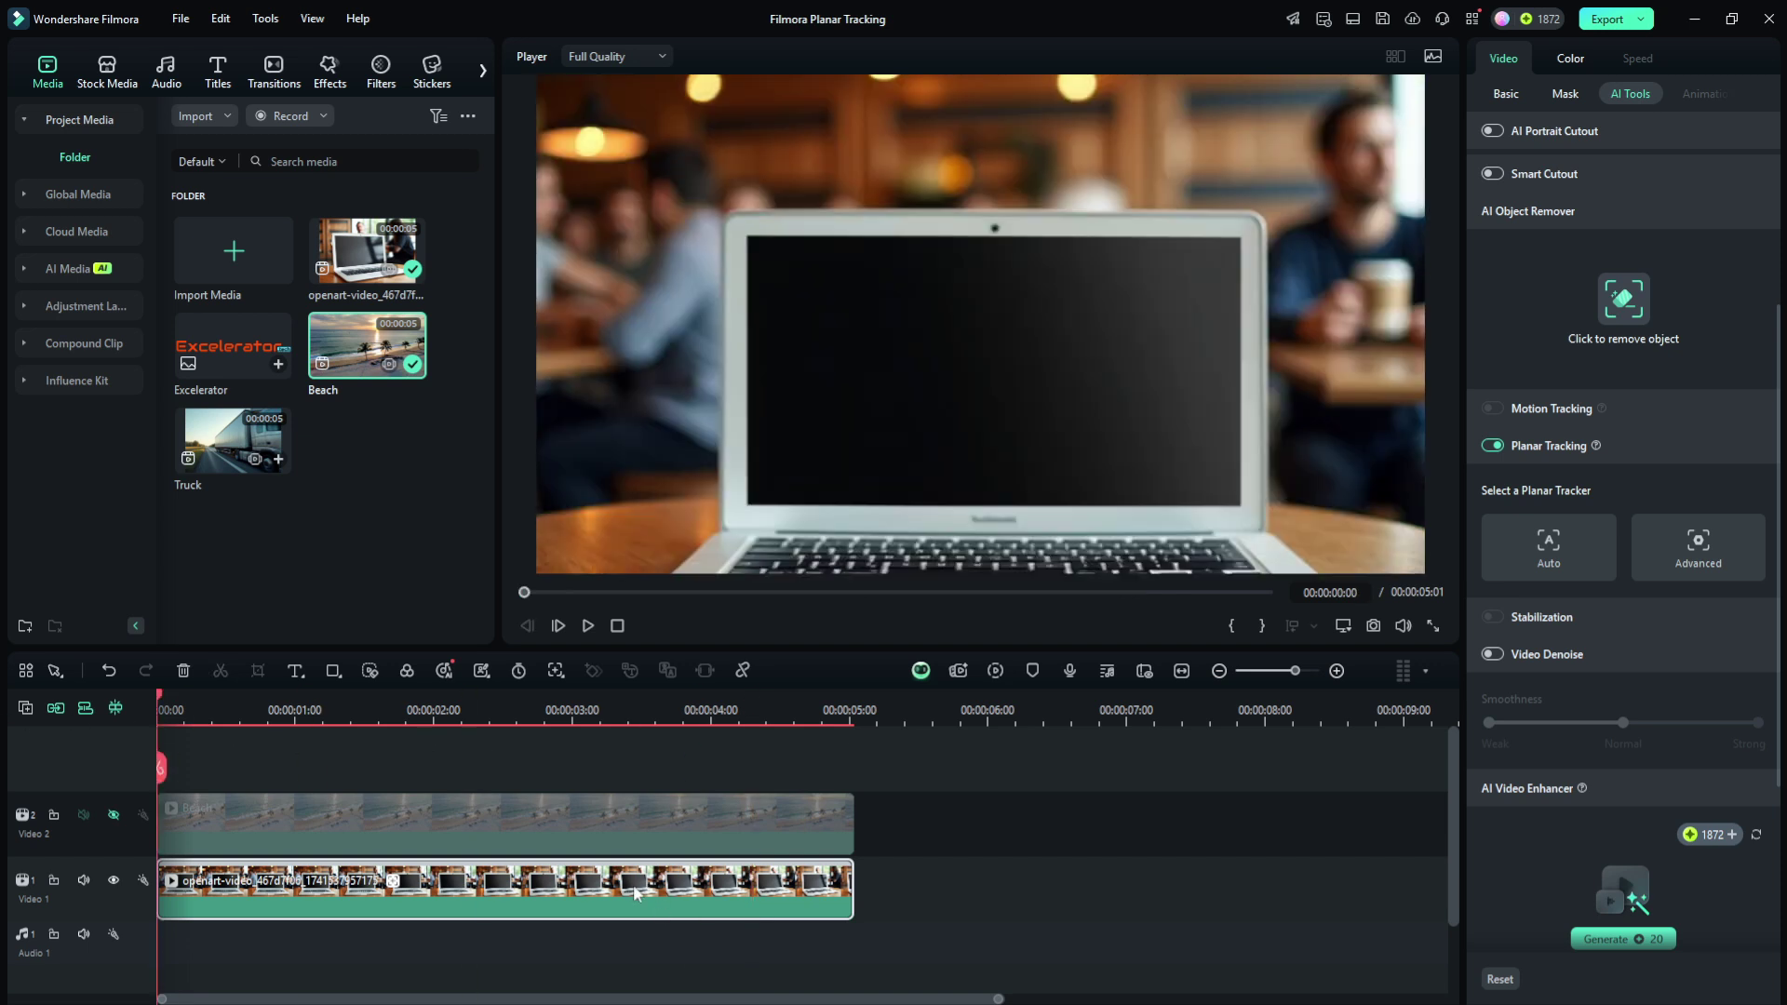
Switch to the Advanced tracker and drag its four corners onto the laptop screen's corners
{"action": "left_click", "coordinate": [1721, 545]}
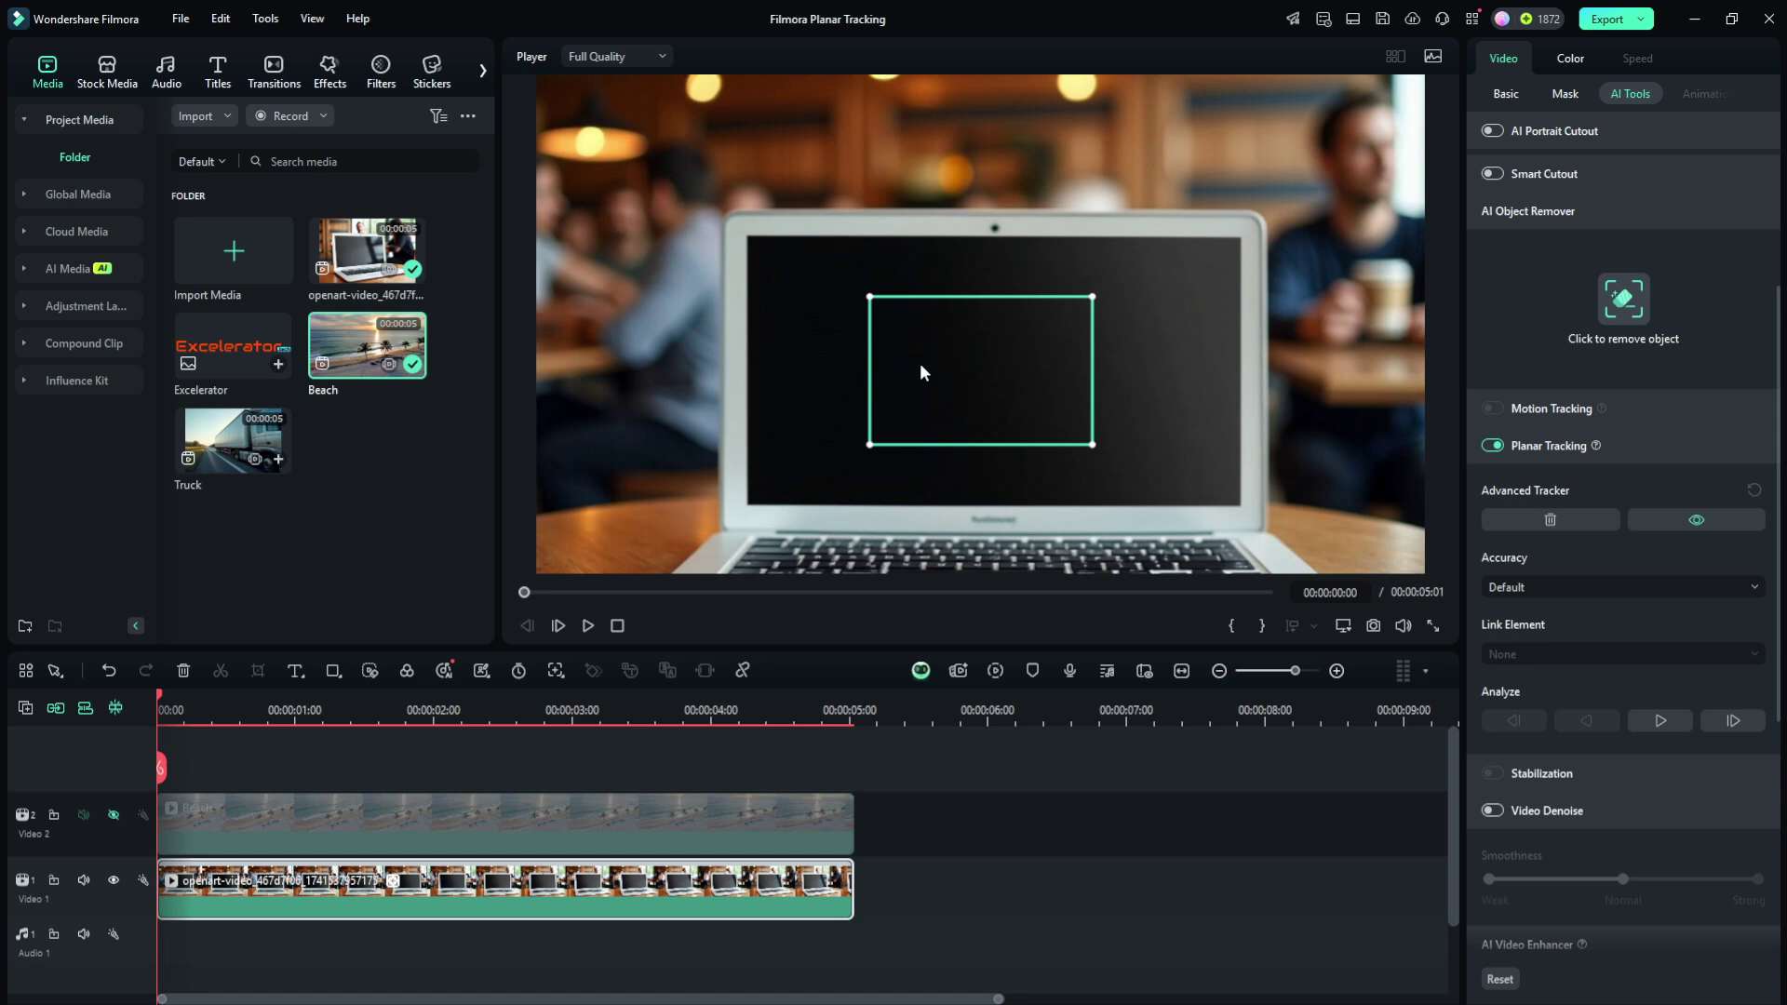
{"action": "left_click_drag", "start_coordinate": [869, 296], "coordinate": [742, 240]}
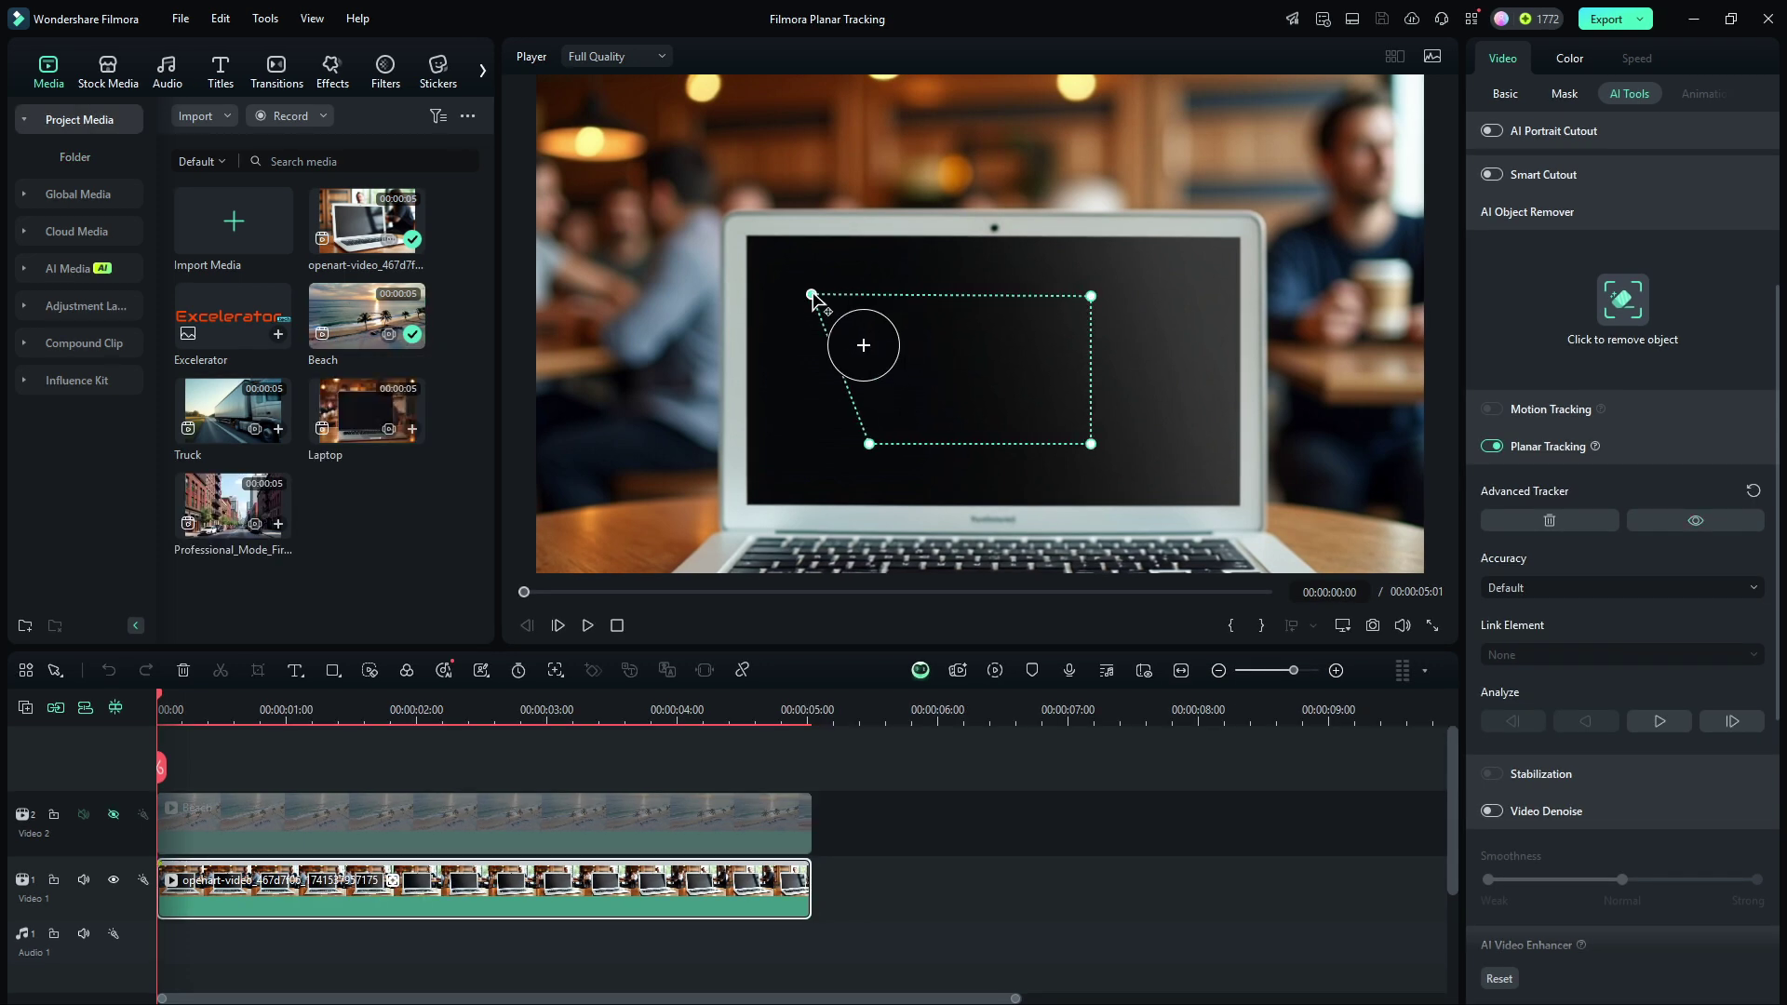
{"action": "left_click_drag", "start_coordinate": [1091, 296], "coordinate": [1238, 238]}
{"action": "left_click_drag", "start_coordinate": [1091, 444], "coordinate": [1240, 507]}
{"action": "left_click_drag", "start_coordinate": [869, 444], "coordinate": [746, 505]}
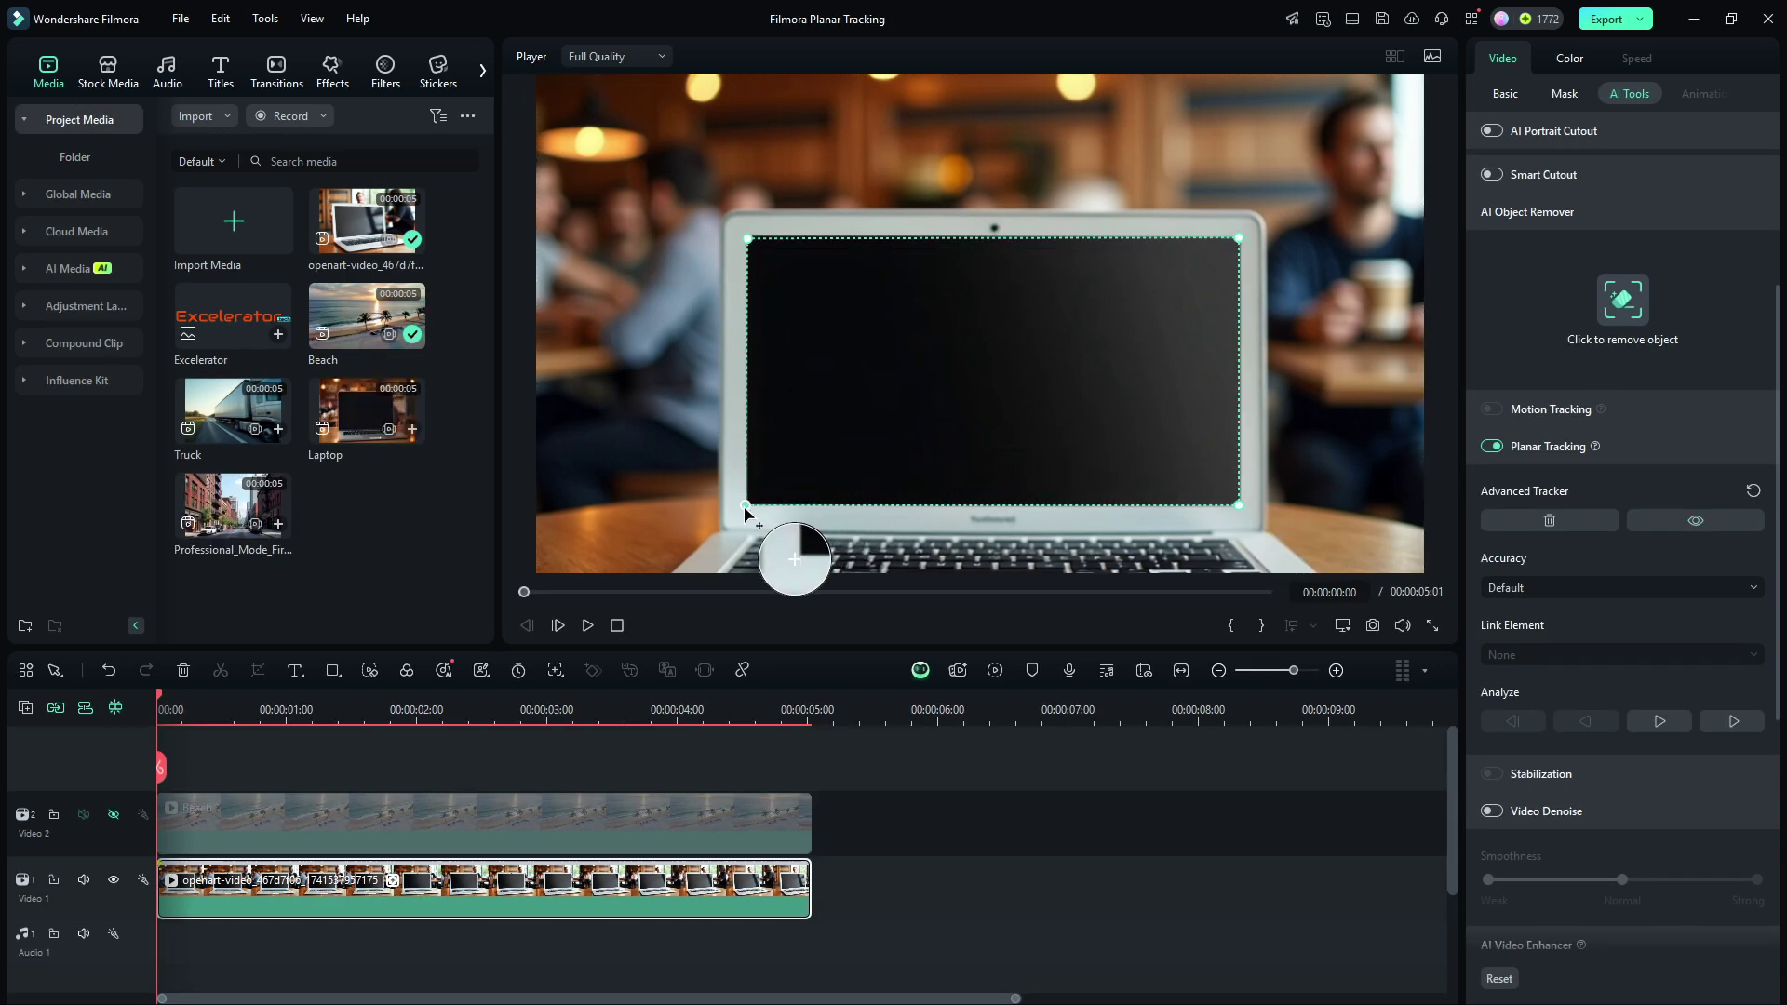
{"action": "left_click_drag", "start_coordinate": [743, 240], "coordinate": [745, 238]}
{"action": "scroll", "coordinate": [1578, 377], "scroll_direction": "down", "scroll_amount": 1}
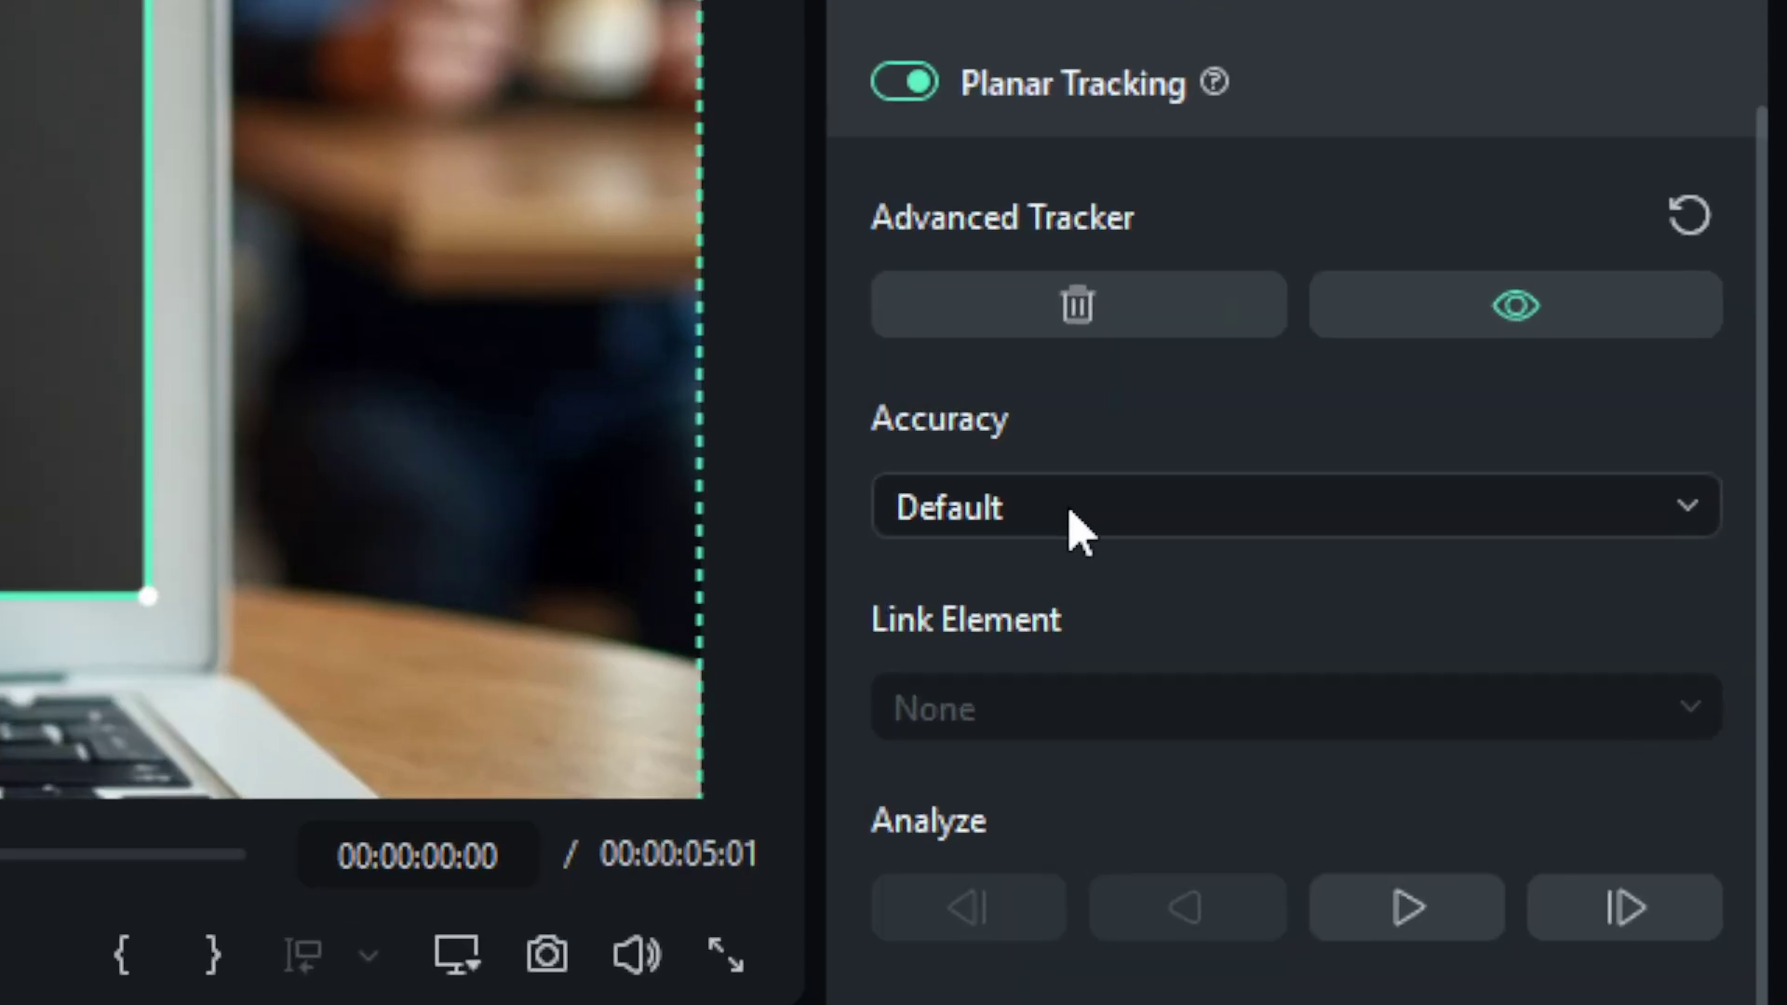
Set the Advanced Tracker's Accuracy to High
{"action": "left_click", "coordinate": [1129, 511]}
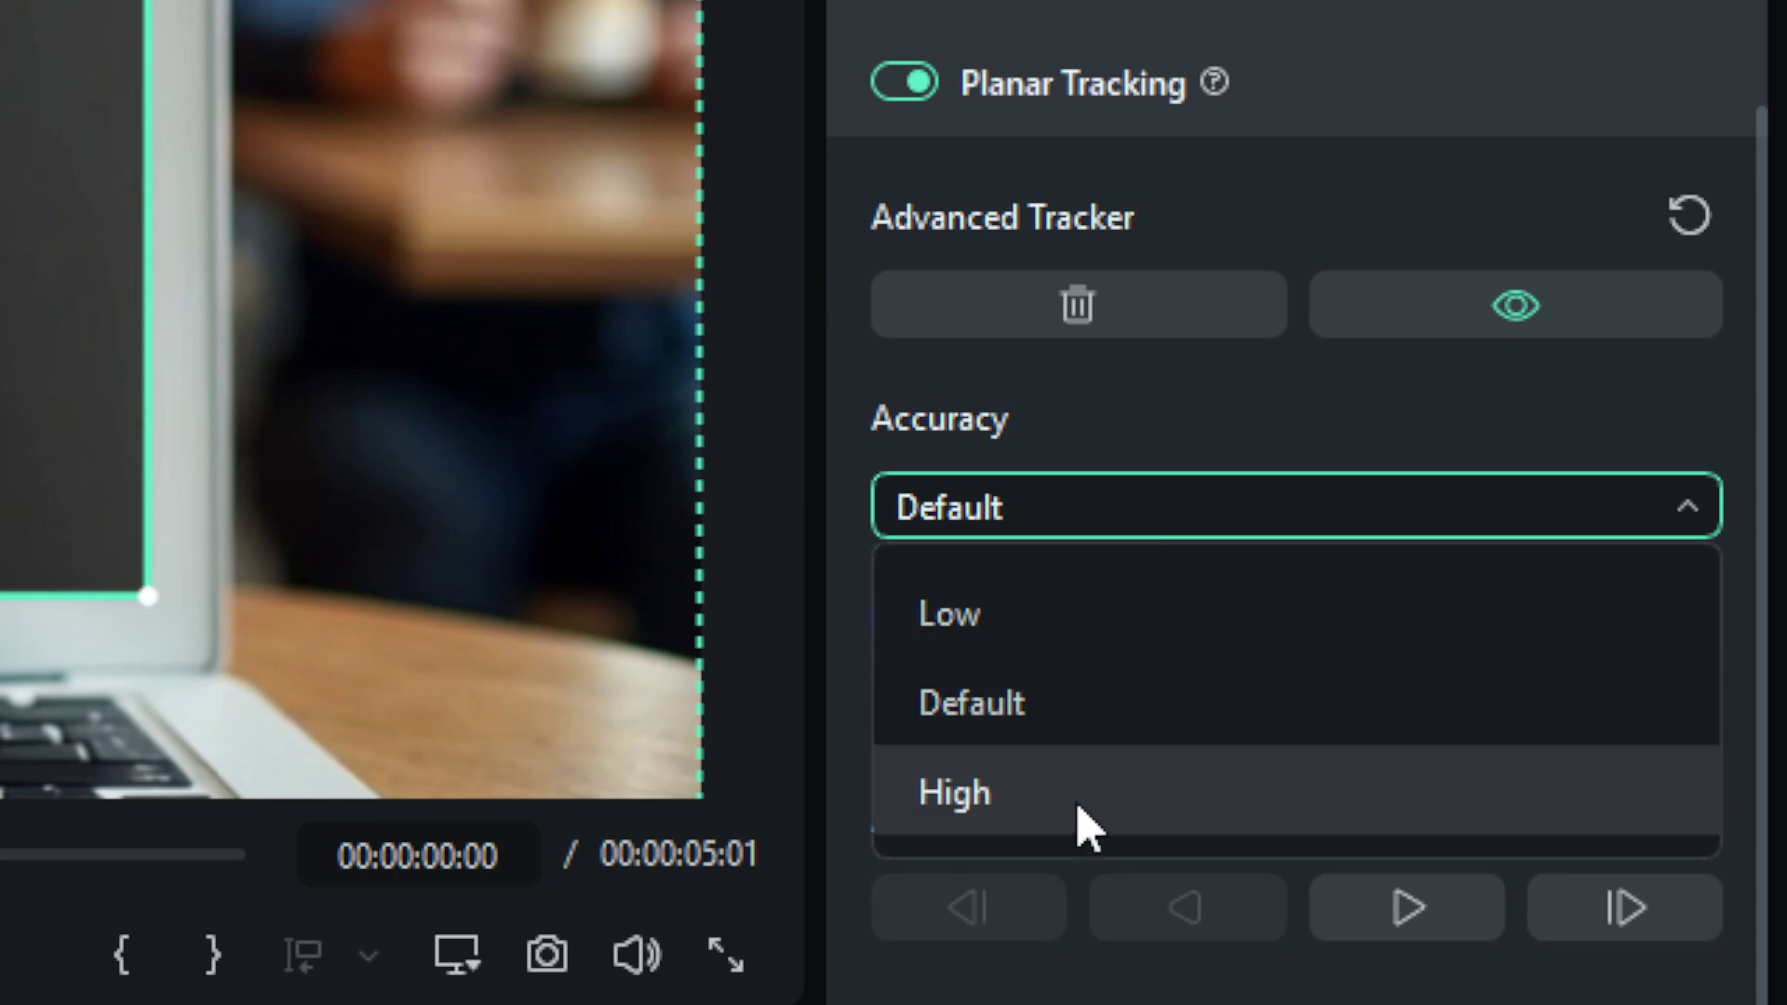
{"action": "left_click", "coordinate": [1087, 827]}
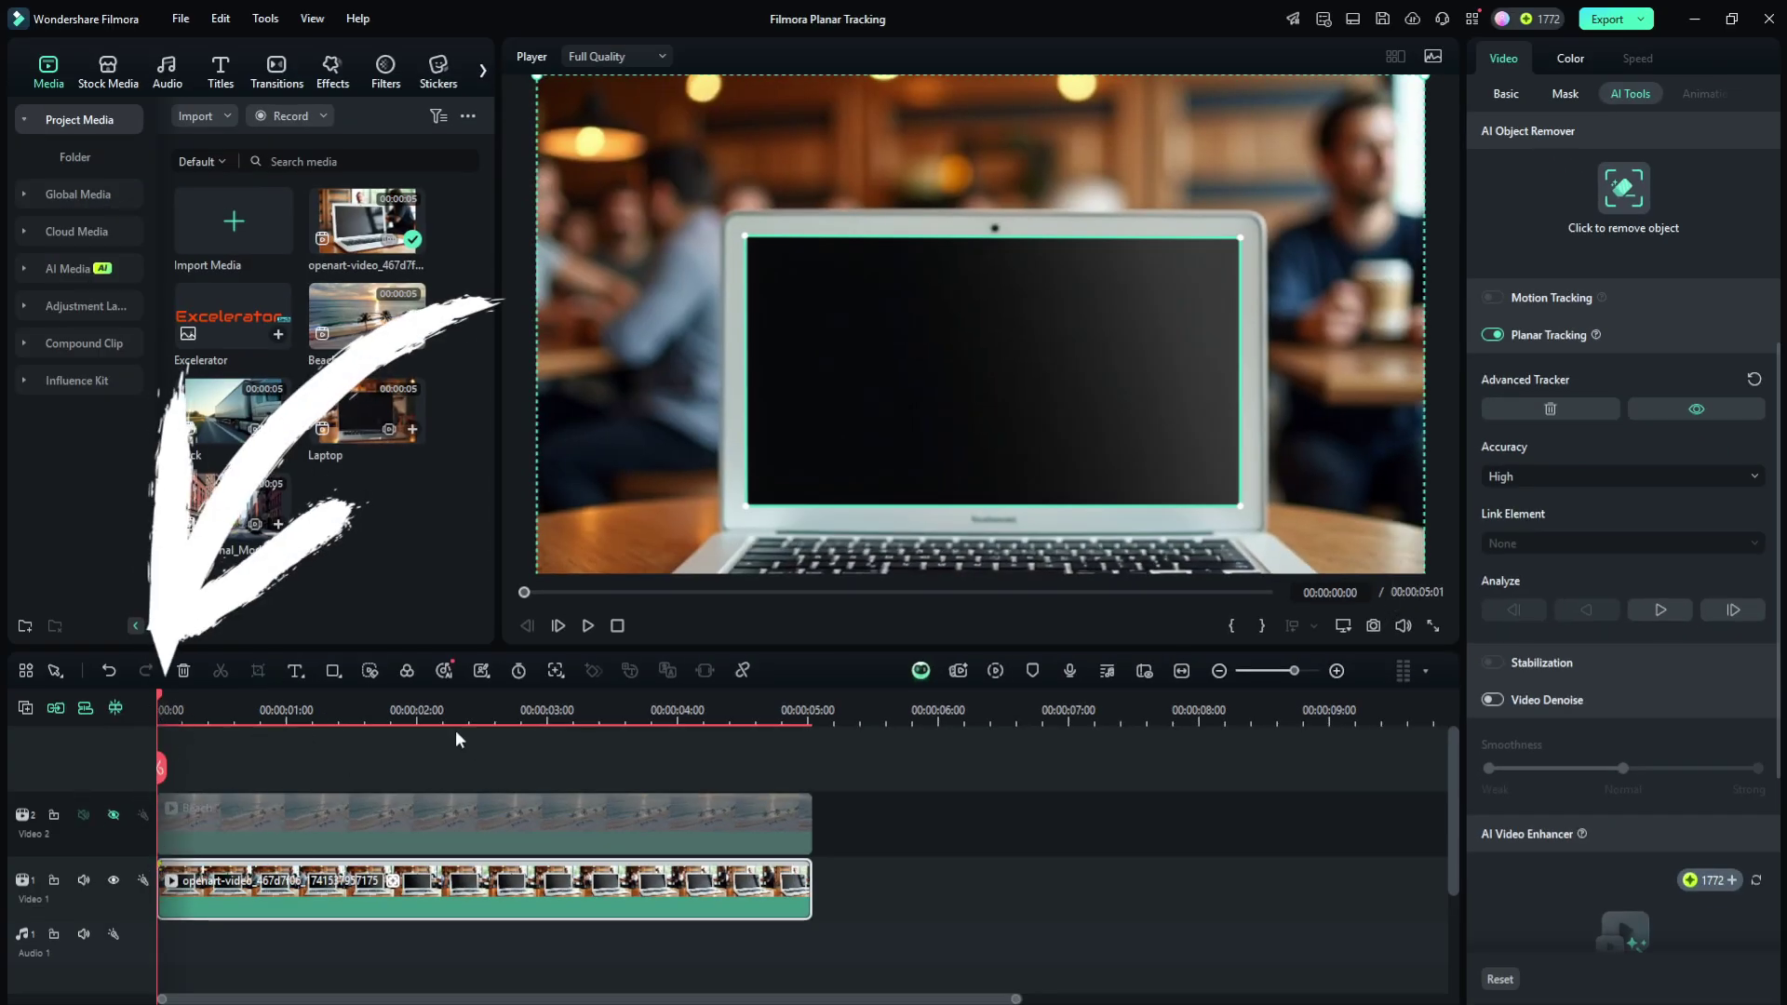
Track the laptop screen forward through the clip, then scrub back to check the outline
{"action": "left_click", "coordinate": [1664, 611]}
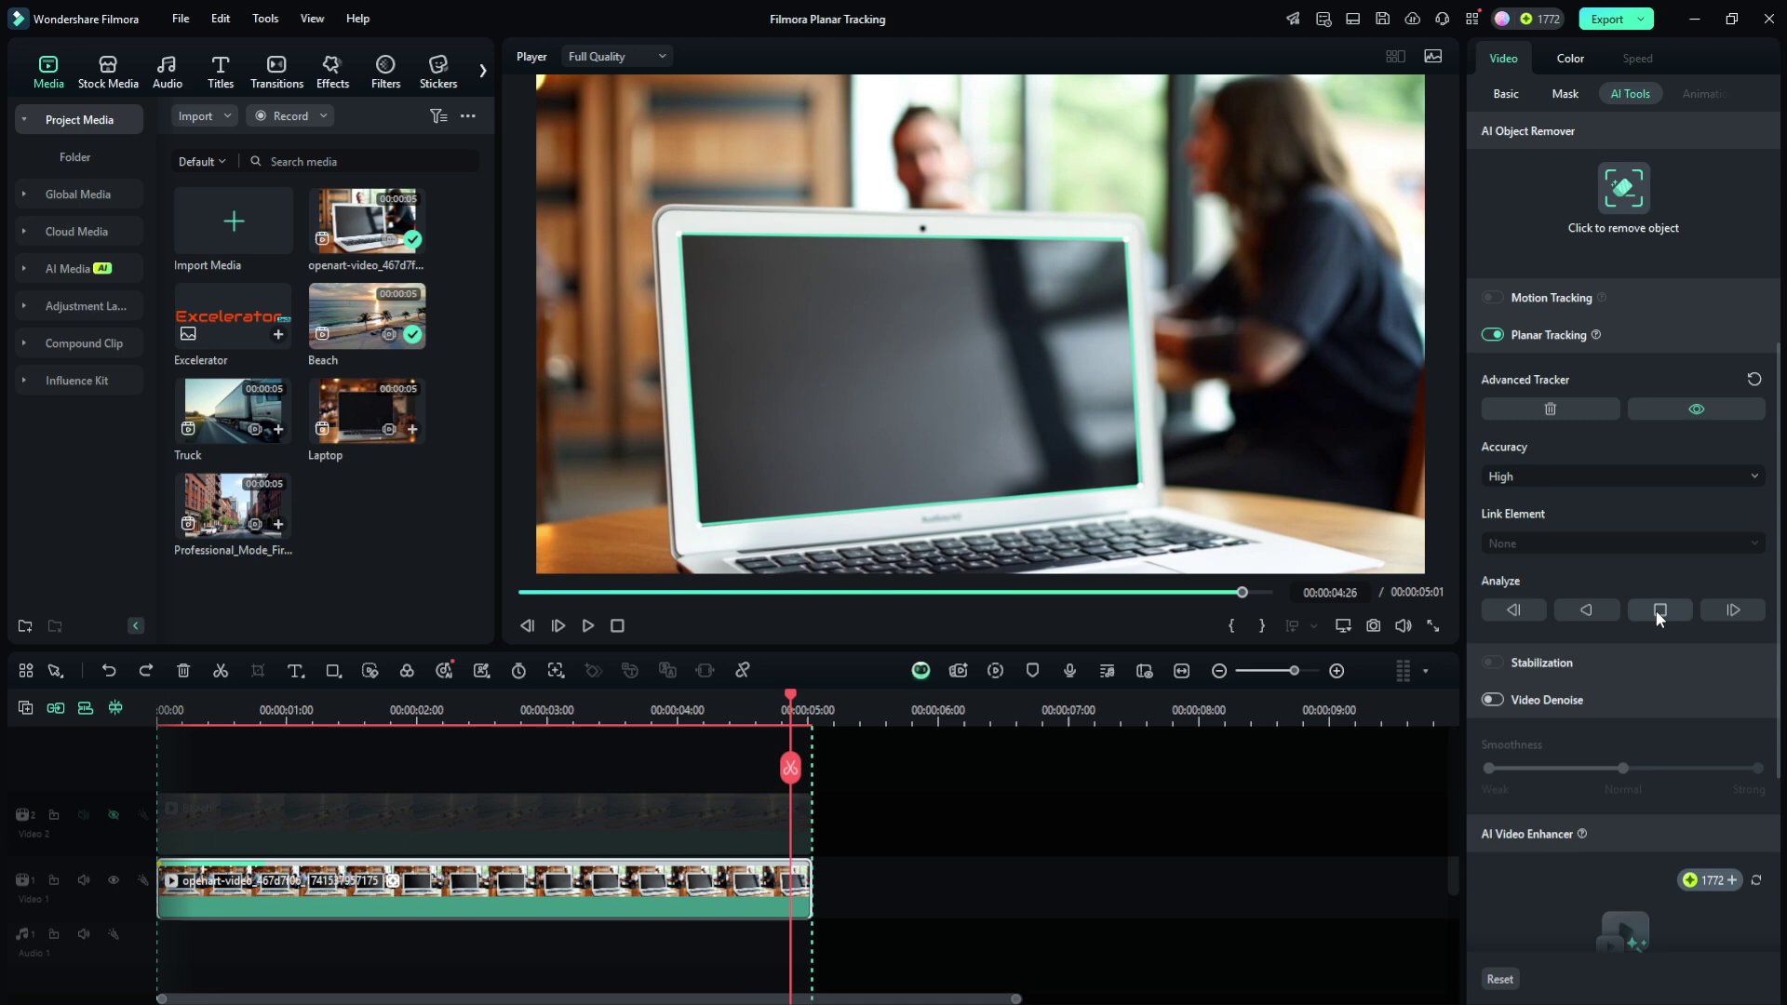
{"action": "left_click_drag", "start_coordinate": [773, 708], "coordinate": [644, 727]}
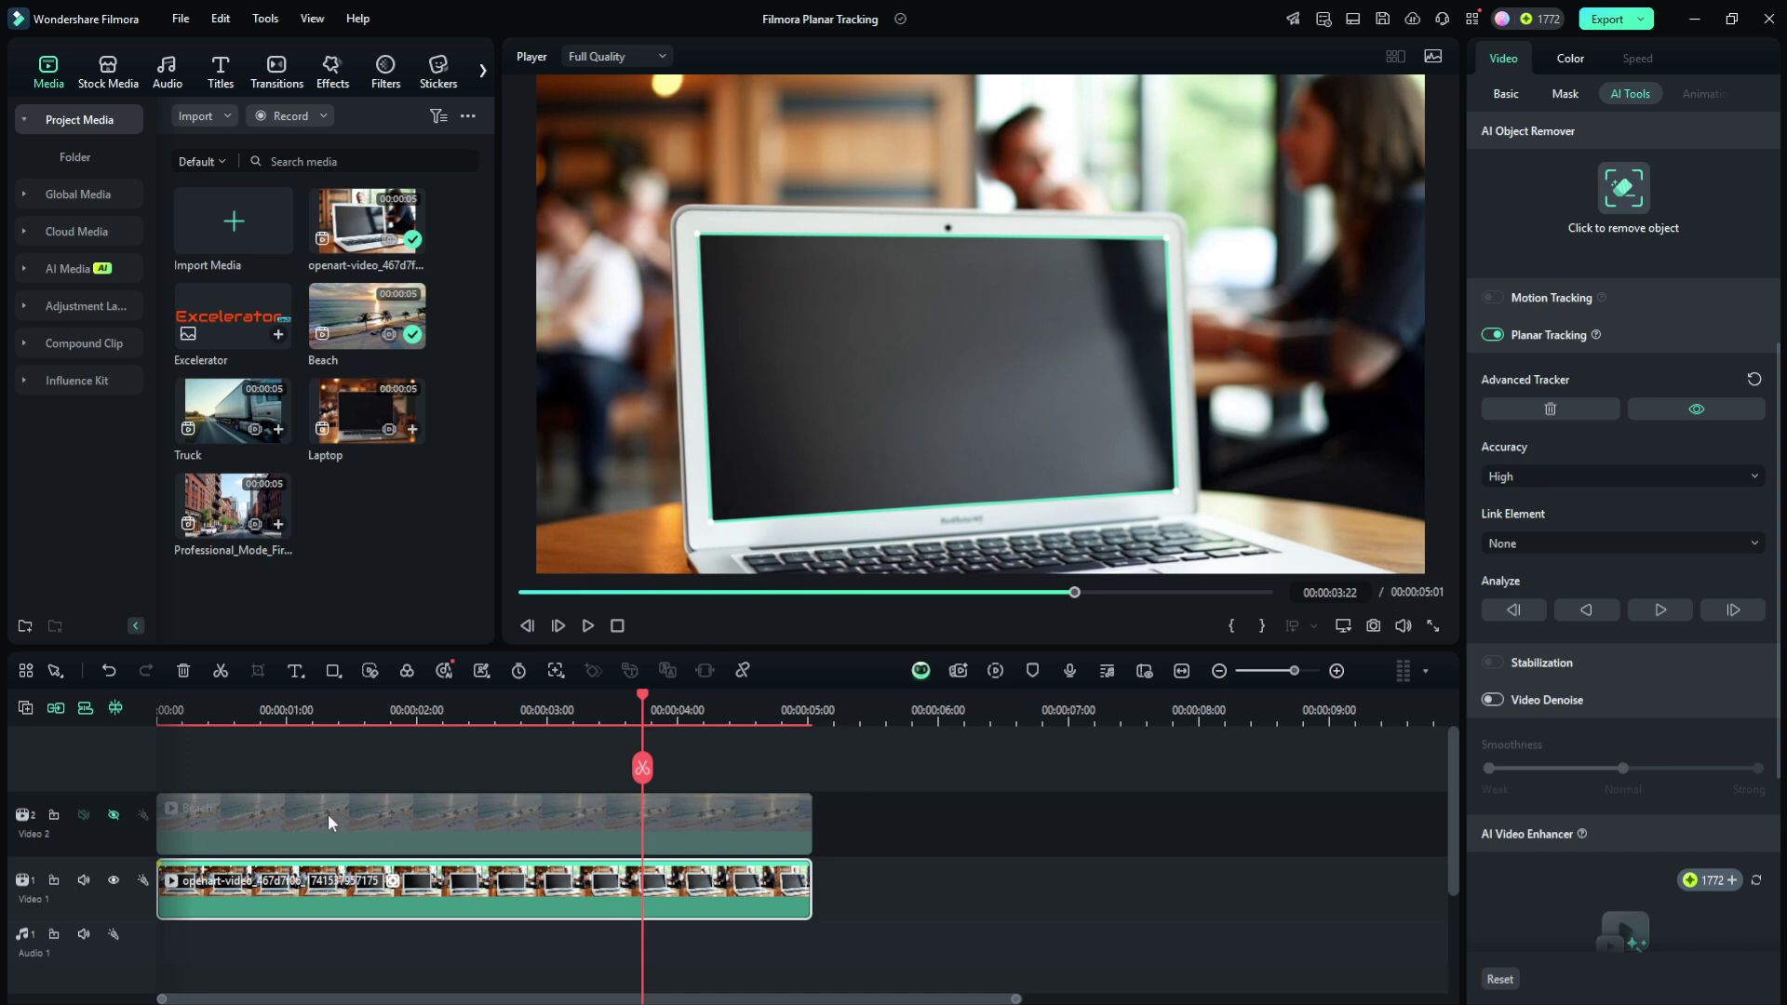
Show the beach track, set Link Element to Beach, and return the playhead to 00:00:00:00
{"action": "left_click", "coordinate": [111, 814]}
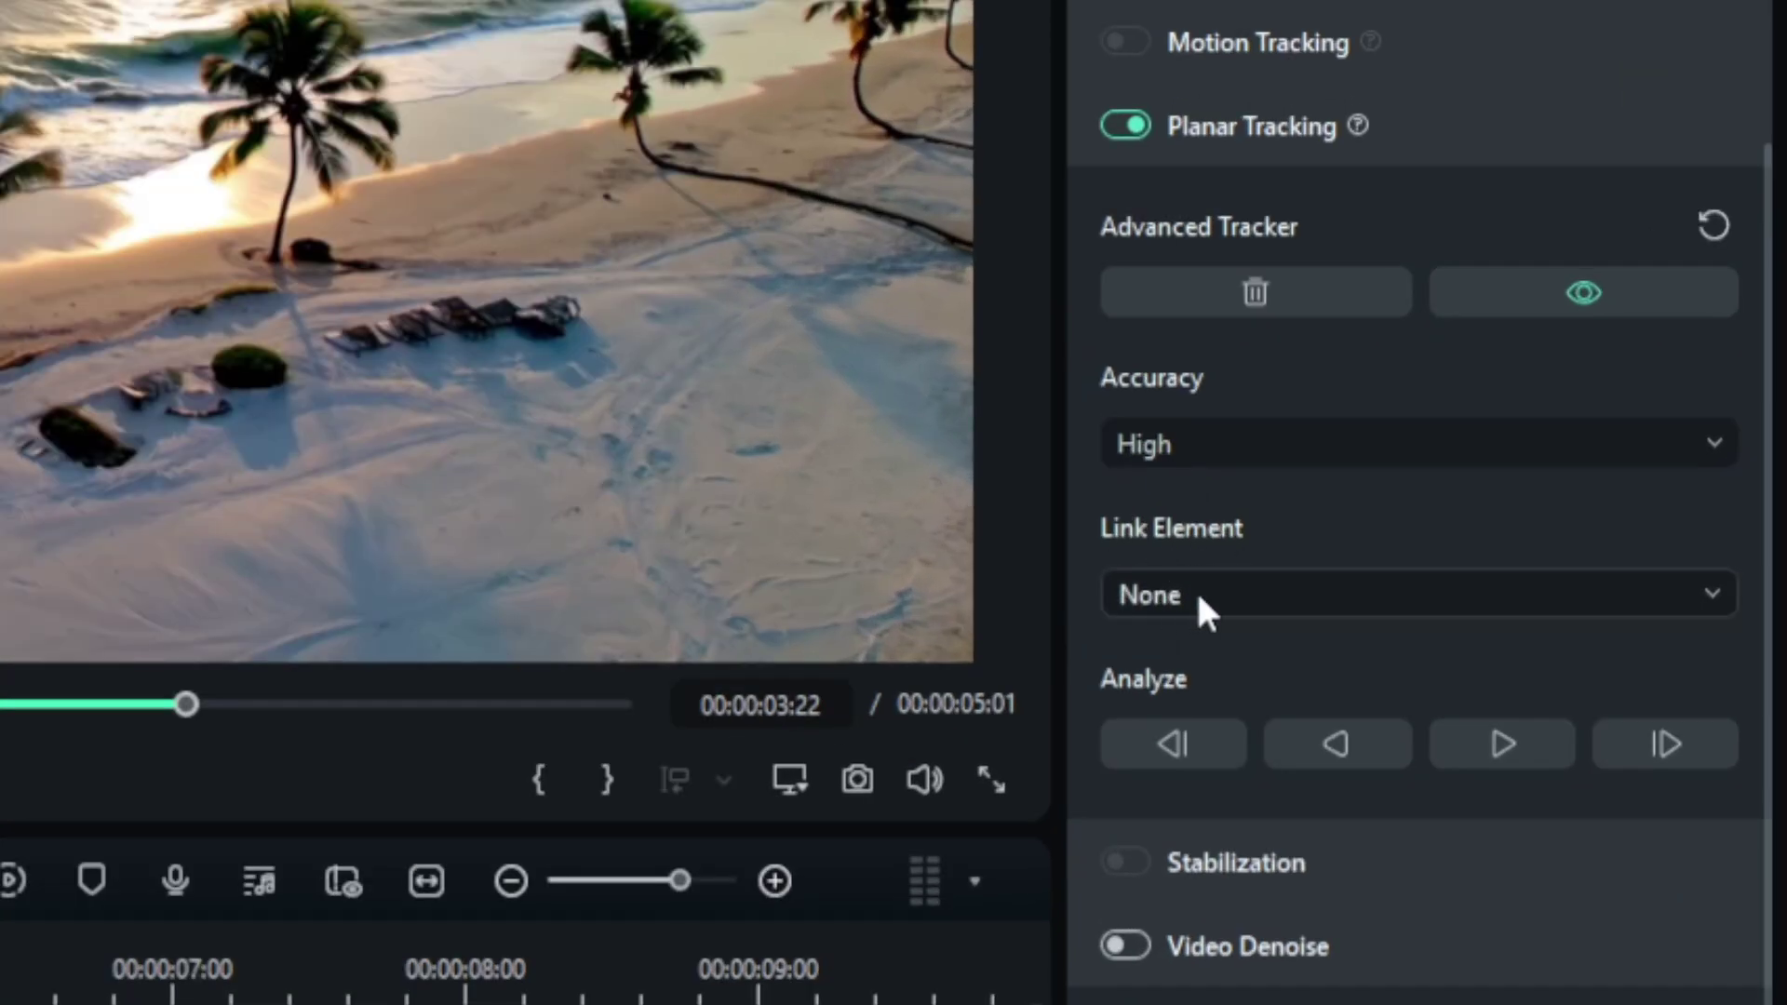
{"action": "left_click", "coordinate": [1225, 591]}
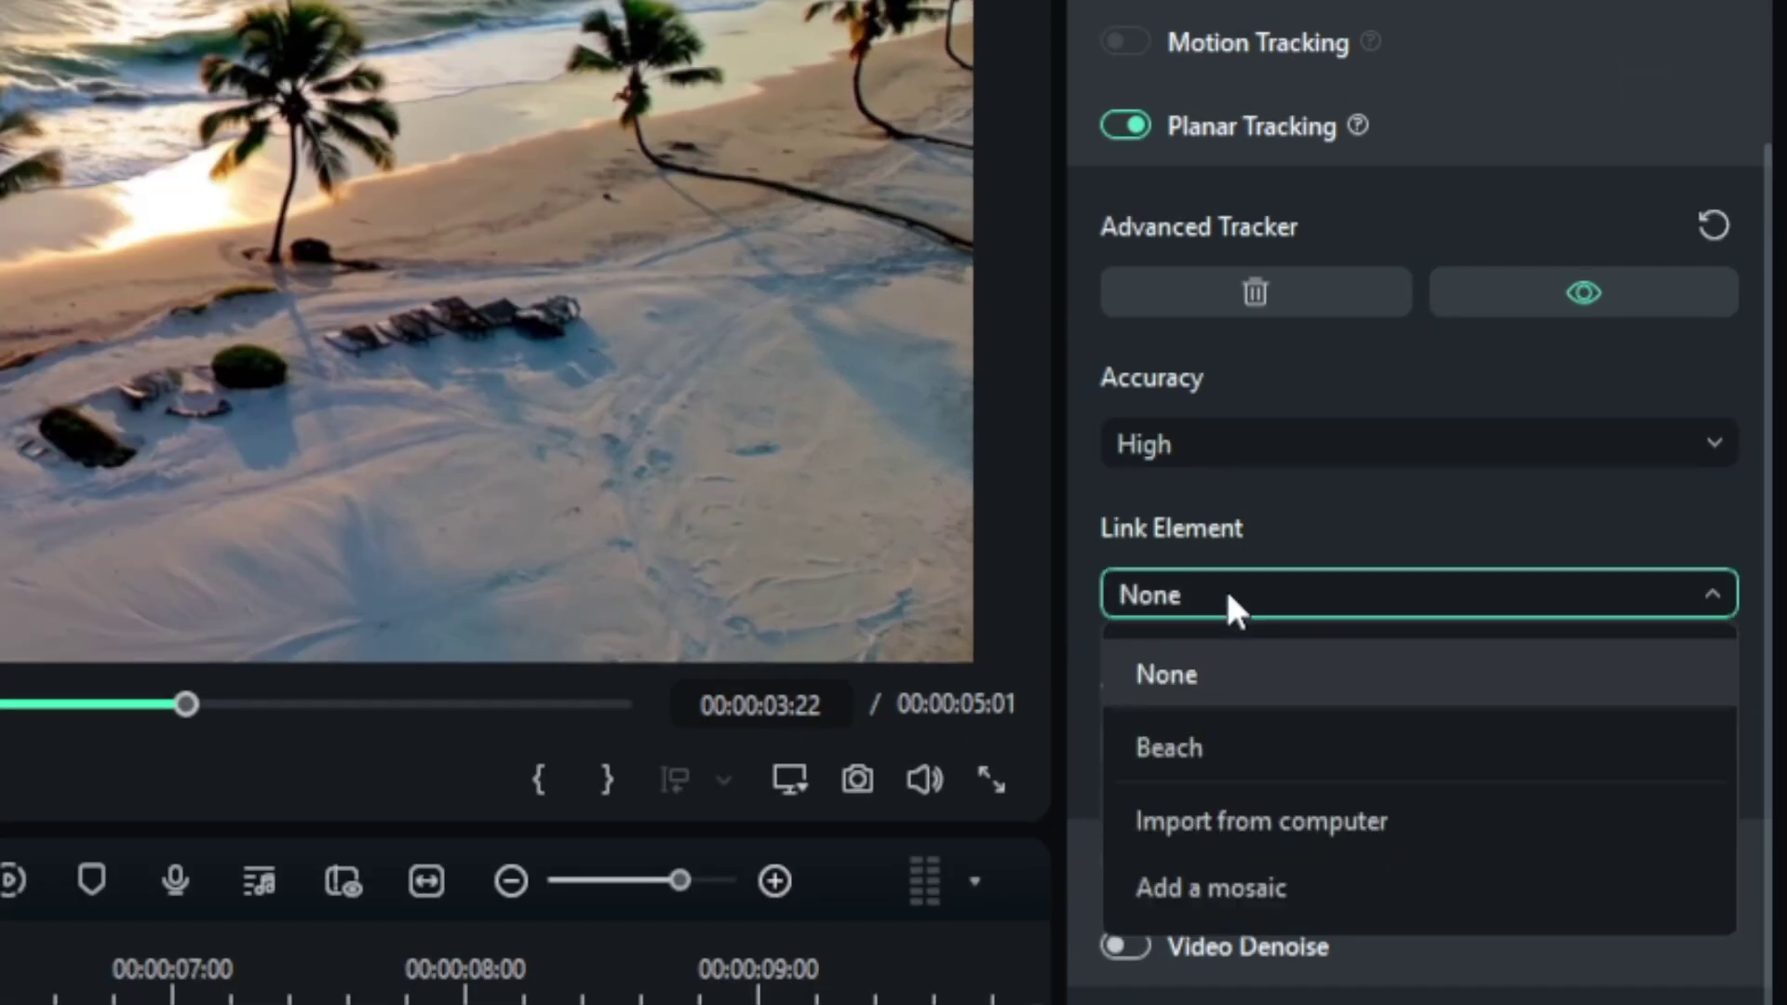
{"action": "left_click", "coordinate": [1233, 752]}
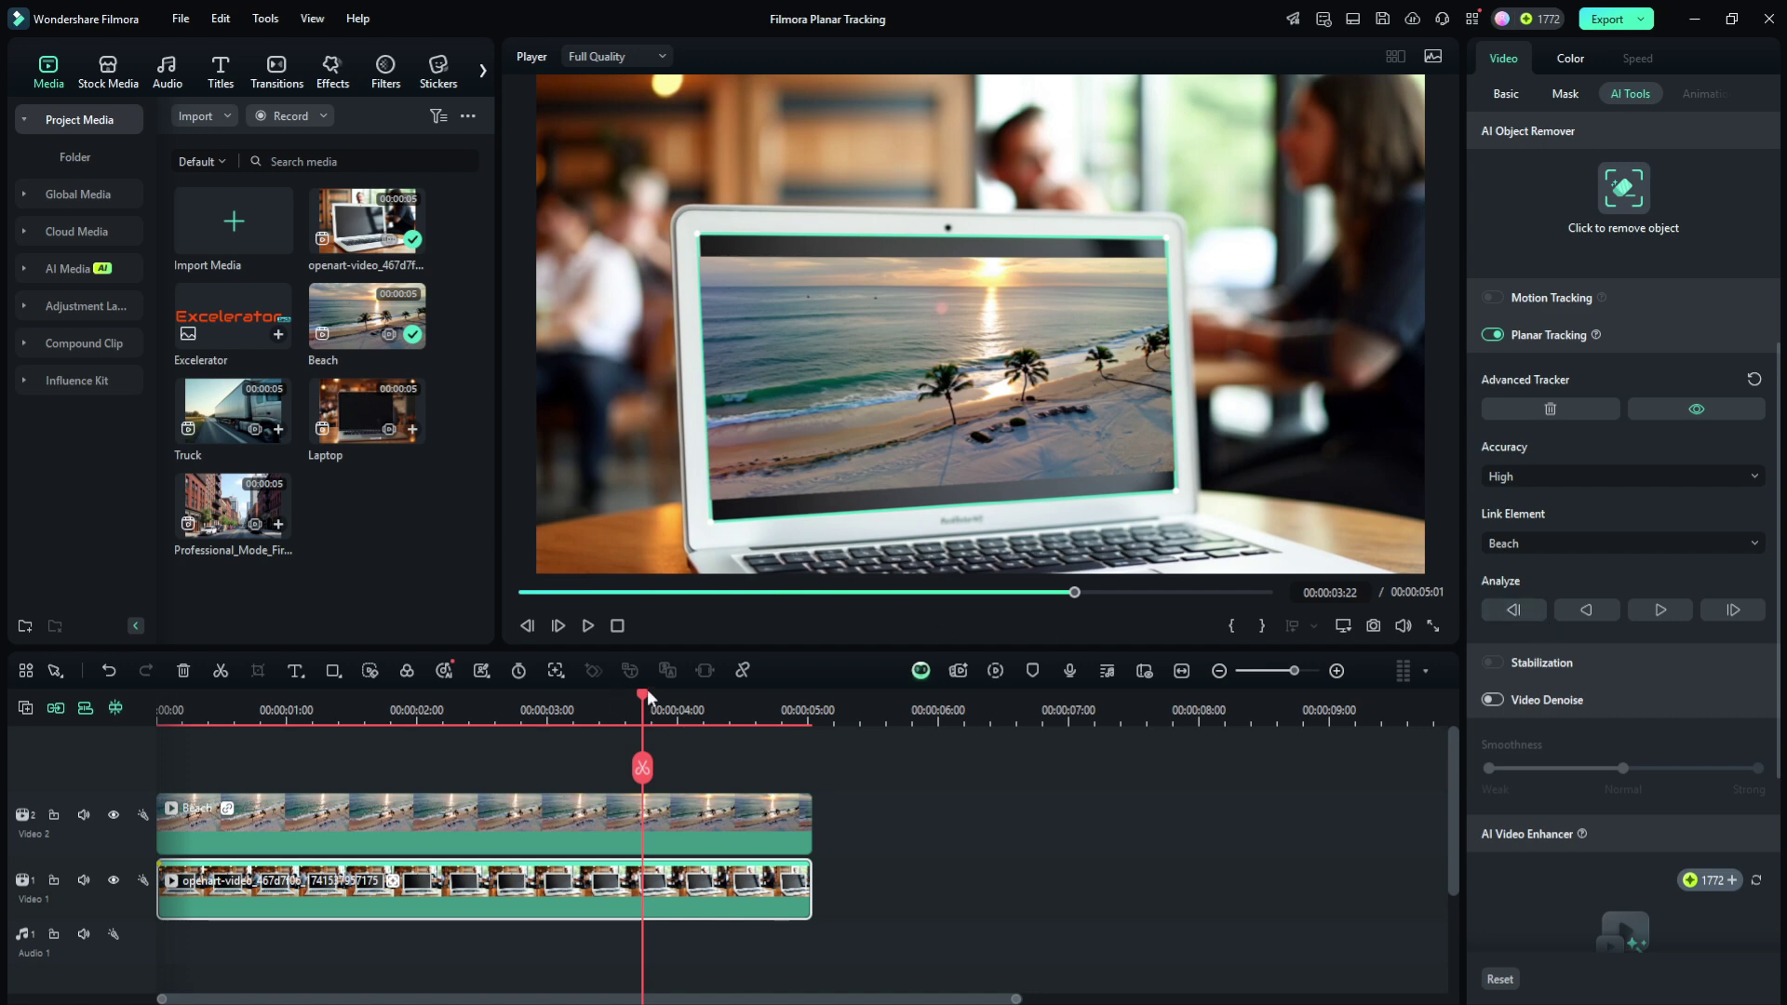
{"action": "left_click_drag", "start_coordinate": [644, 689], "coordinate": [96, 711]}
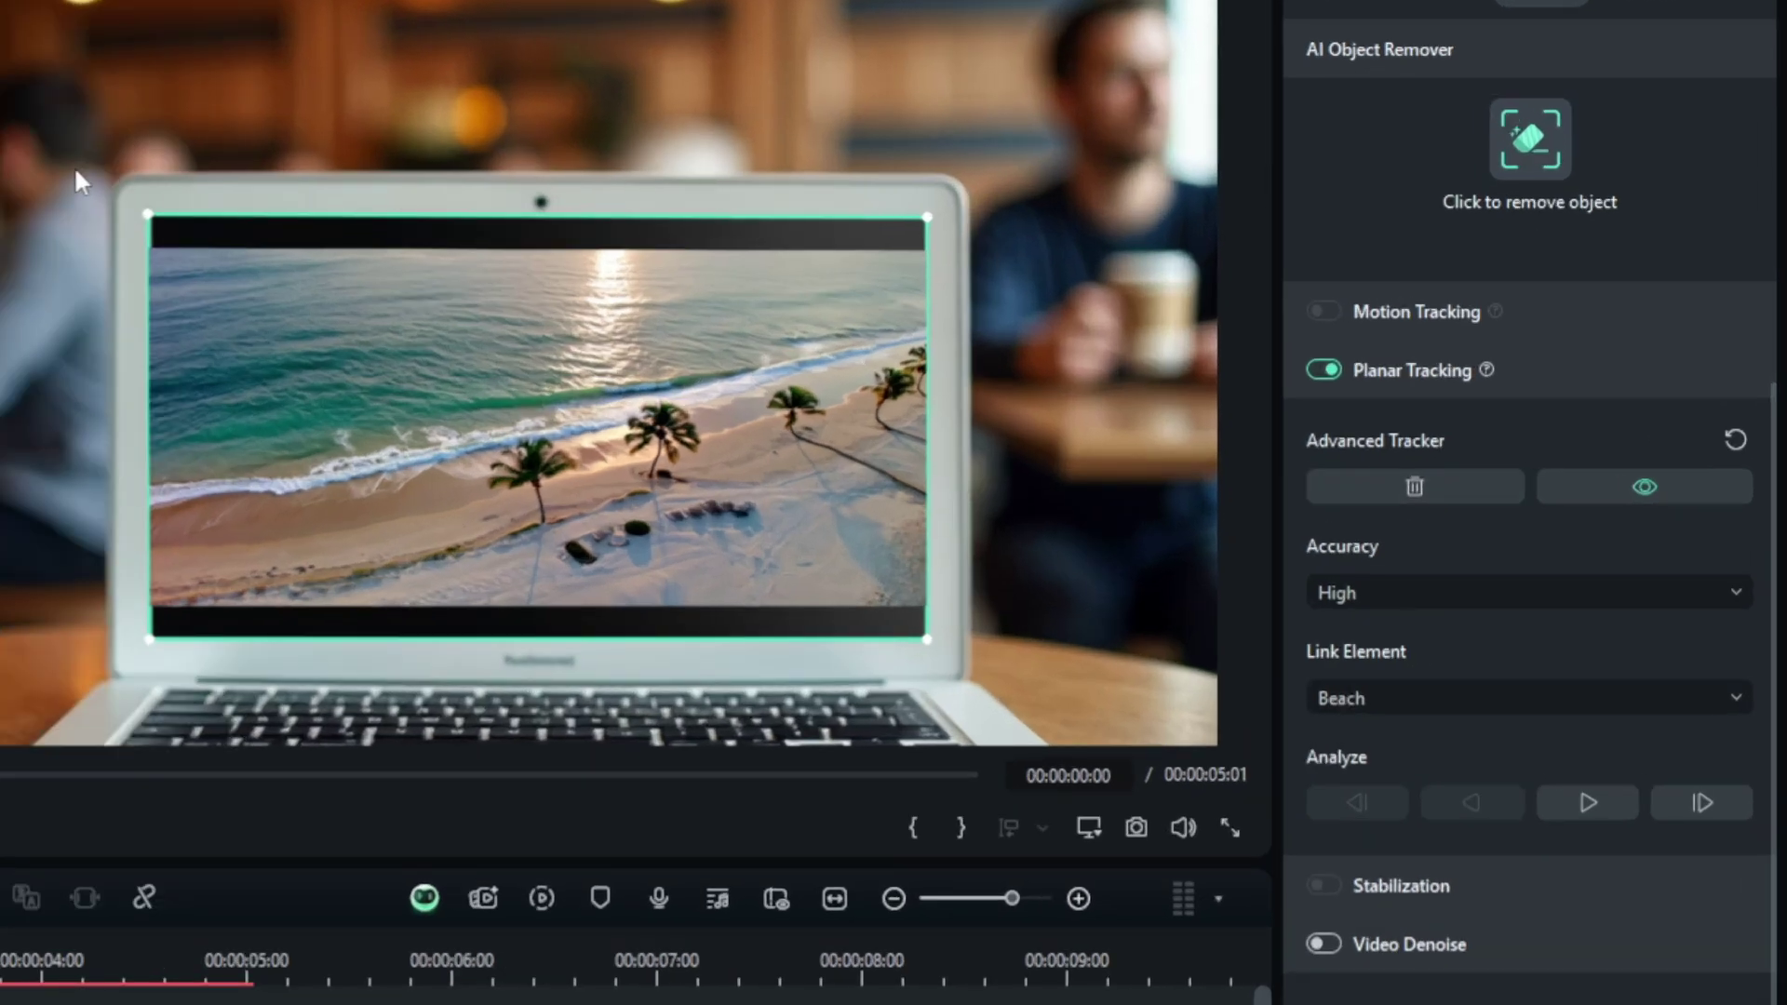
{"action": "left_click", "coordinate": [1641, 486]}
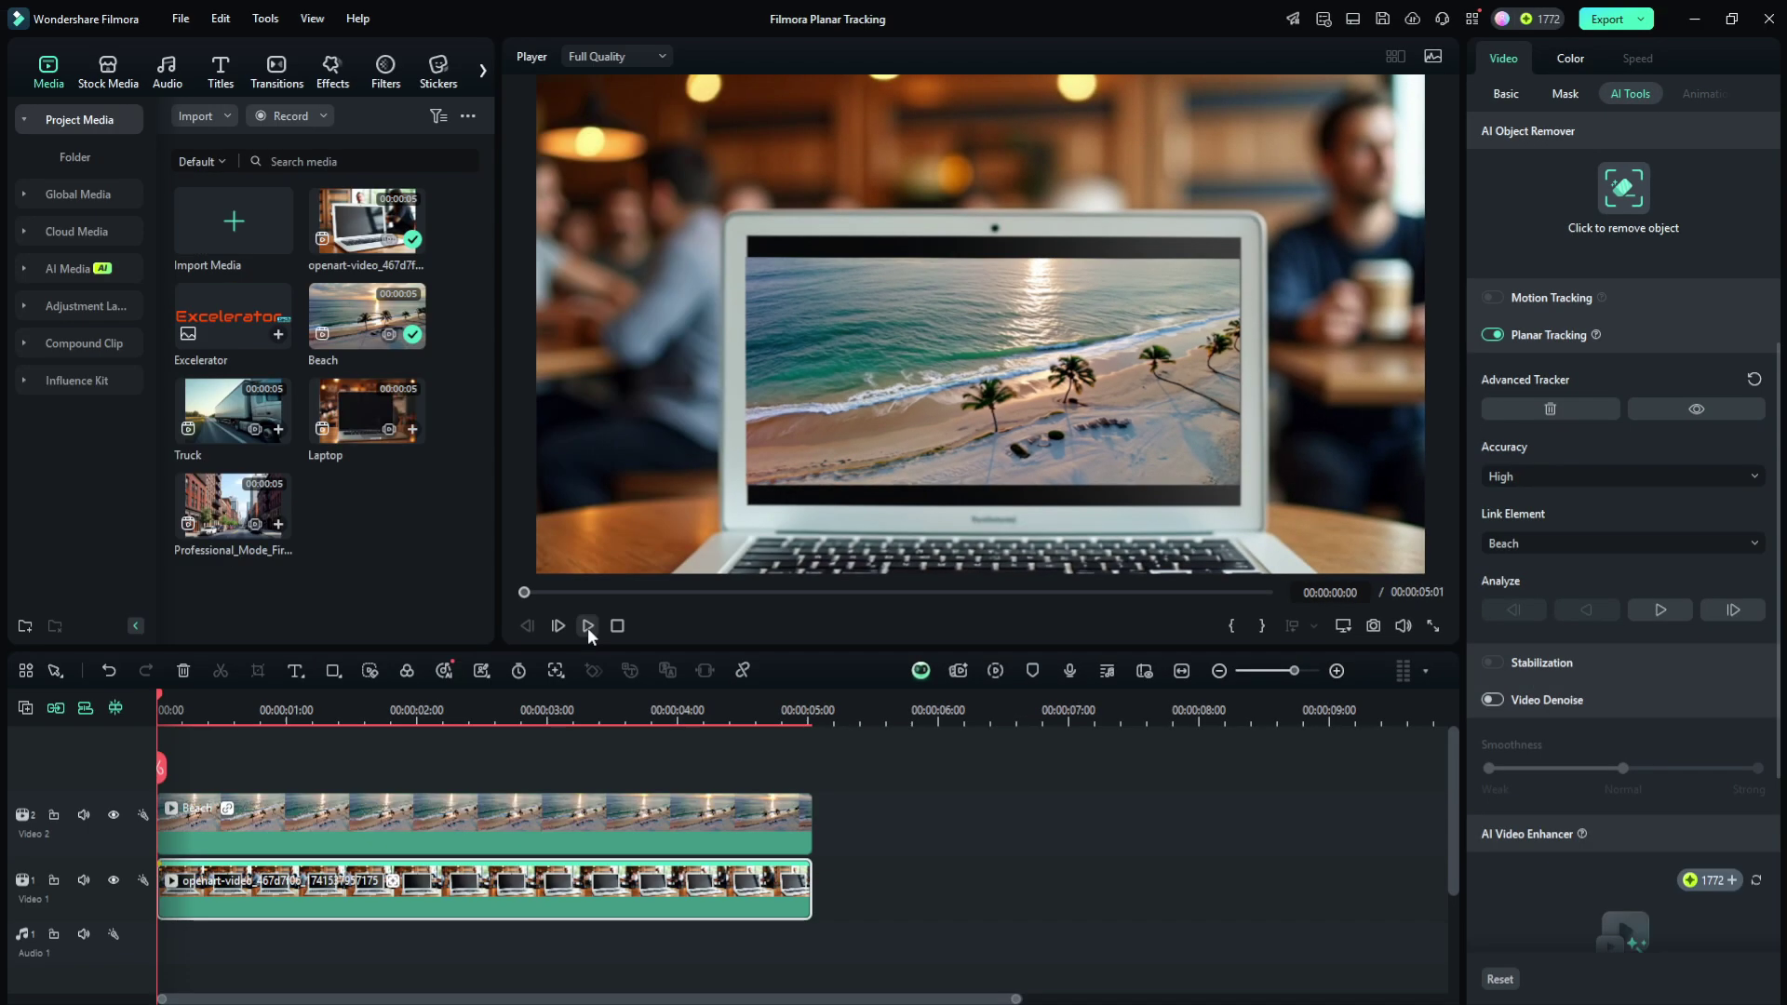
{"action": "left_click", "coordinate": [589, 627]}
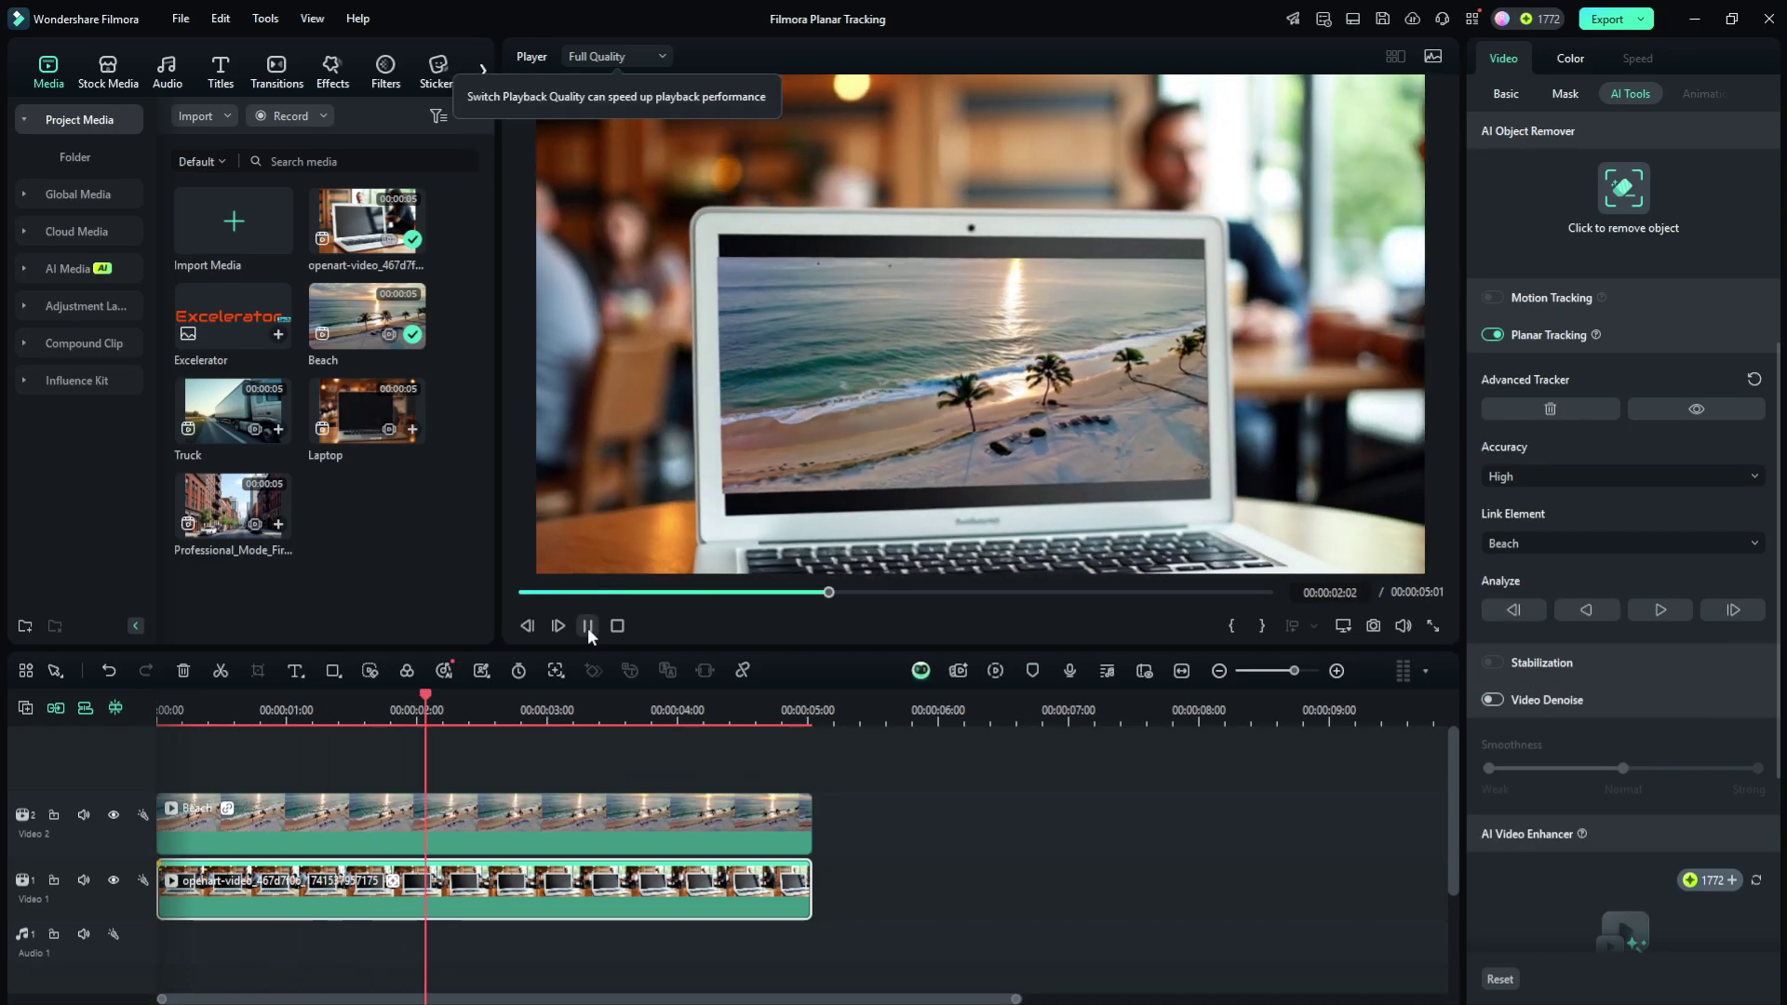
{"action": "left_click", "coordinate": [588, 626]}
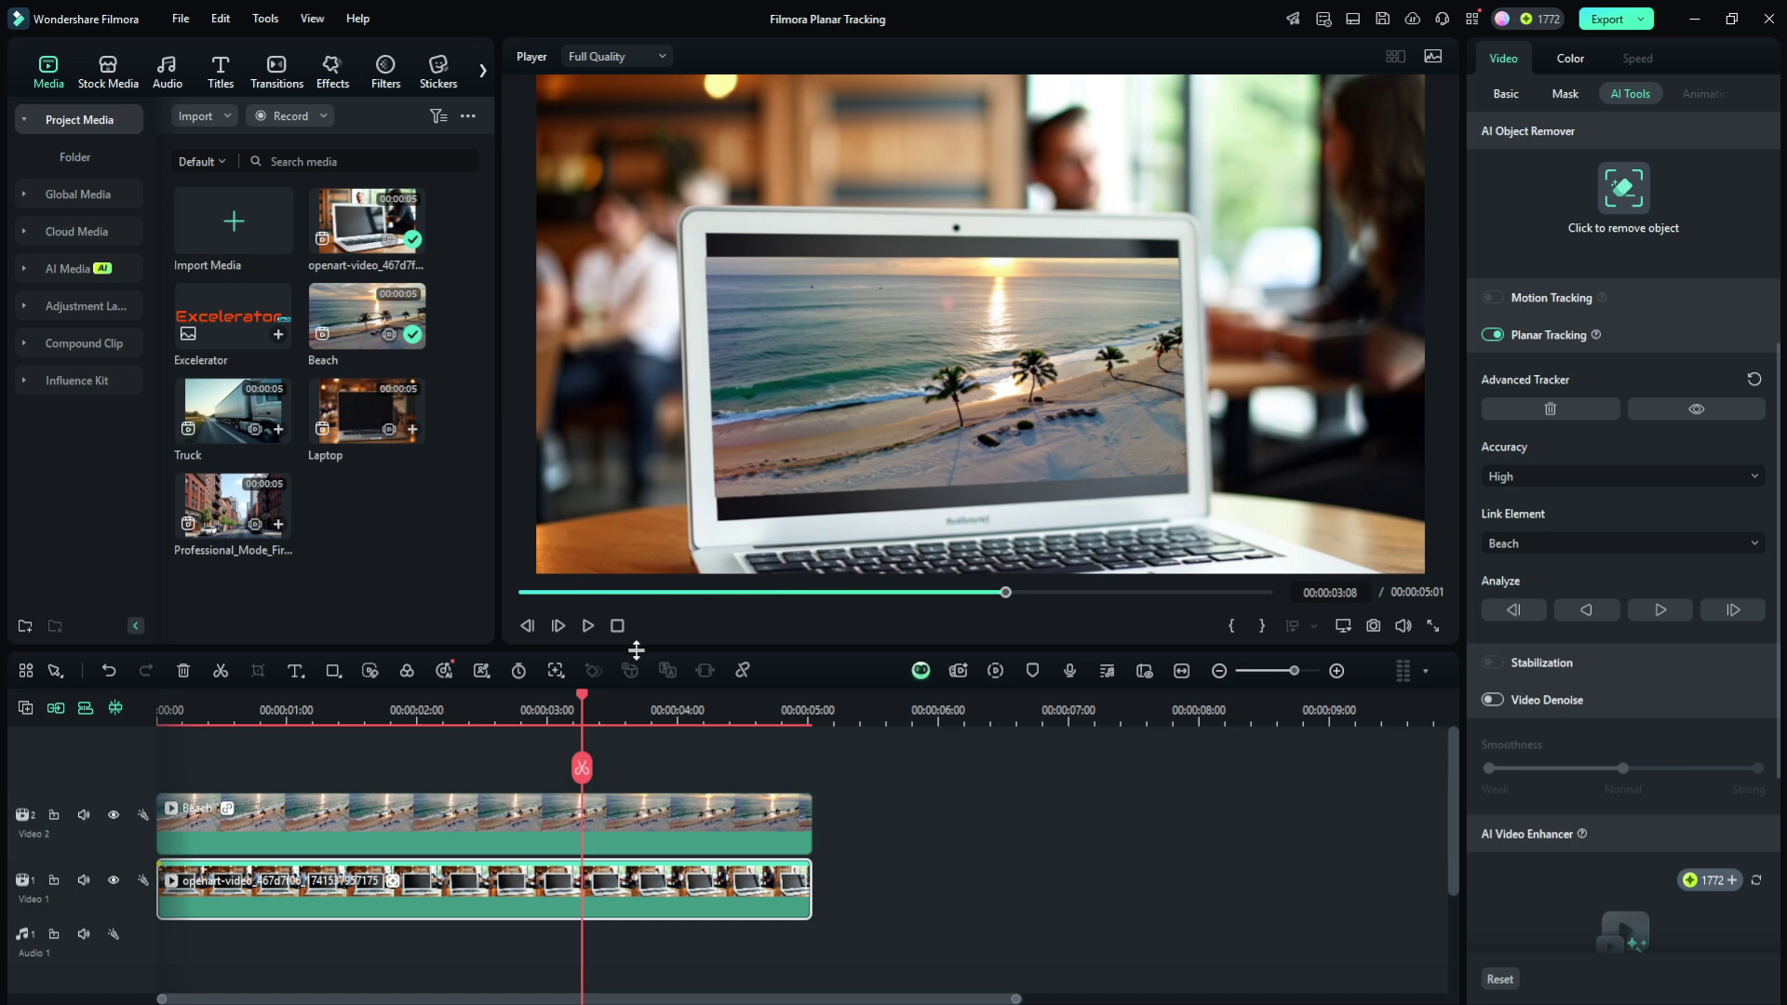
{"action": "left_click", "coordinate": [588, 625]}
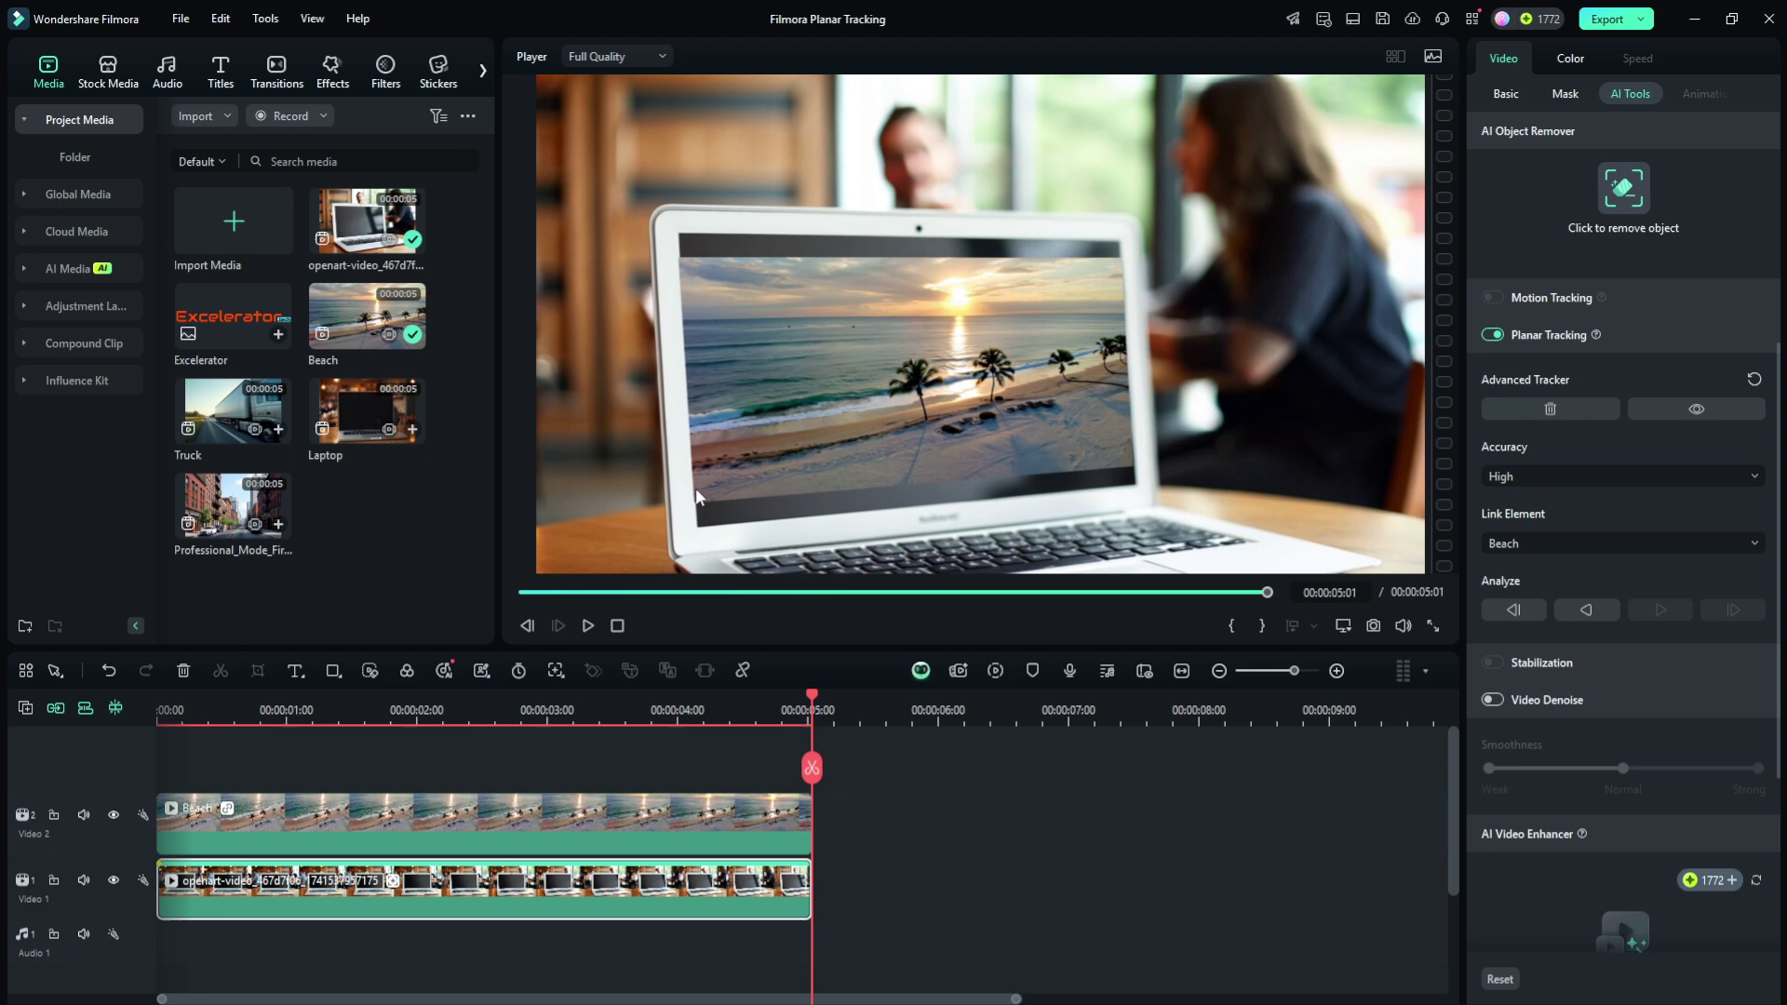
{"action": "left_click", "coordinate": [607, 707]}
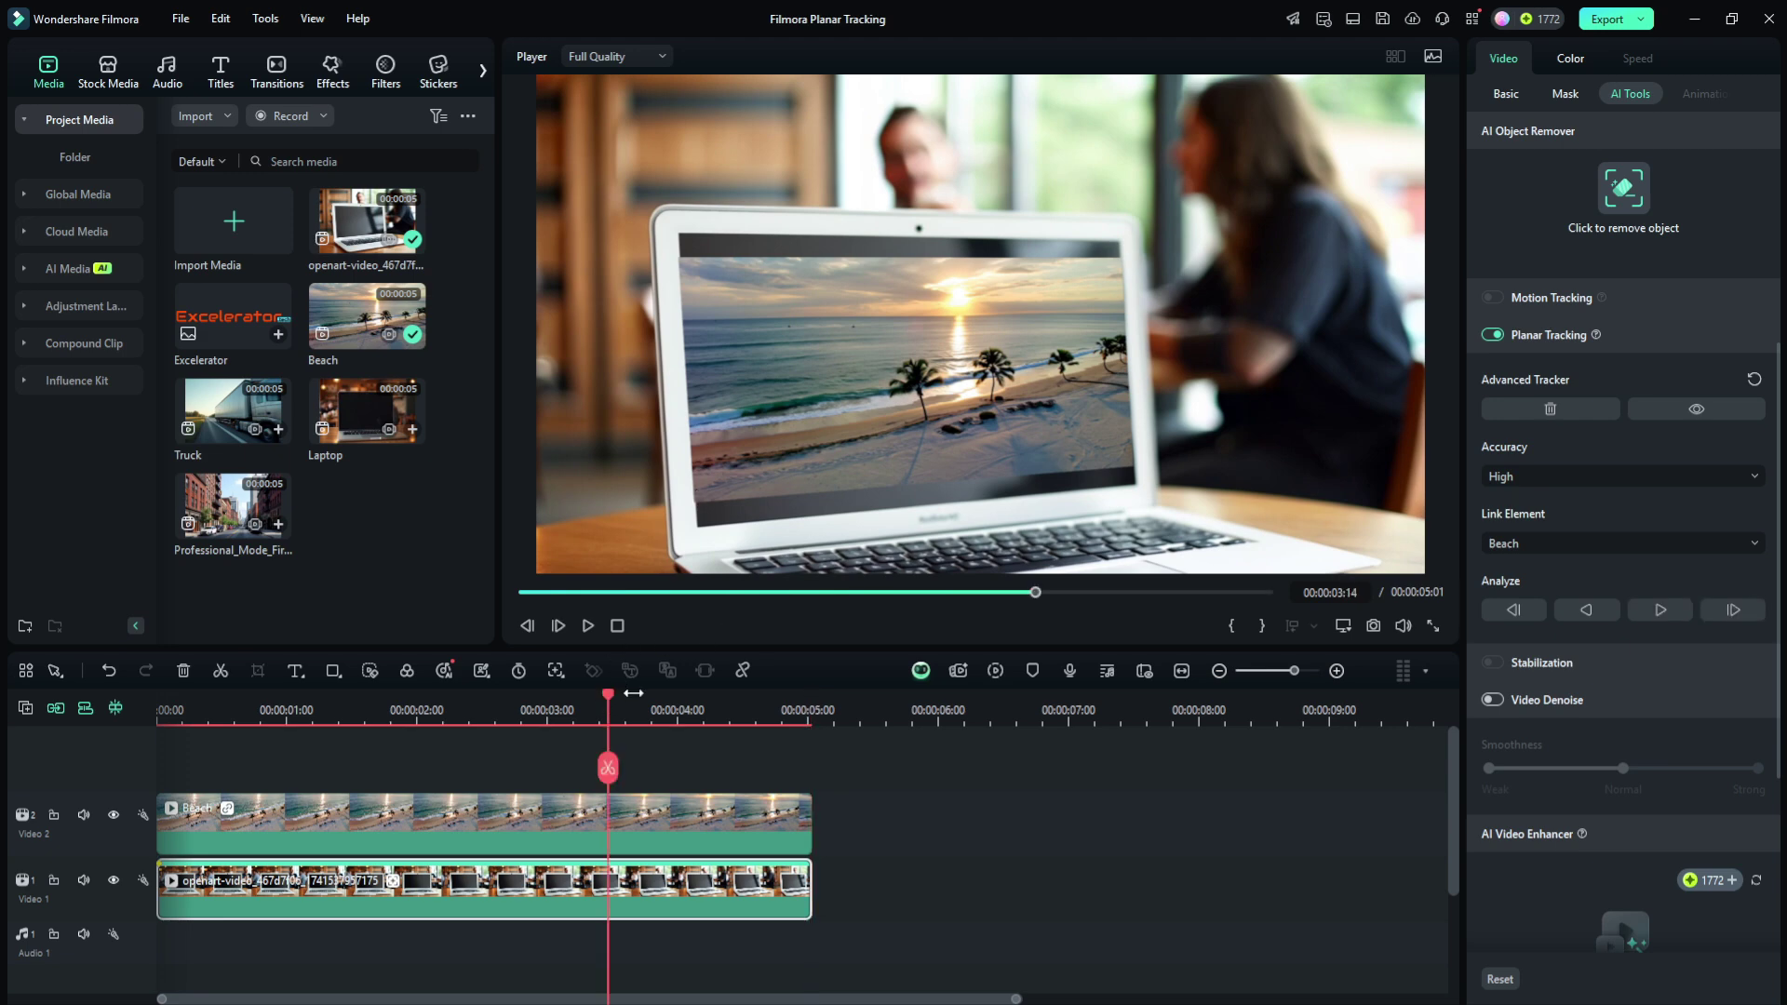
{"action": "left_click_drag", "start_coordinate": [608, 696], "coordinate": [104, 741]}
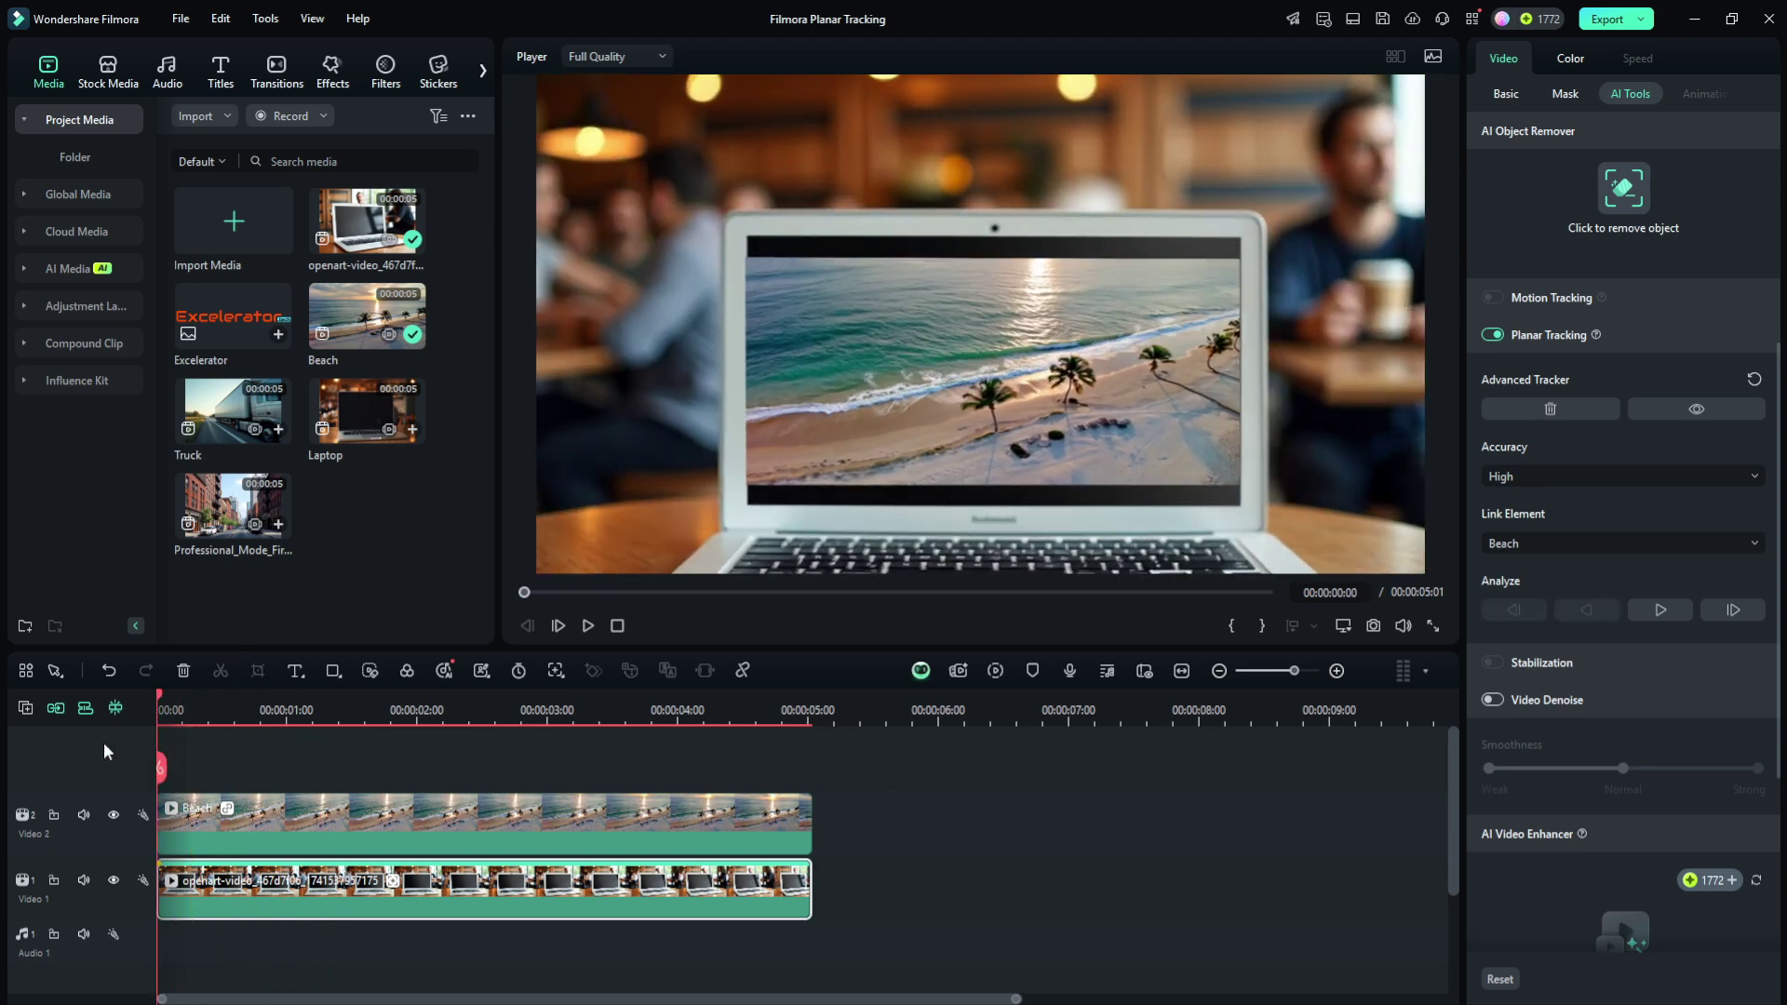
Show the tracking area, snap its corners to the laptop screen's edges, and re-analyze forward
{"action": "left_click", "coordinate": [1696, 415]}
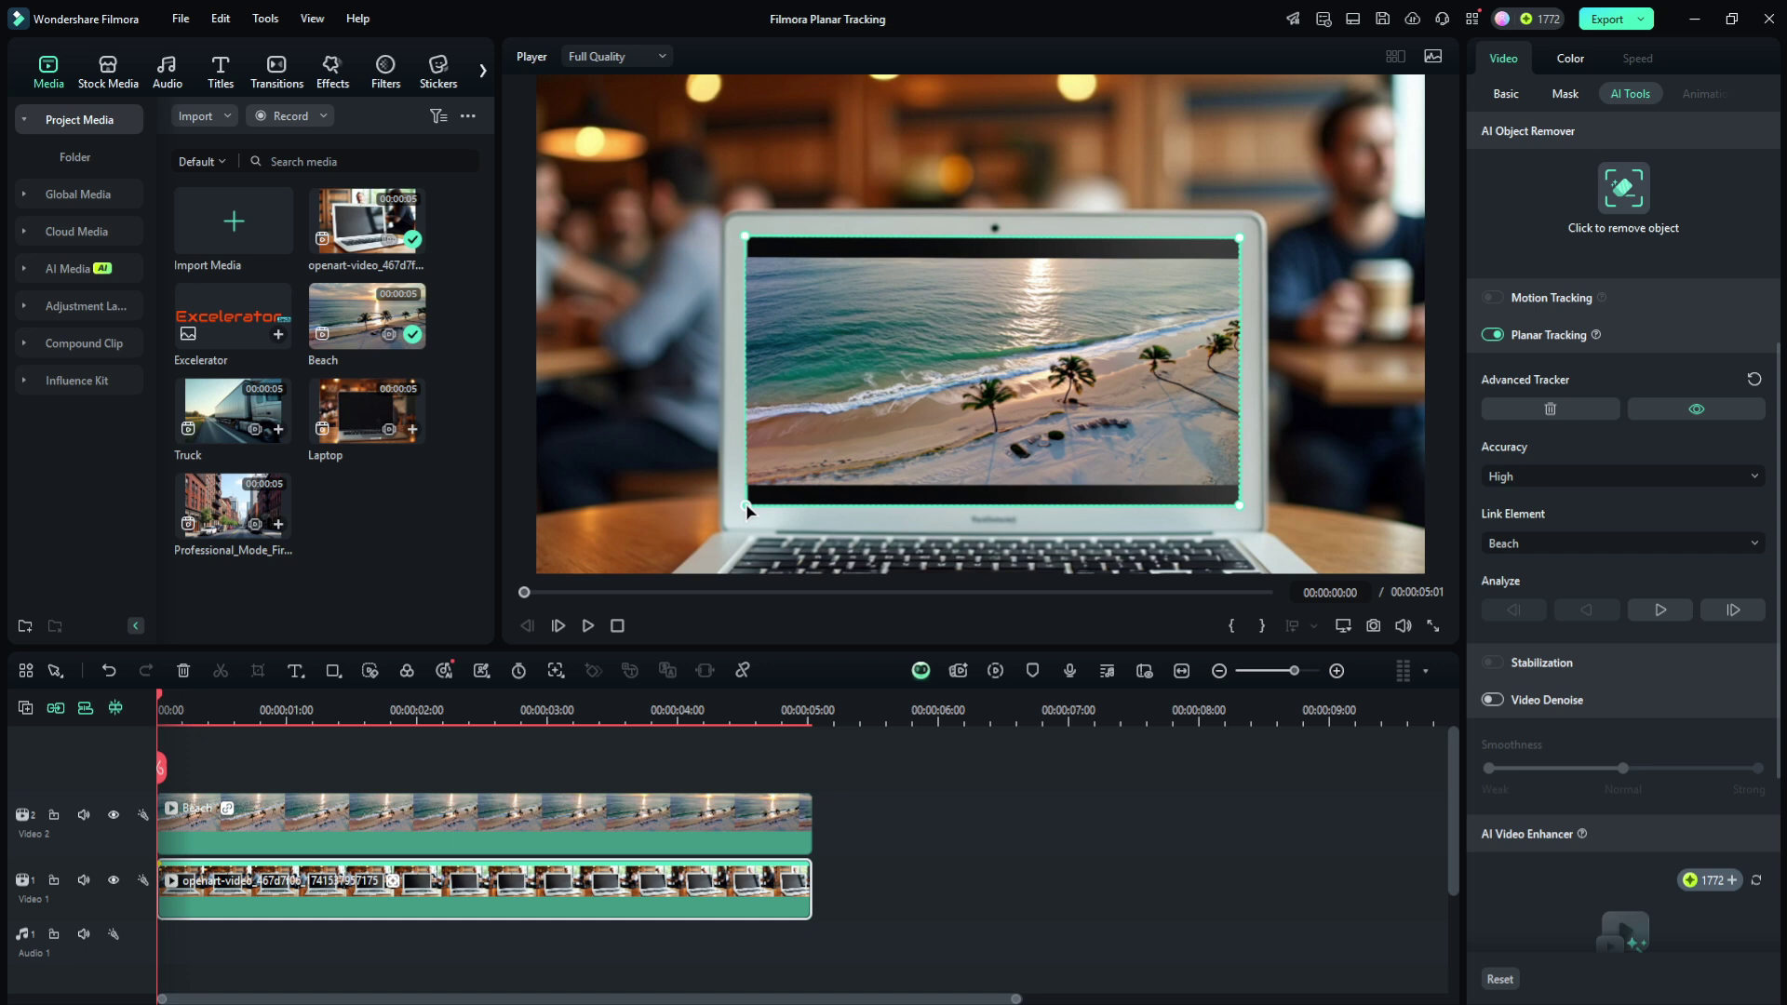
{"action": "left_click_drag", "start_coordinate": [746, 506], "coordinate": [746, 506]}
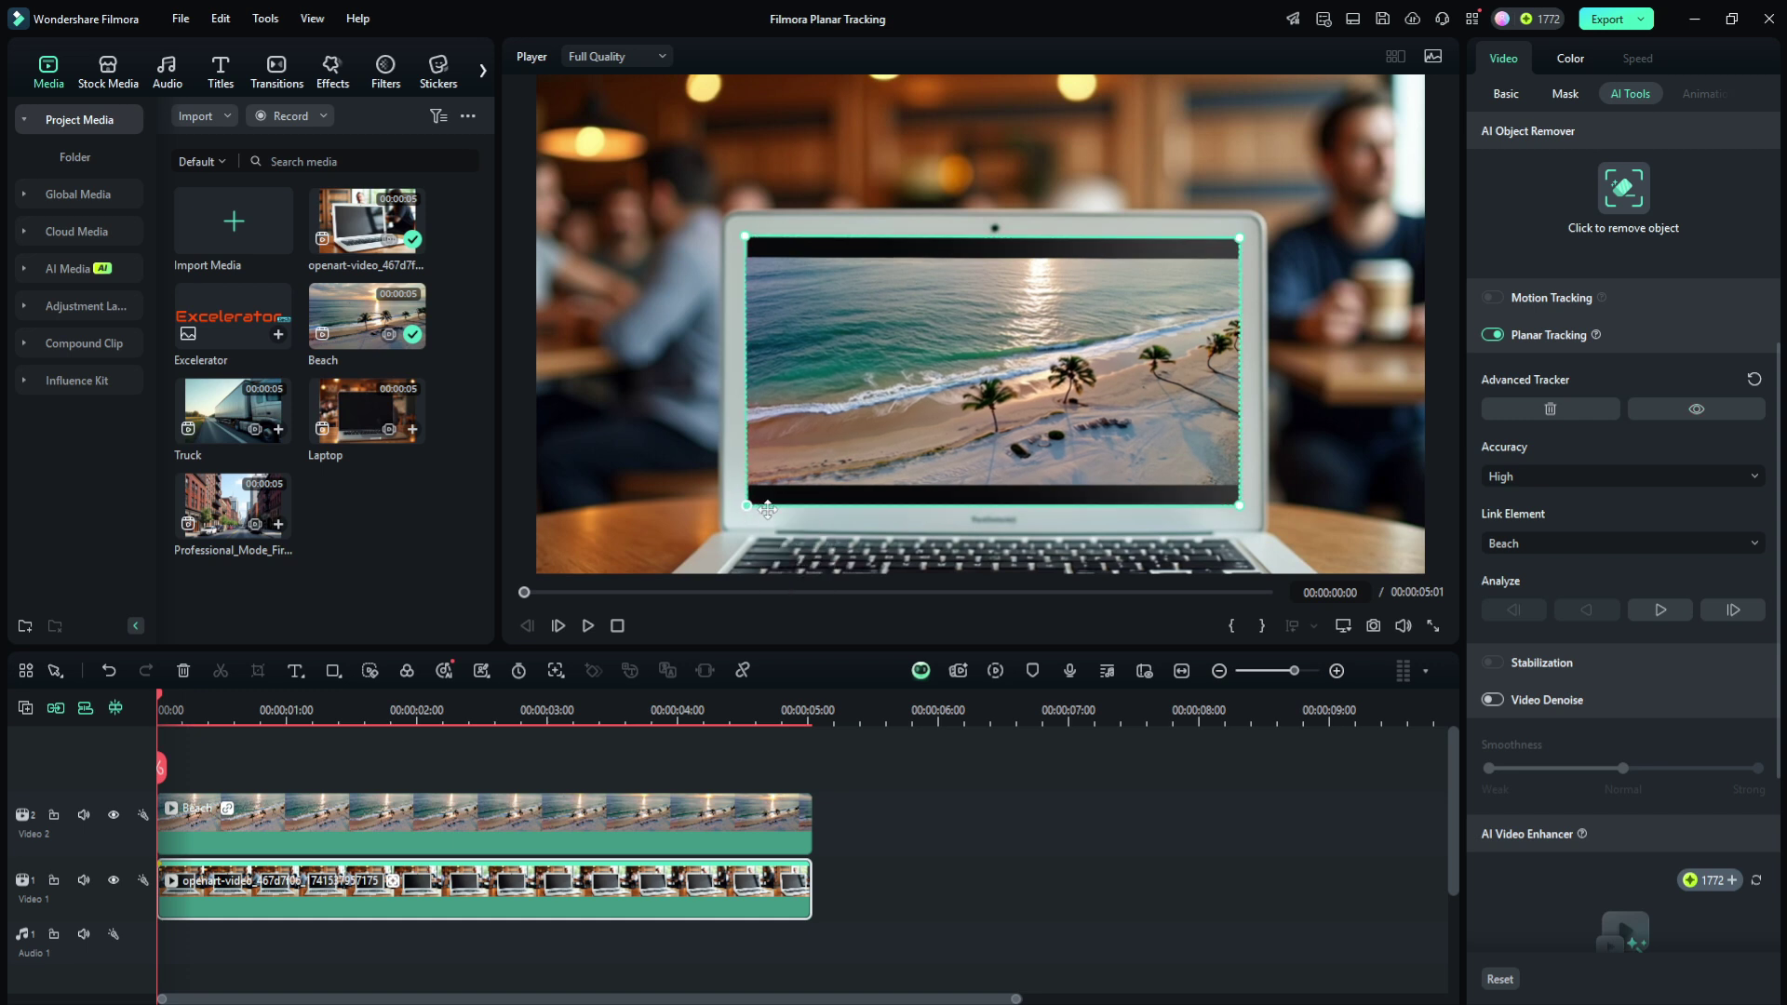
{"action": "left_click", "coordinate": [1666, 609]}
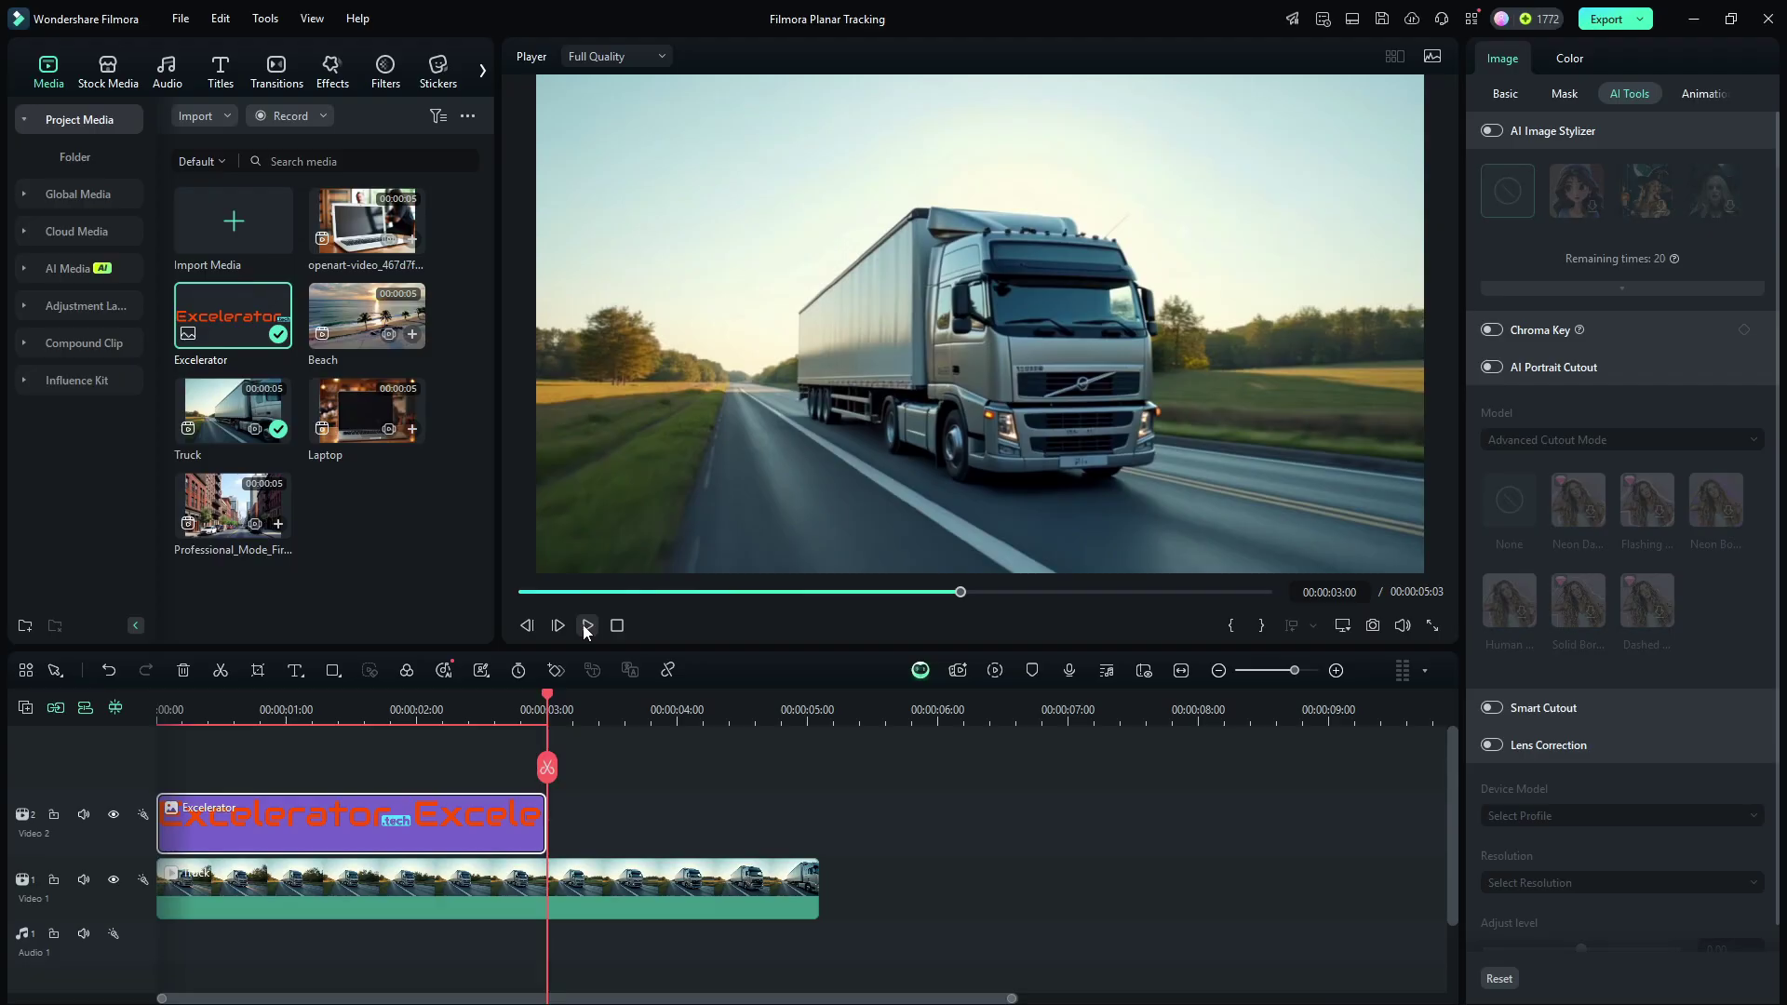
Preview the truck footage, then stretch the Excelerator clip on Video 2 to end at 00:00:05:03
{"action": "left_click", "coordinate": [586, 626]}
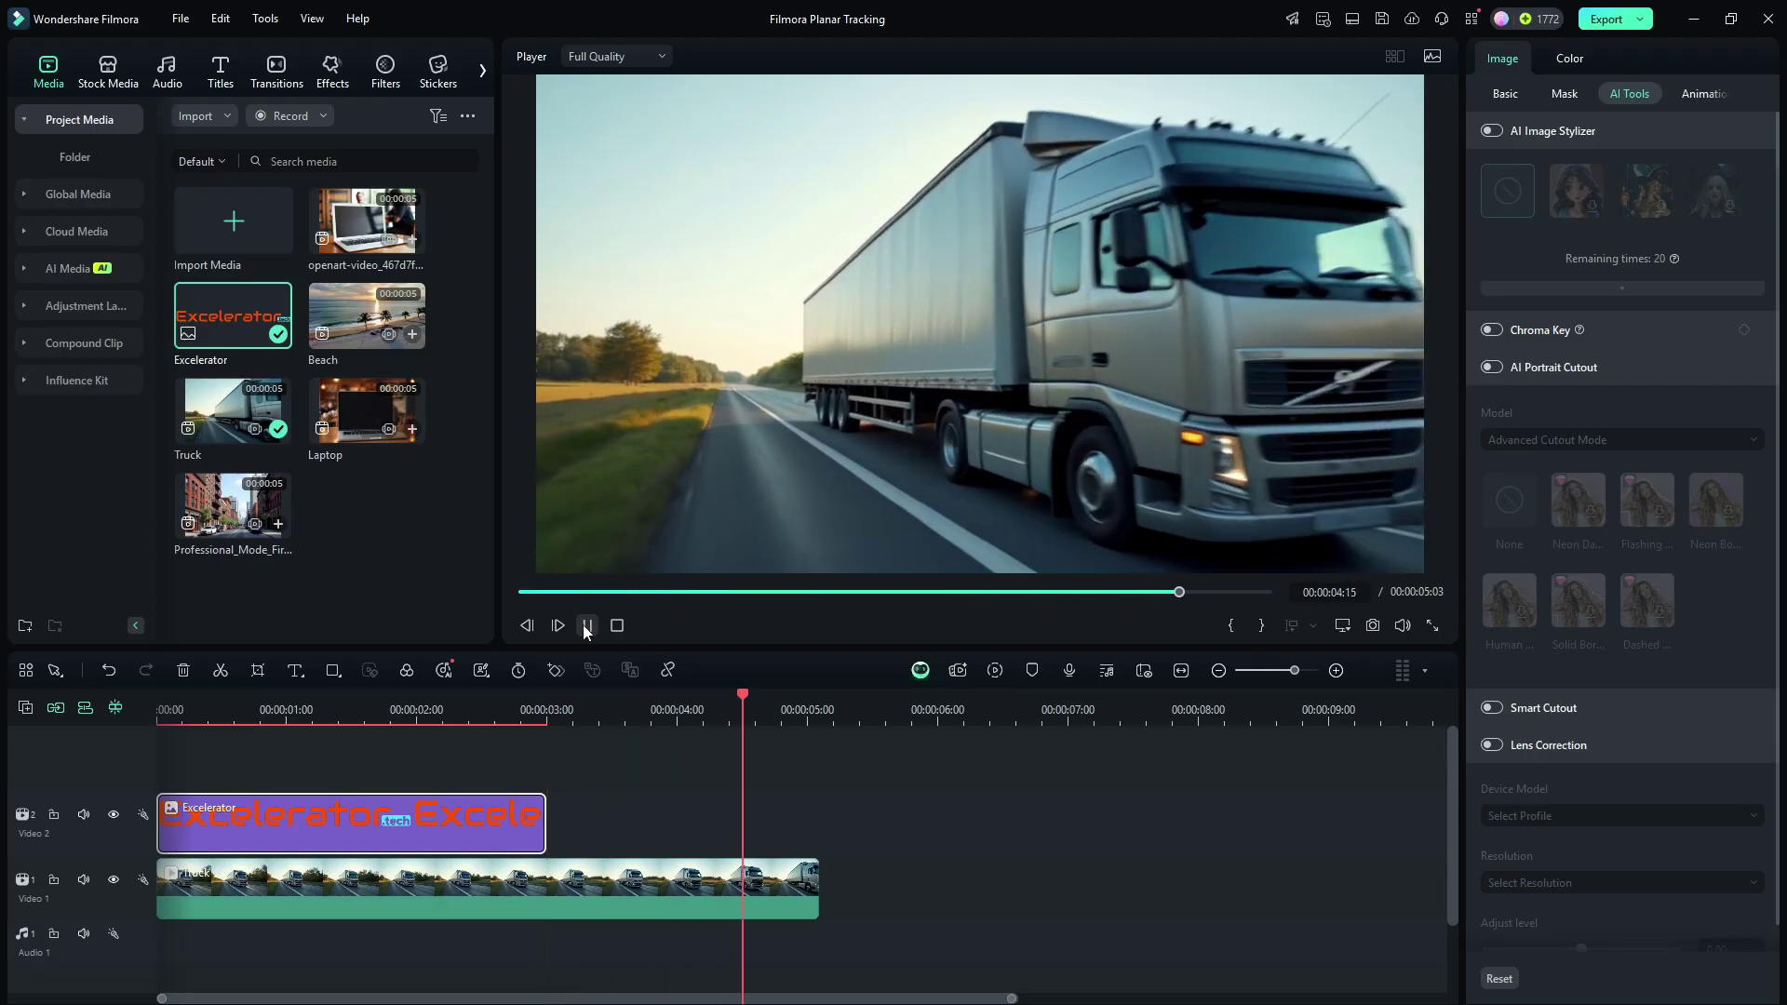
{"action": "left_click", "coordinate": [586, 625]}
{"action": "left_click", "coordinate": [586, 626]}
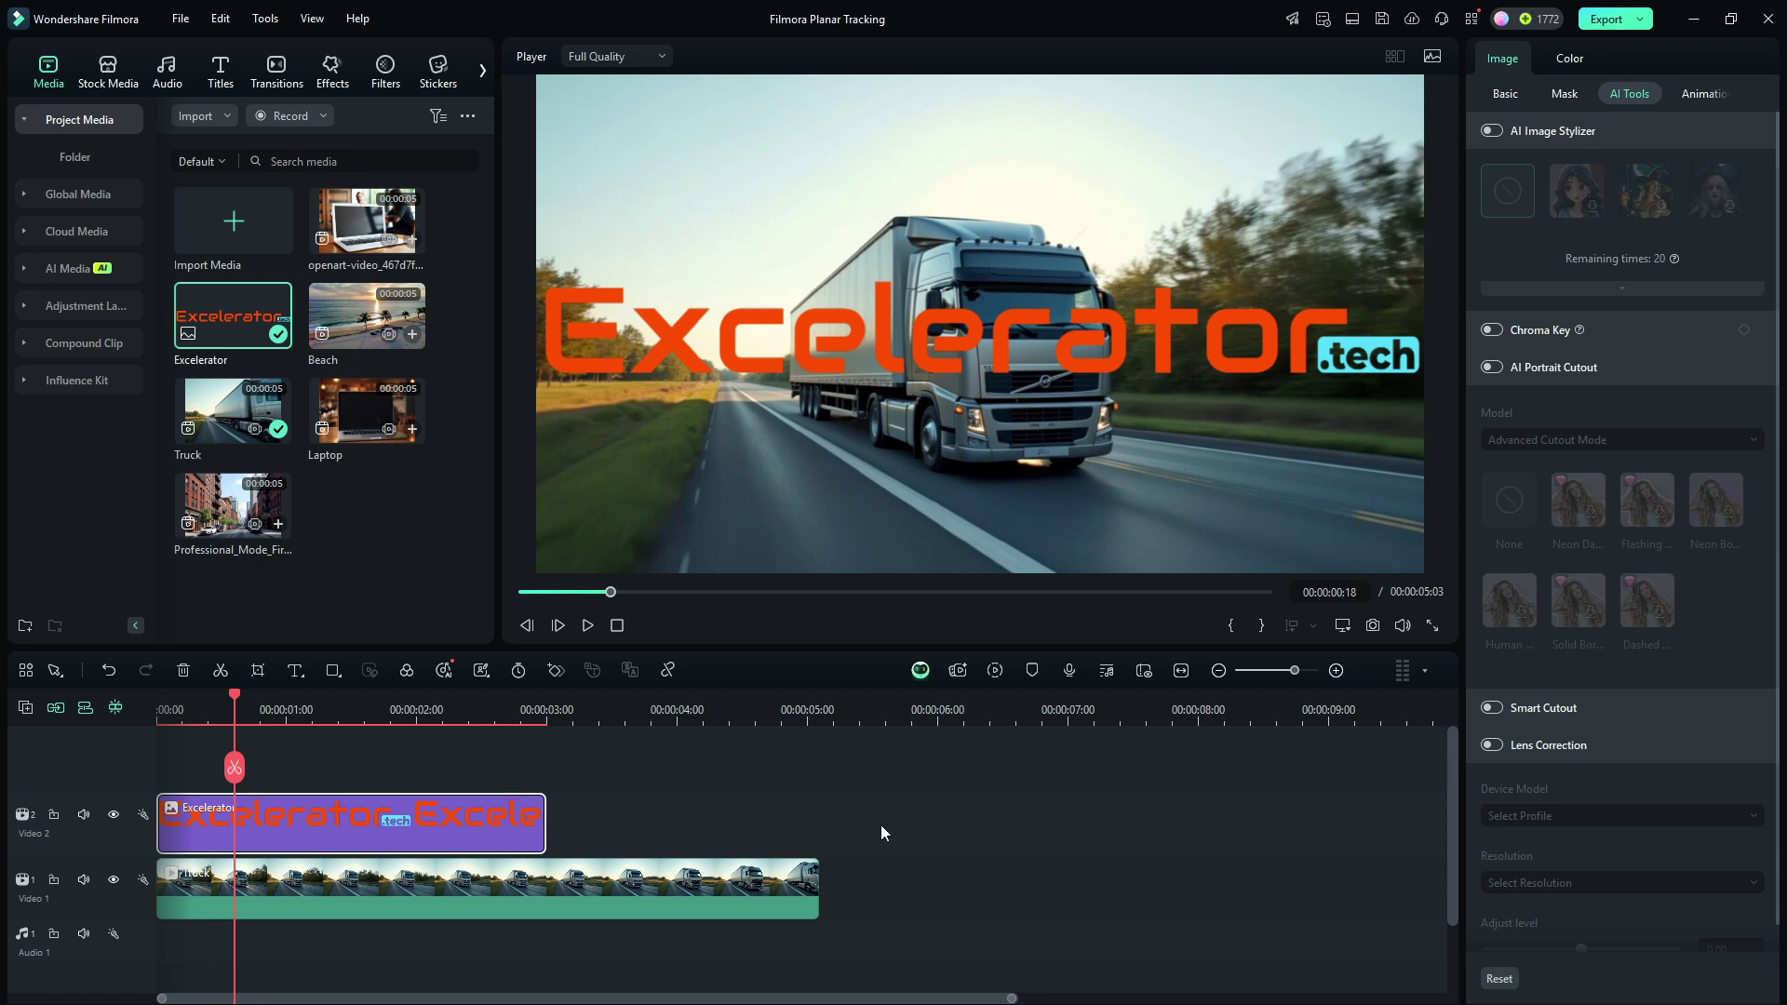
{"action": "left_click_drag", "start_coordinate": [544, 823], "coordinate": [816, 798]}
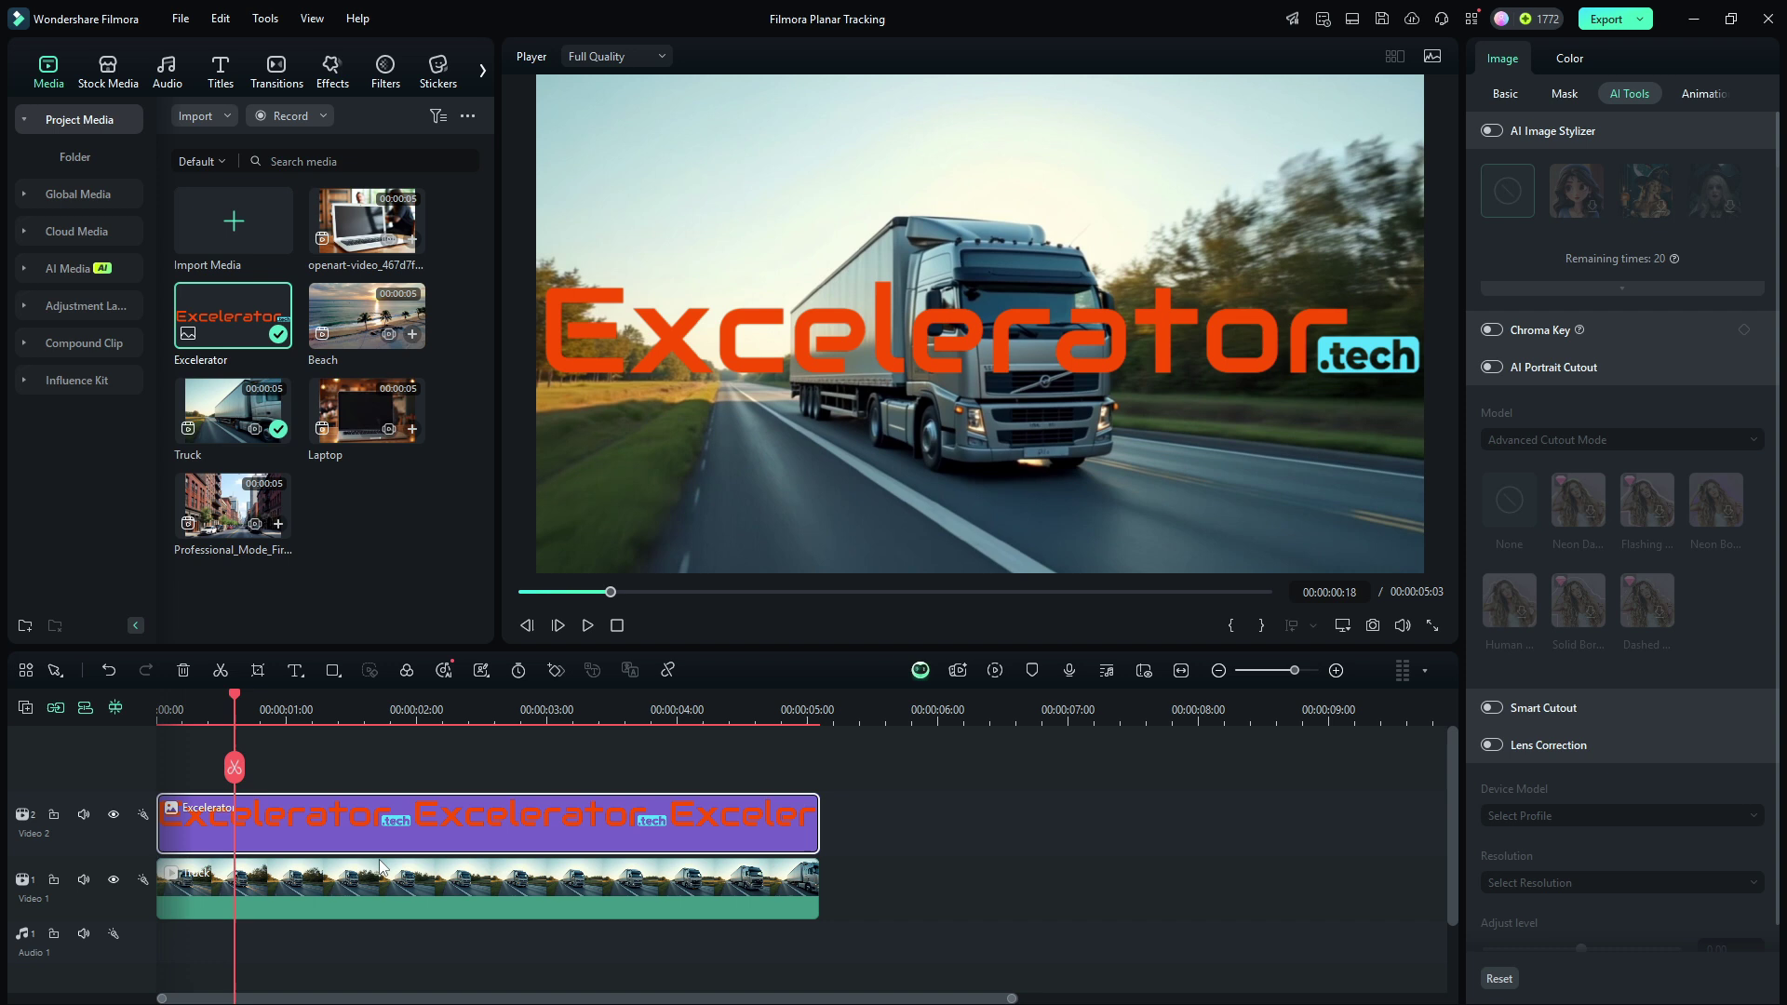
Hide the Video 2 logo track and select the Truck clip from its start
{"action": "left_click", "coordinate": [114, 815]}
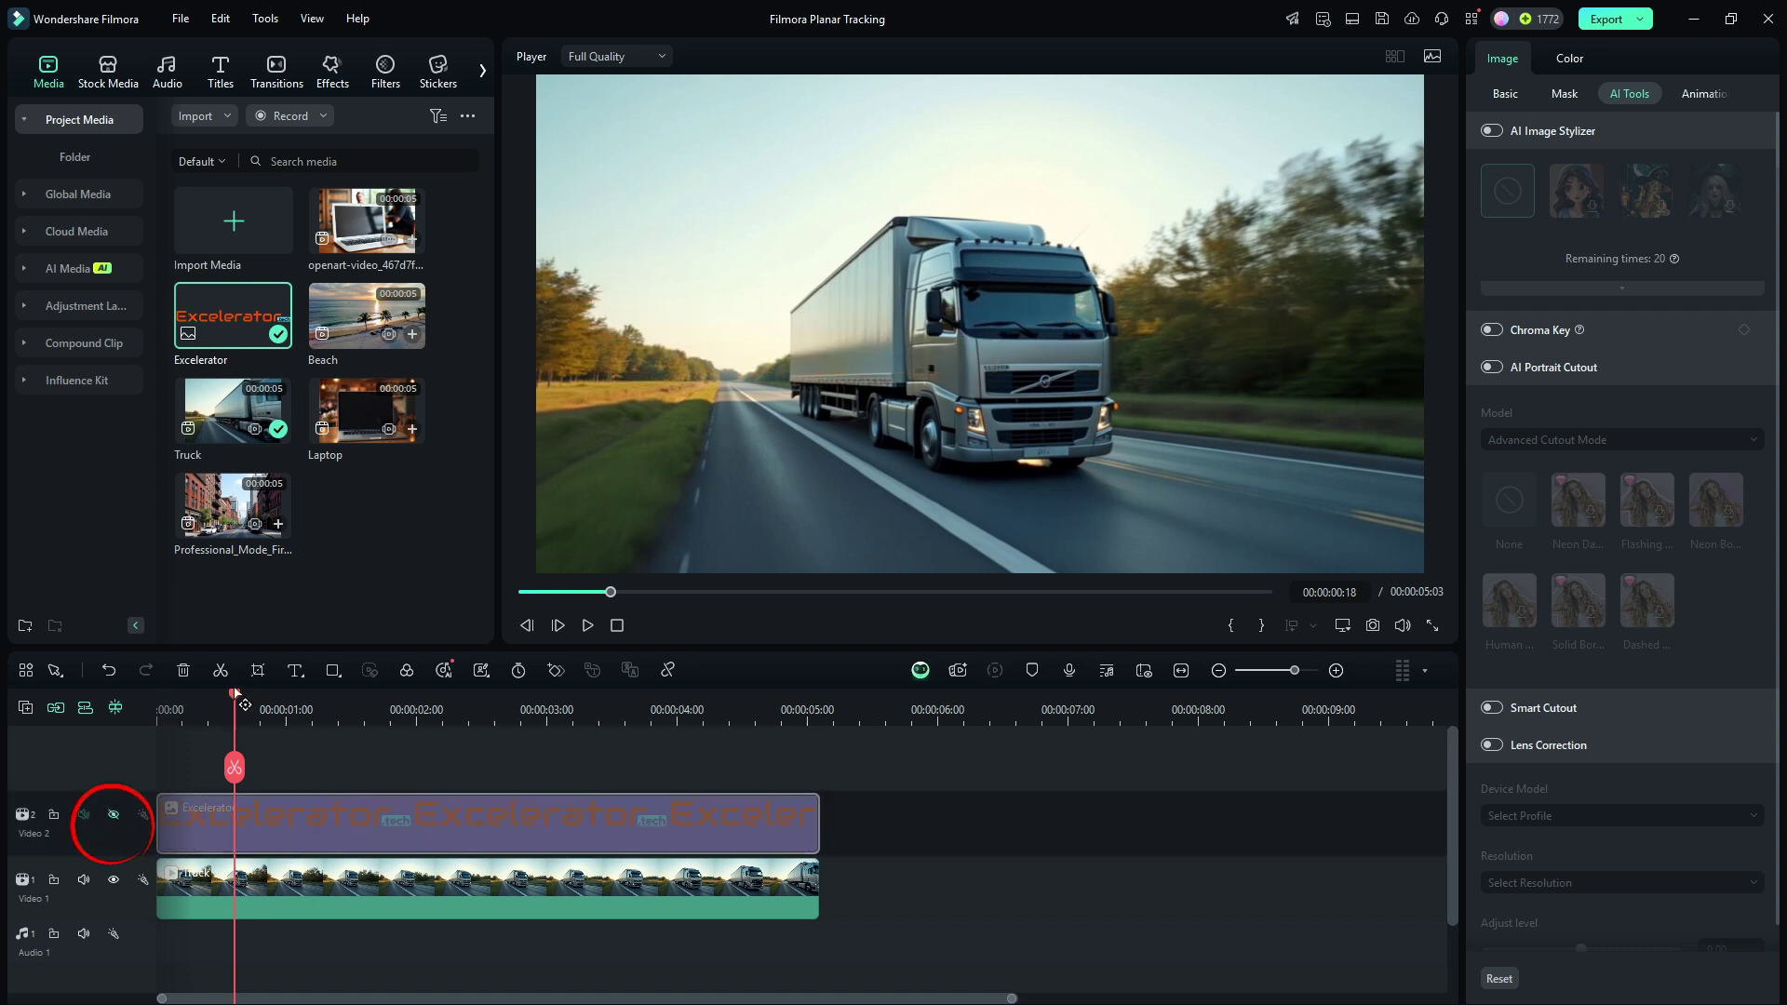
{"action": "left_click_drag", "start_coordinate": [236, 695], "coordinate": [135, 724]}
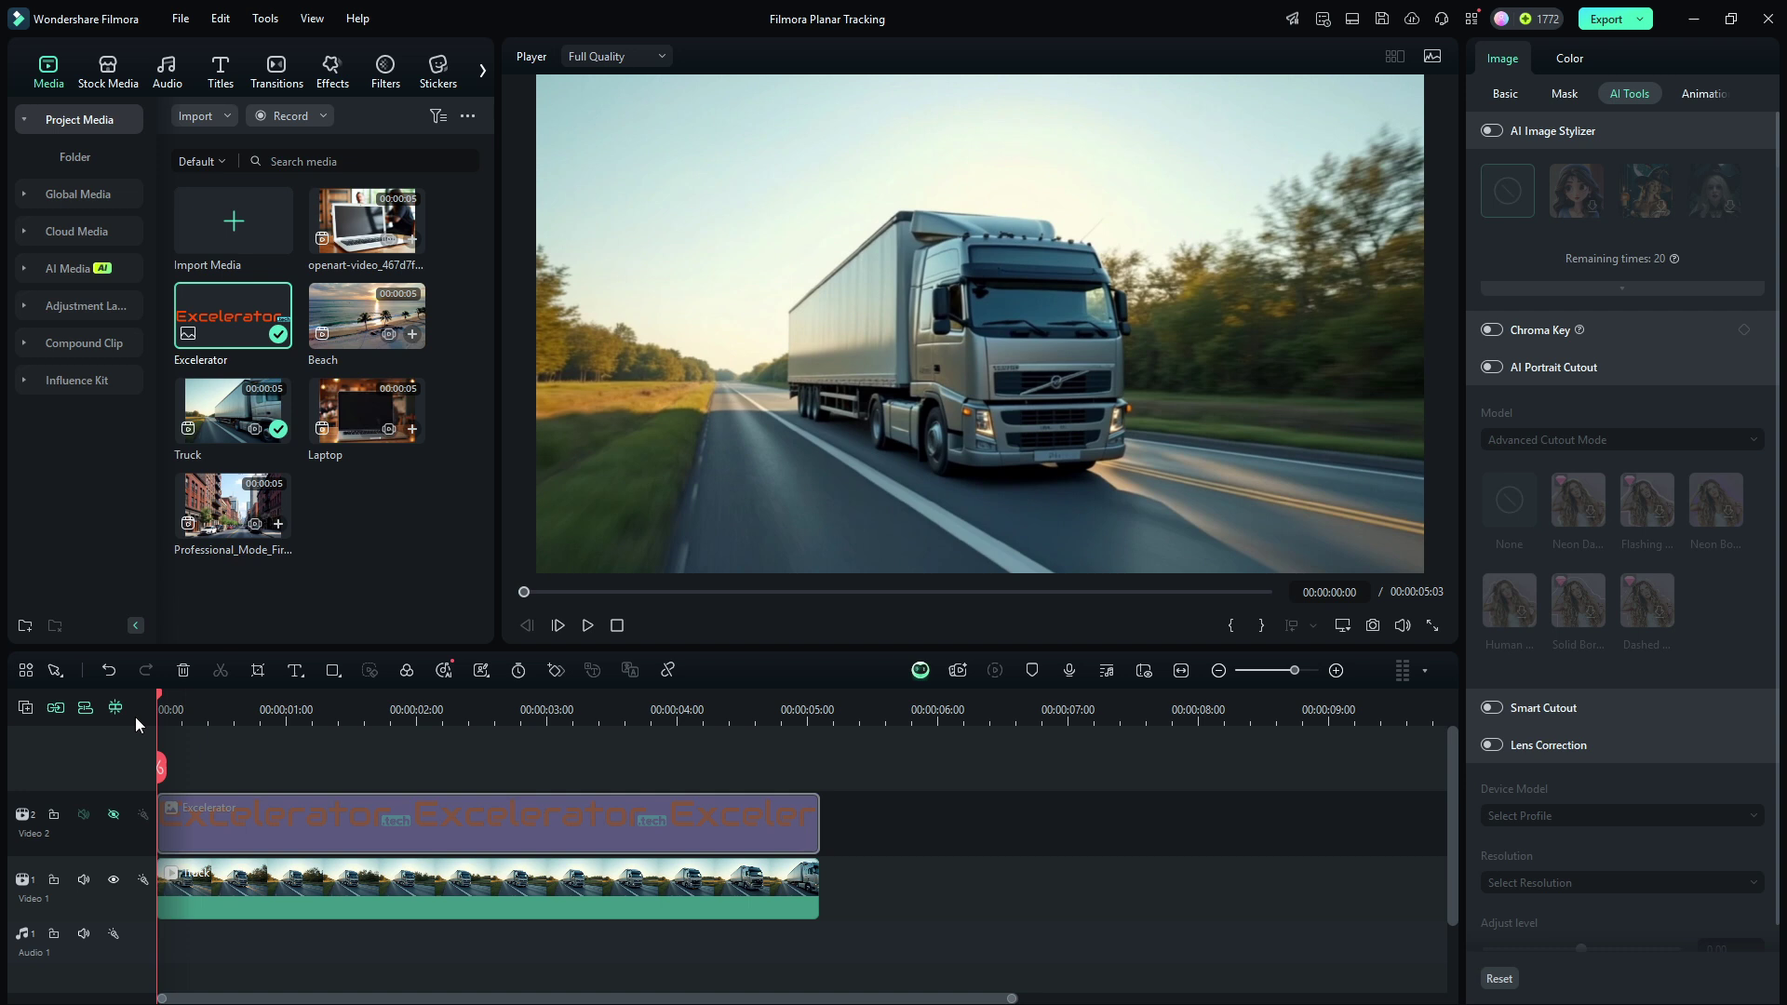
{"action": "left_click", "coordinate": [254, 891]}
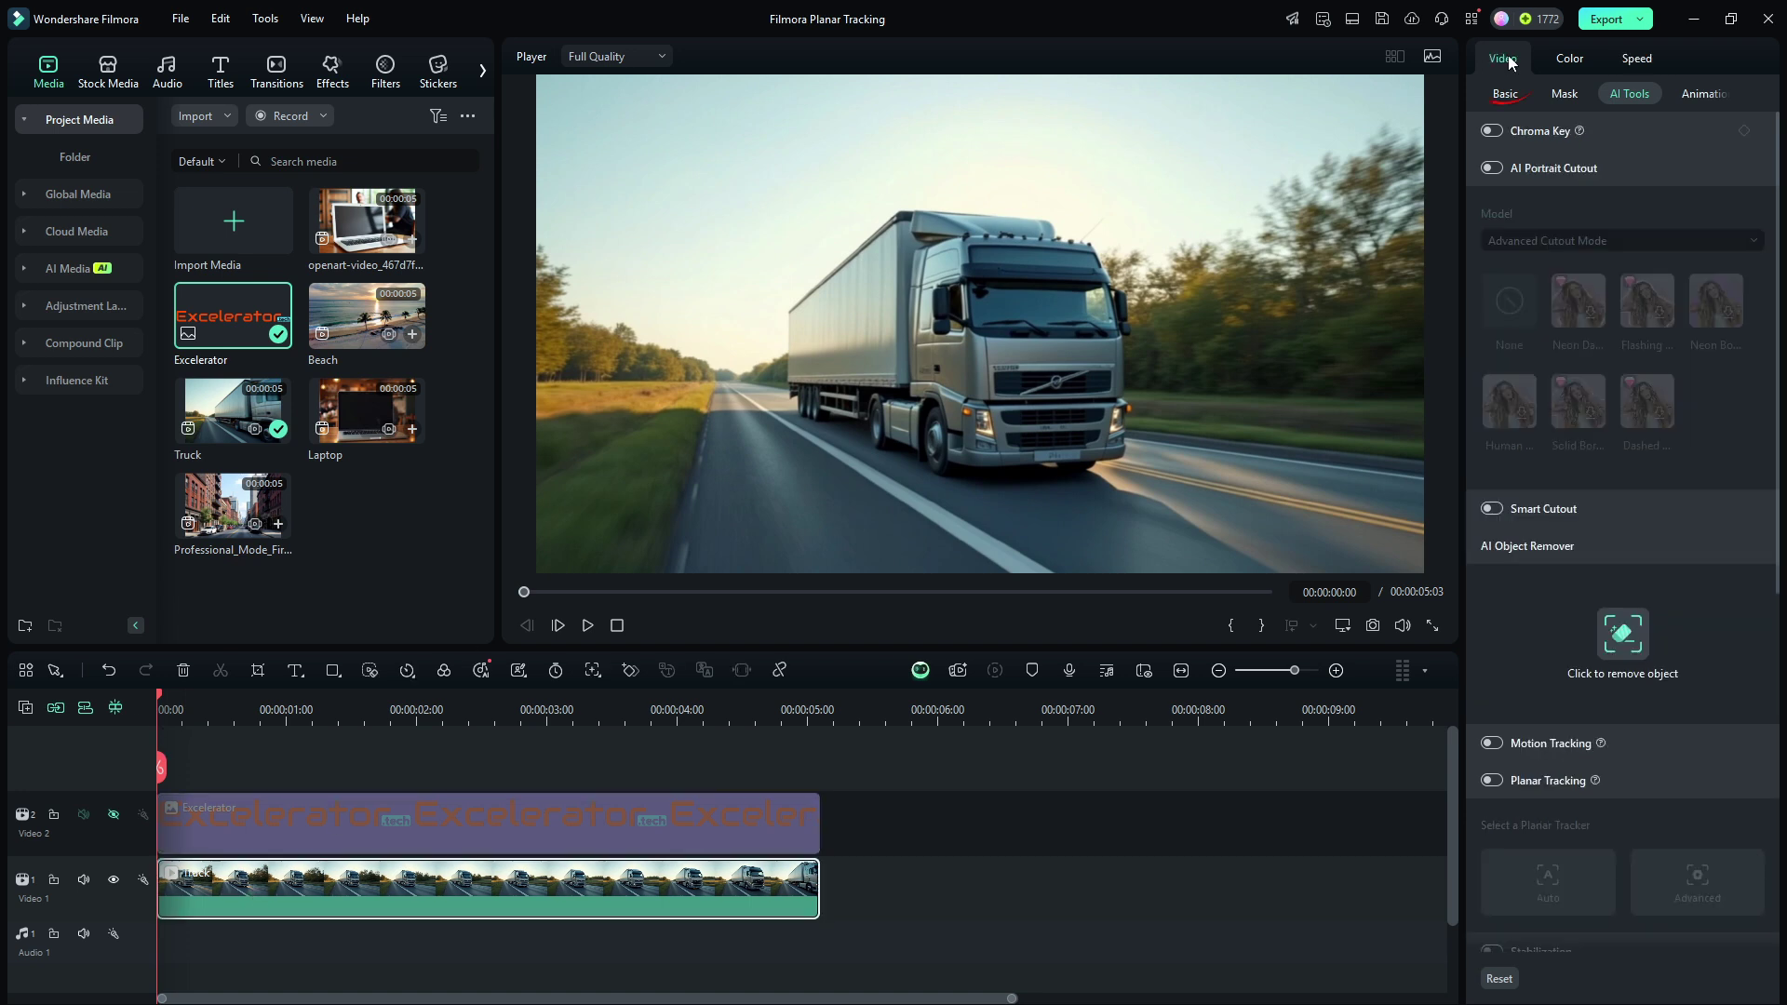
{"action": "scroll", "coordinate": [1623, 316], "scroll_direction": "down", "scroll_amount": 1}
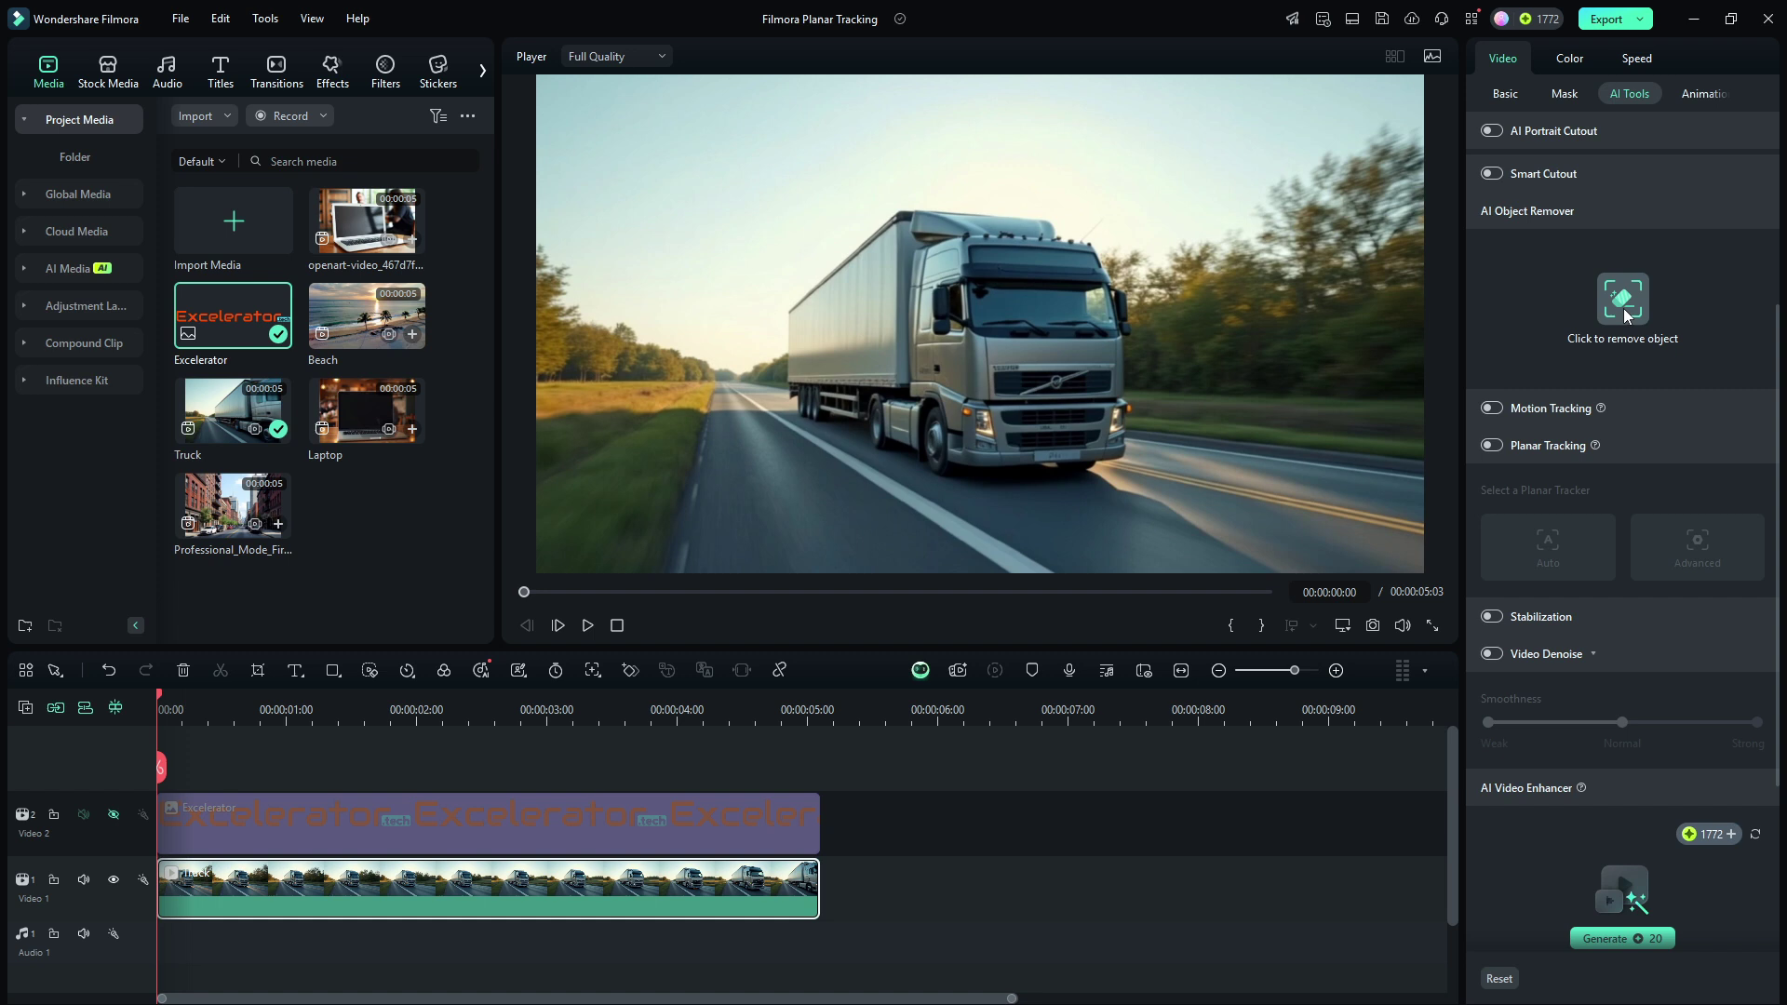
Enable Auto planar tracking, fit the box to the trailer's side panel, and start tracking
{"action": "left_click", "coordinate": [1492, 446]}
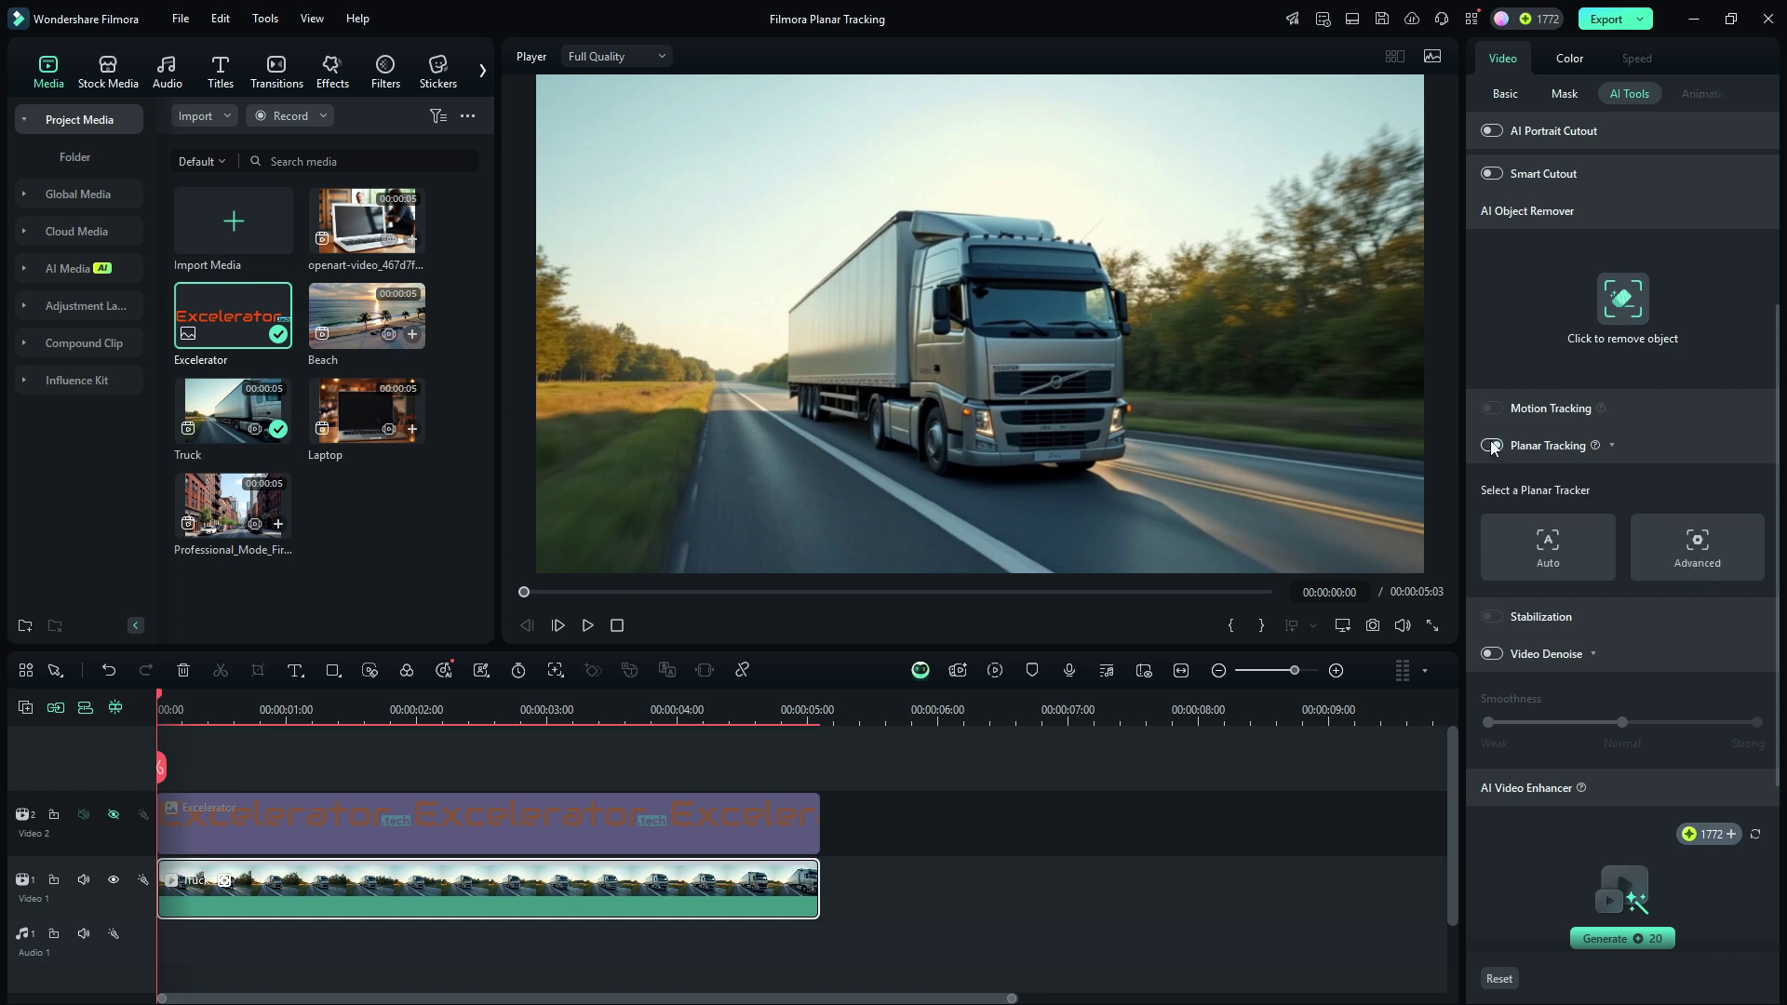
{"action": "left_click", "coordinate": [1537, 534]}
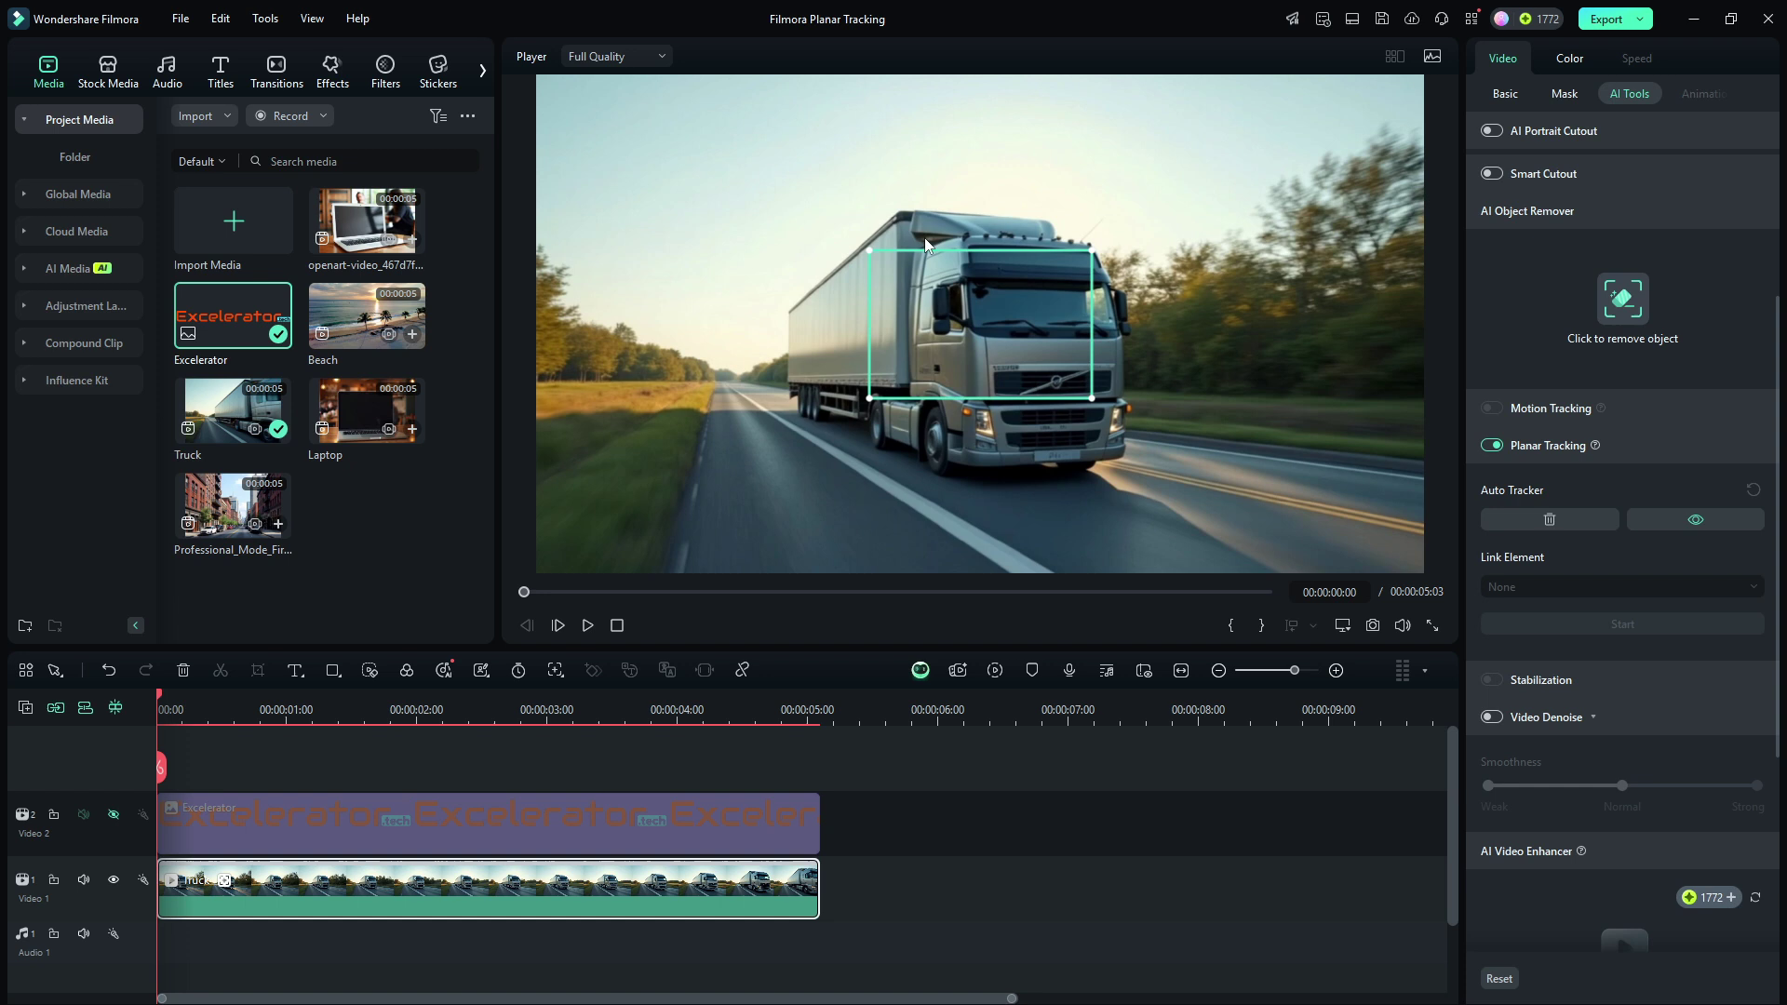
{"action": "left_click_drag", "start_coordinate": [938, 314], "coordinate": [861, 377]}
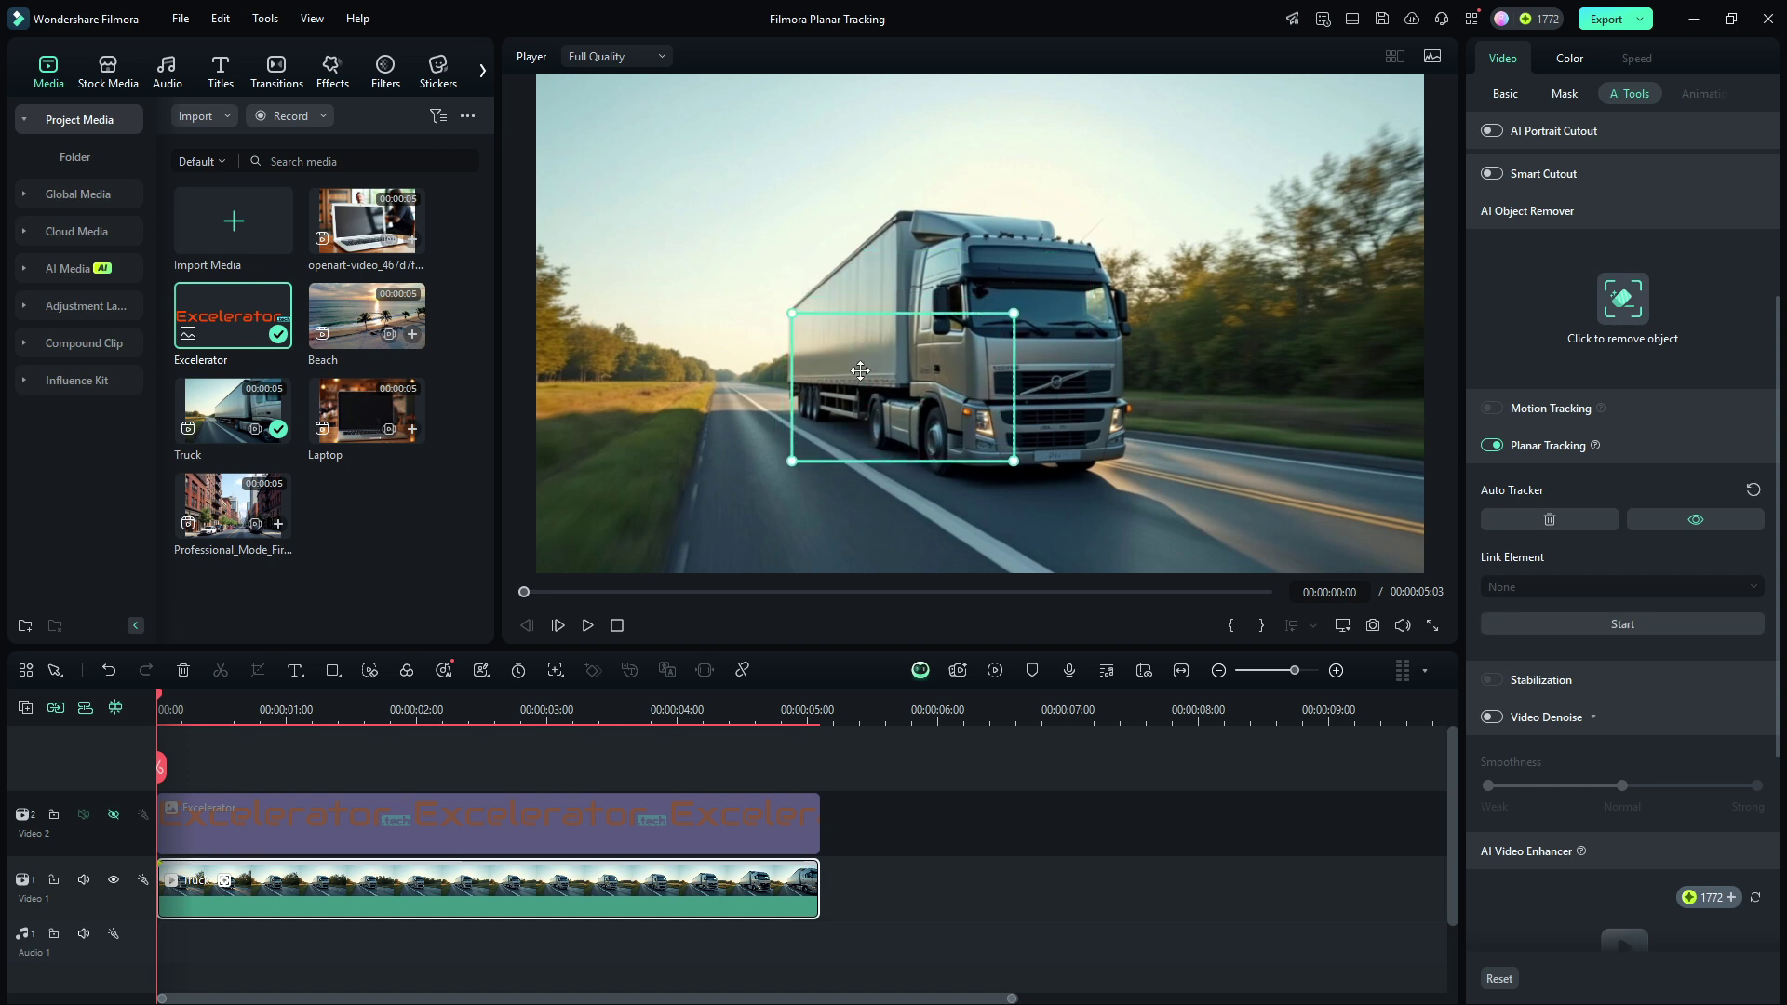
{"action": "left_click_drag", "start_coordinate": [1014, 314], "coordinate": [887, 230]}
{"action": "left_click_drag", "start_coordinate": [1014, 459], "coordinate": [885, 373]}
{"action": "left_click_drag", "start_coordinate": [792, 460], "coordinate": [791, 376]}
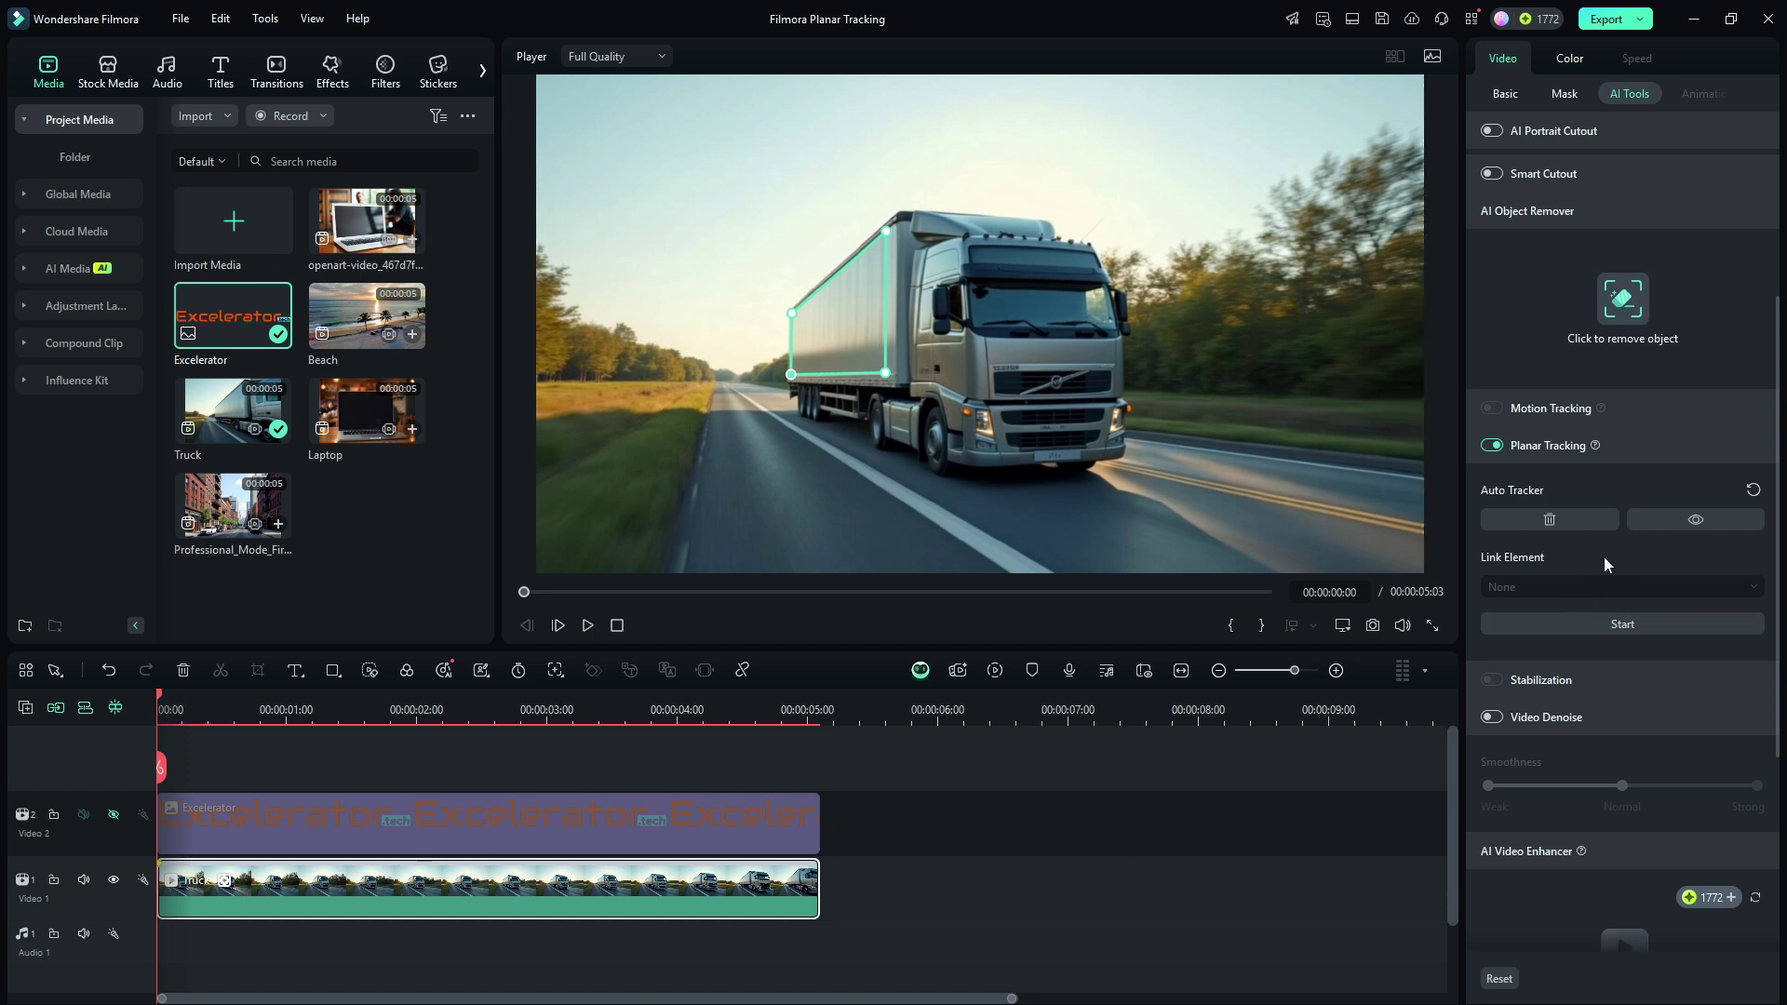
{"action": "left_click", "coordinate": [1605, 627]}
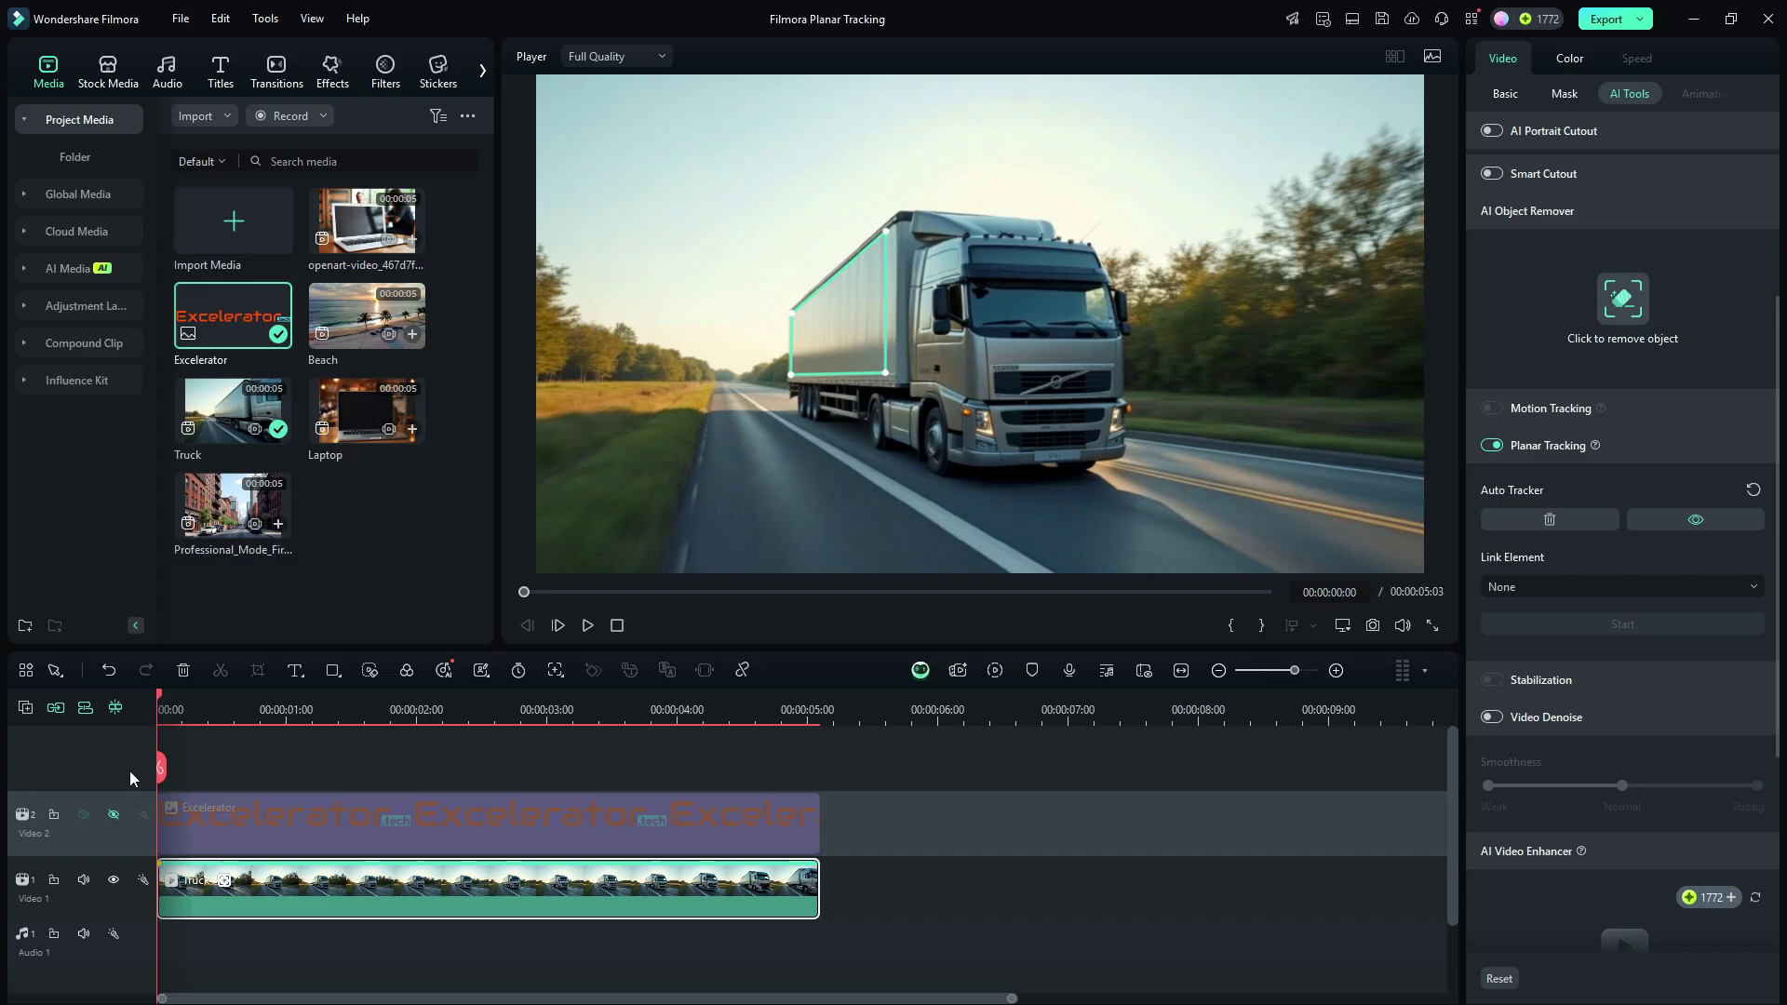
Unhide Video 2, set Link Element to Excelerator, hide the tracker outline, and play back to check
{"action": "left_click", "coordinate": [113, 816]}
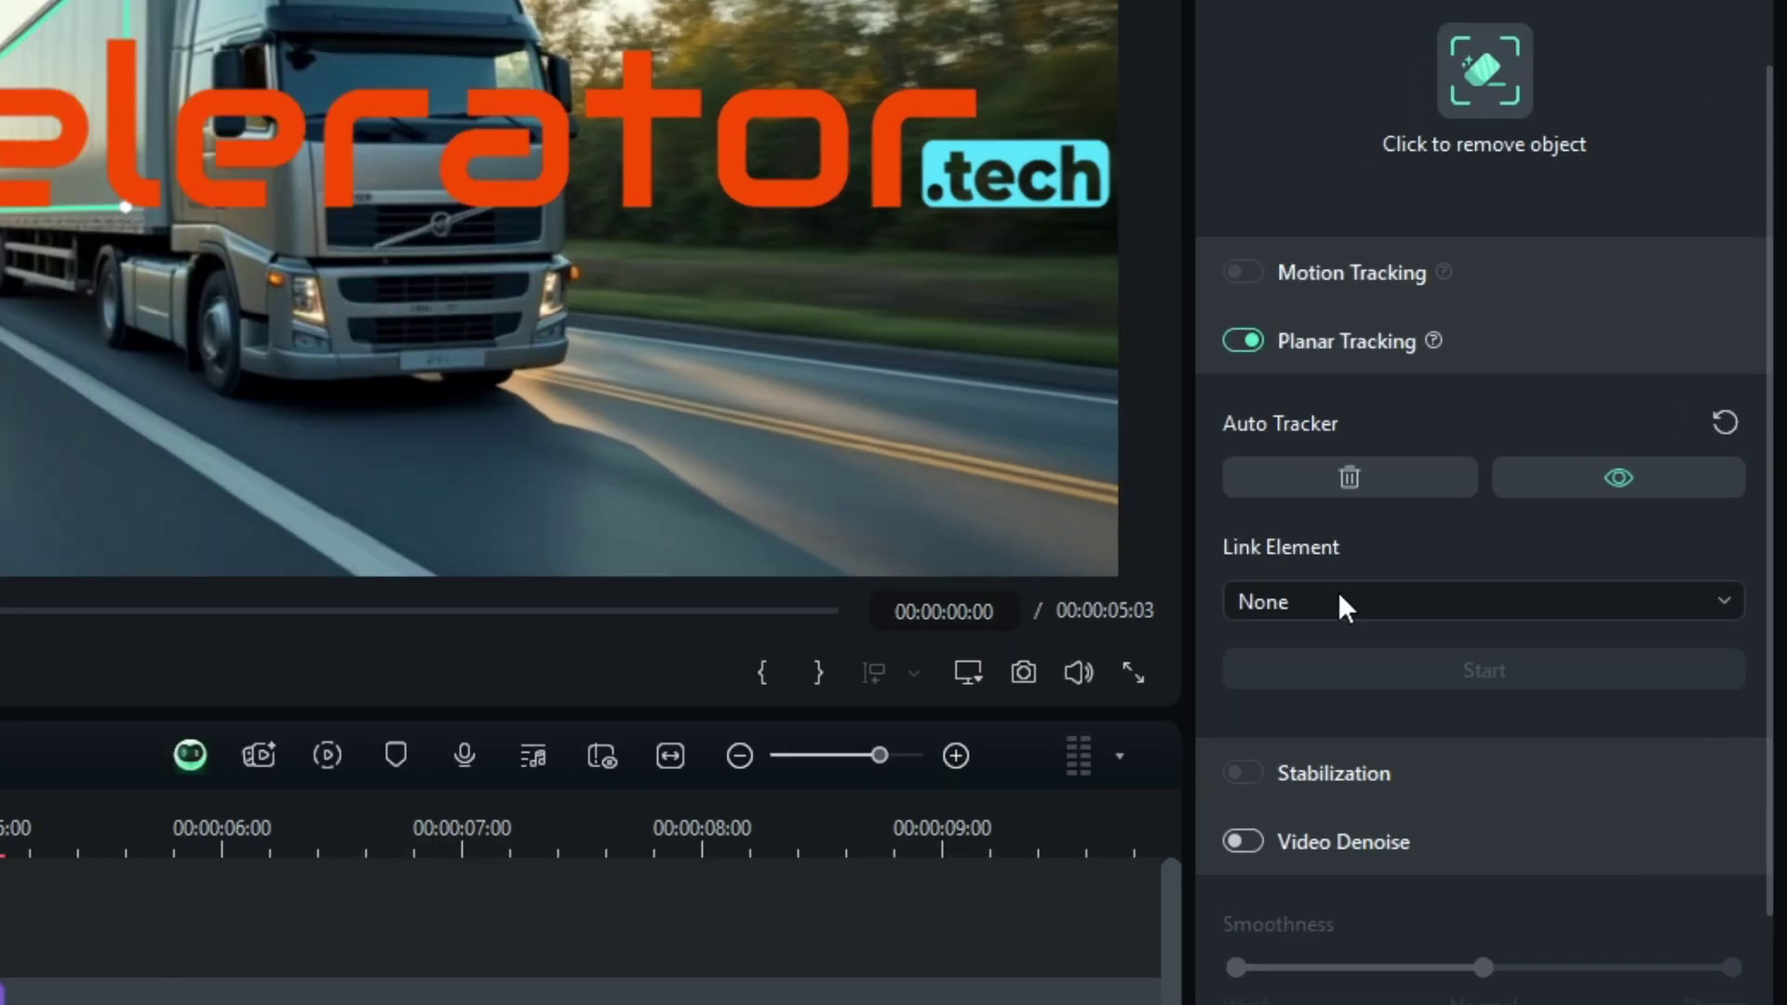
{"action": "left_click", "coordinate": [1547, 588]}
{"action": "left_click", "coordinate": [1307, 709]}
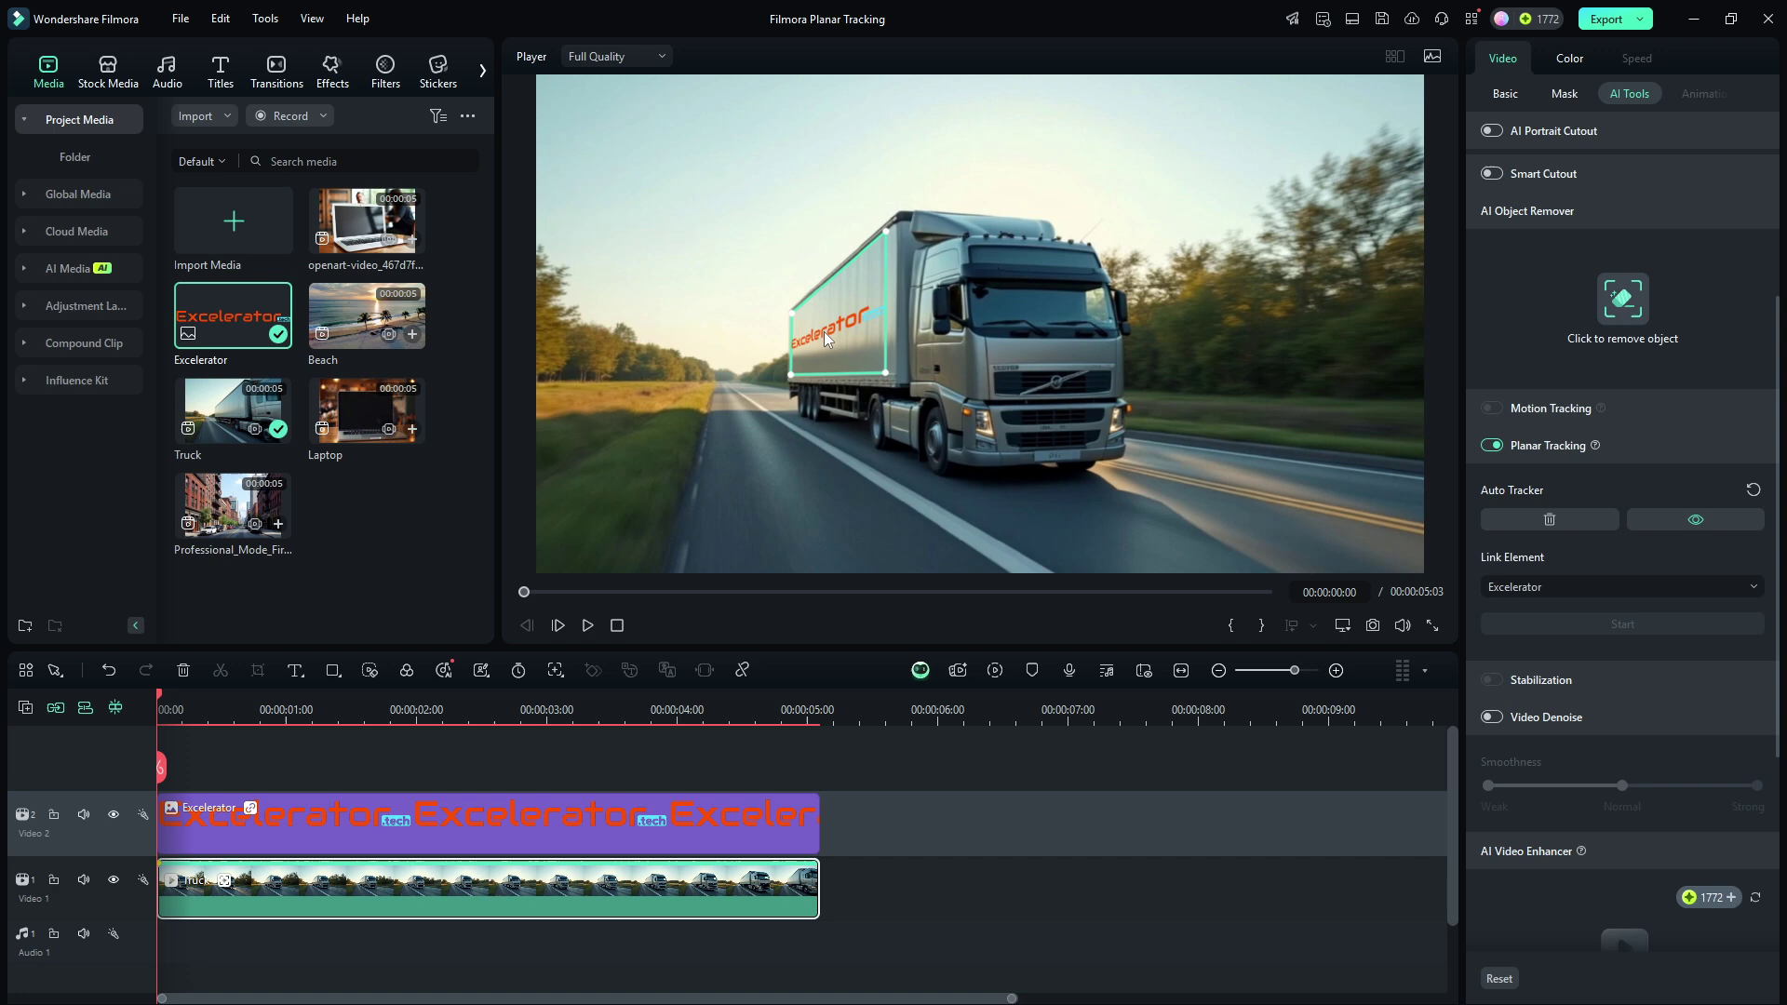
{"action": "left_click", "coordinate": [1683, 522]}
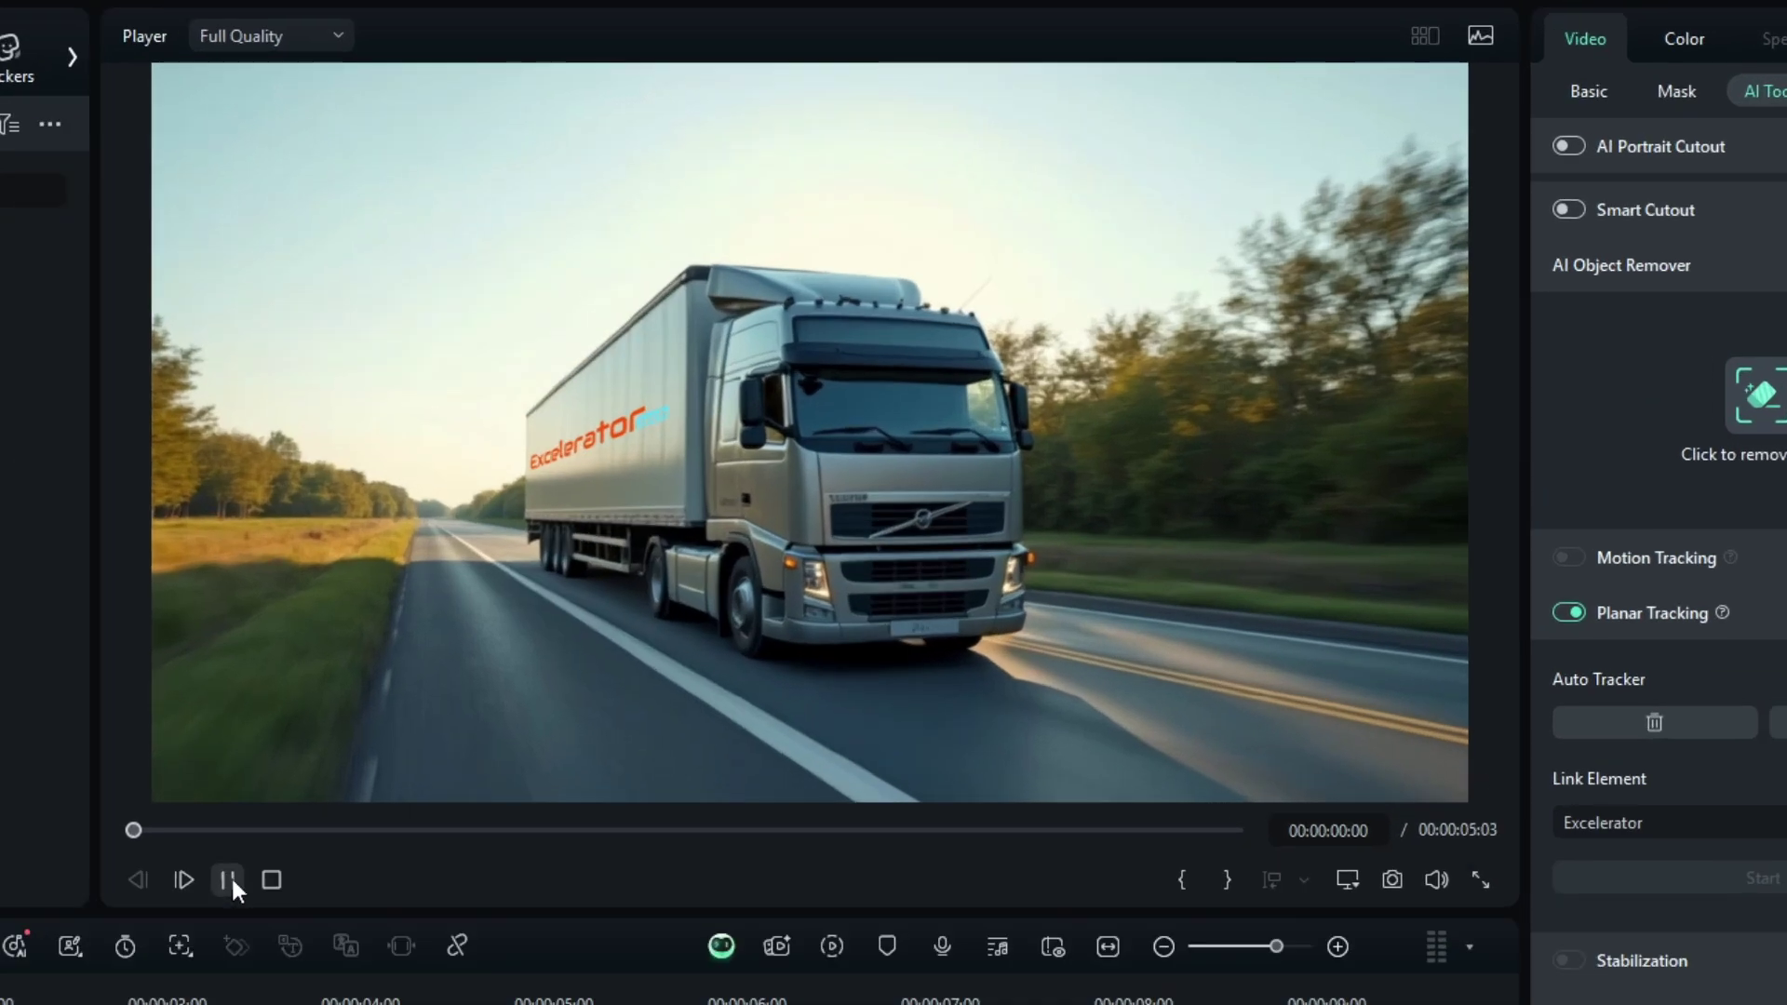
{"action": "left_click", "coordinate": [587, 625]}
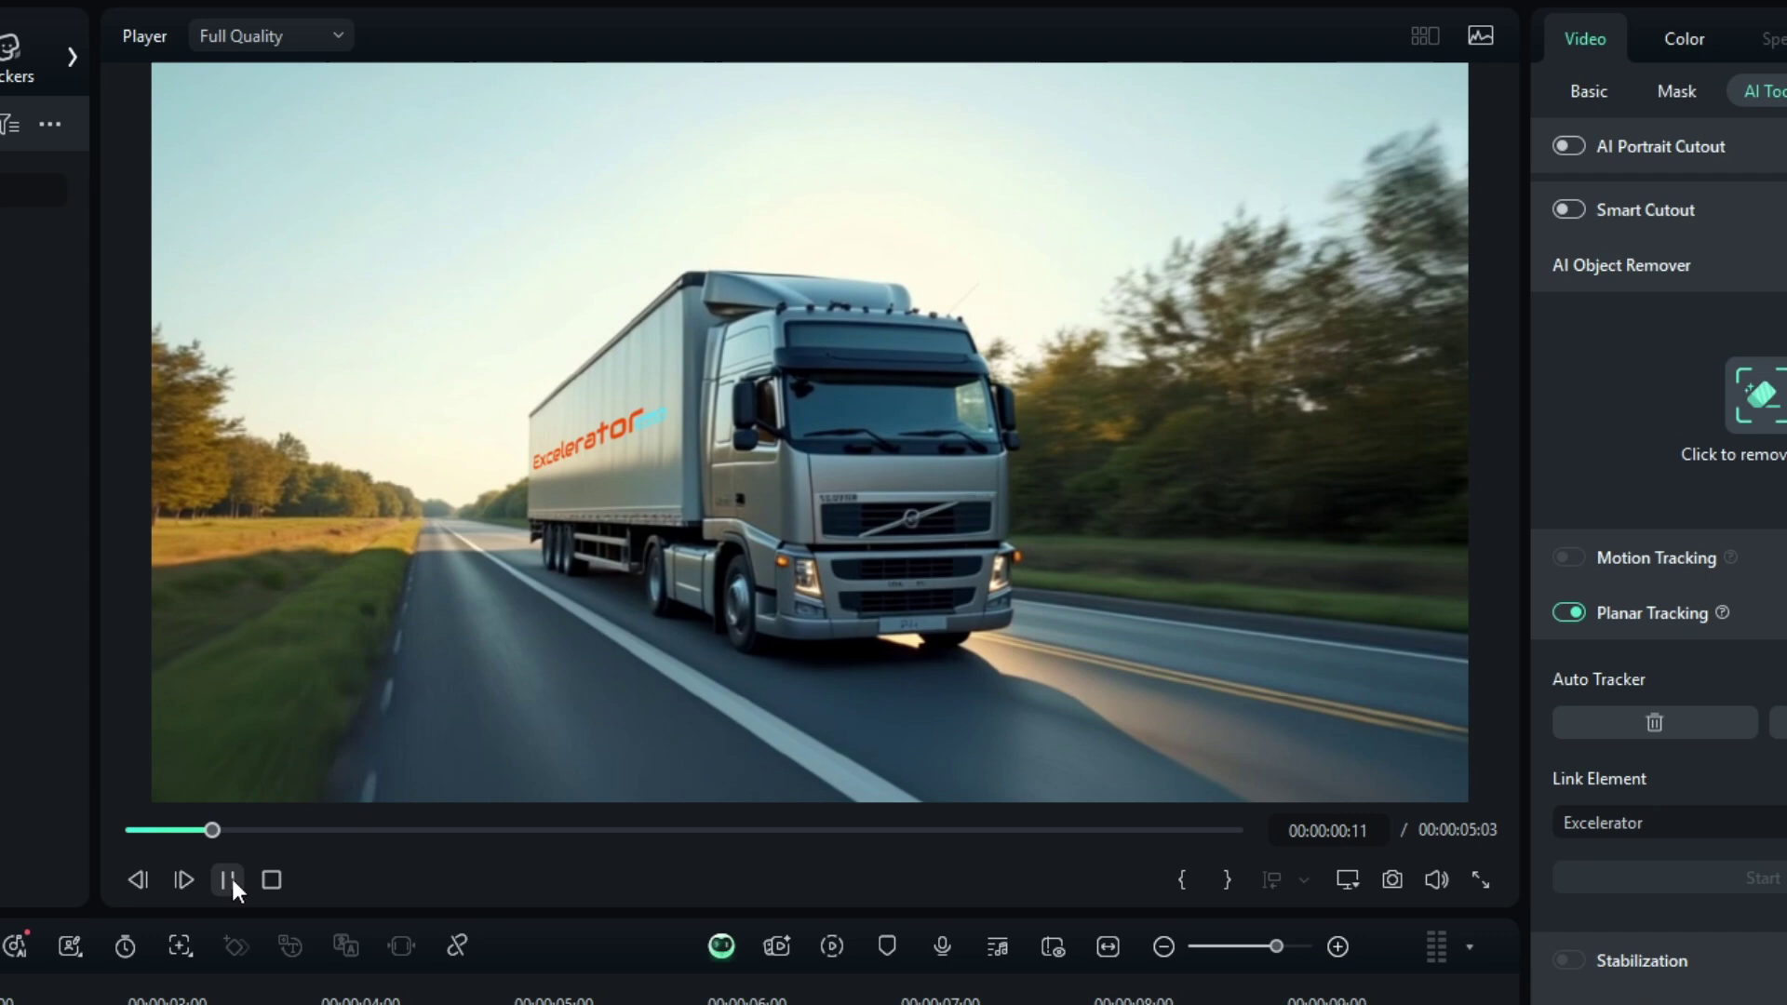